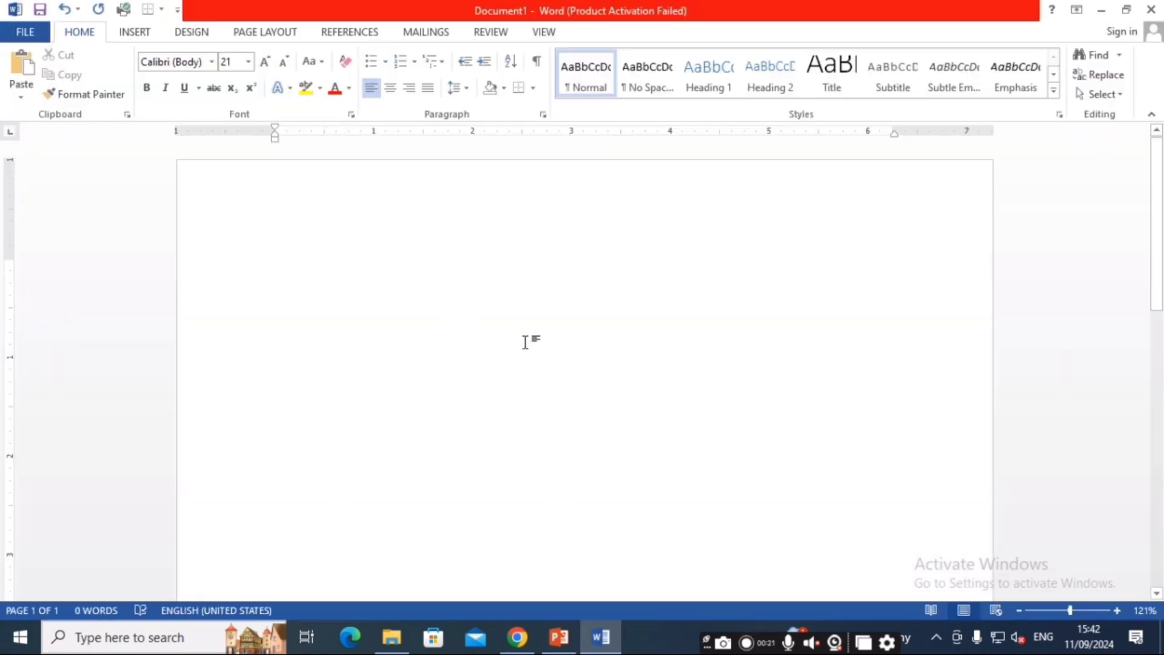
# Step: Write "Computer is an electronic device" on the first line of the blank document
pyautogui.write('Compu')
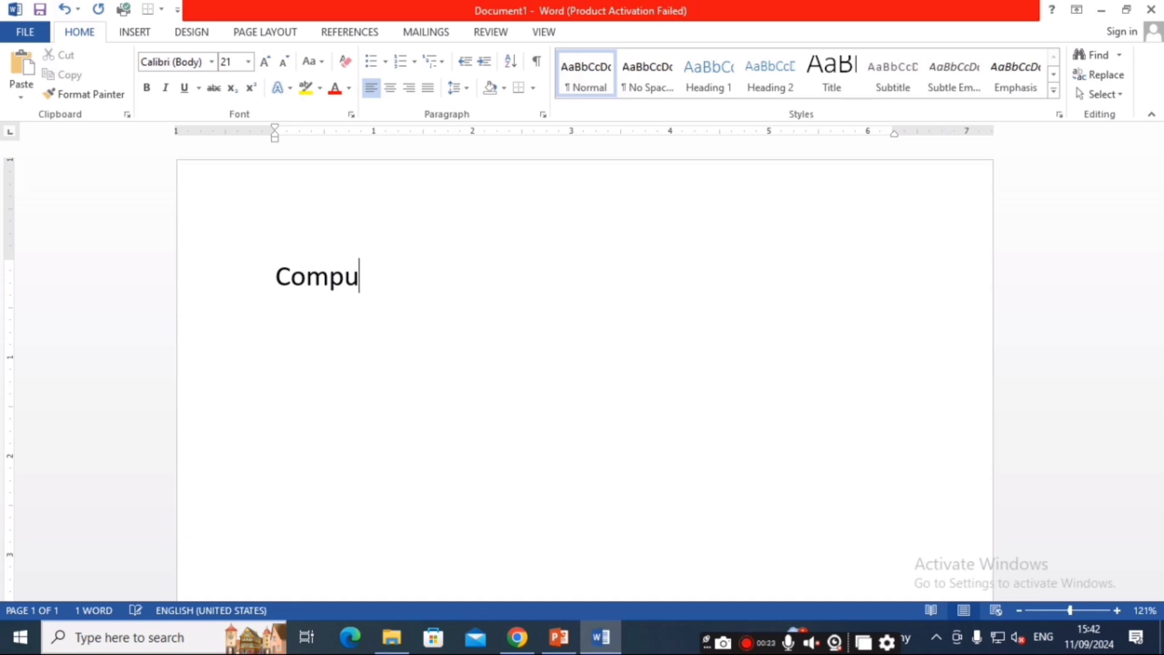
pyautogui.write('ter is a')
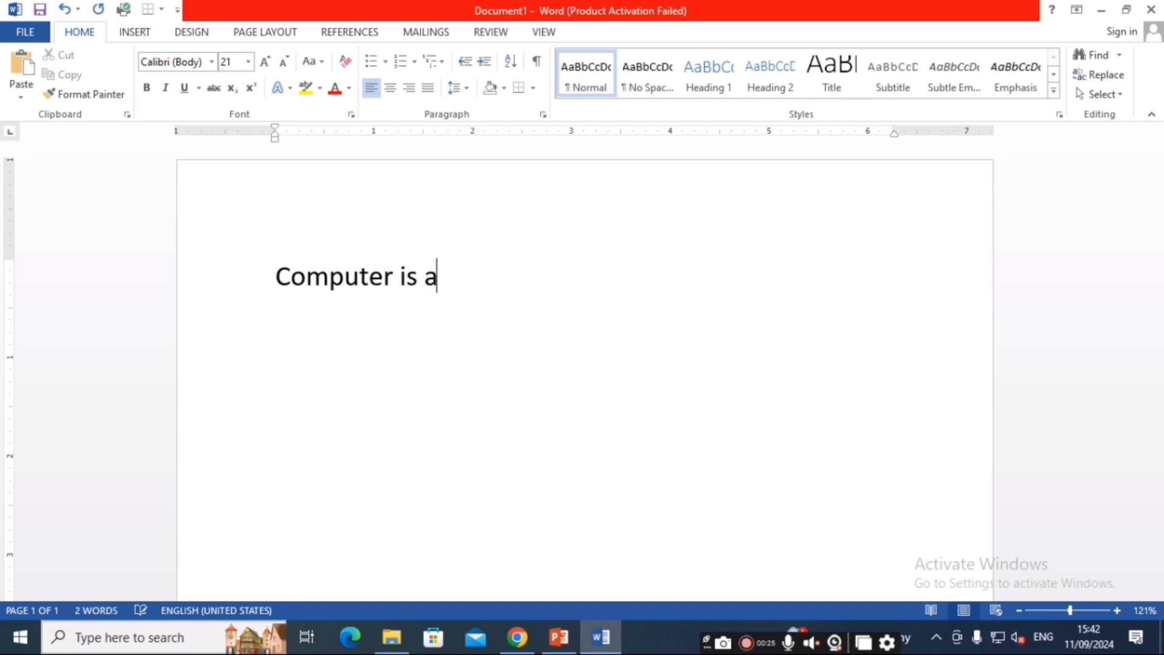
pyautogui.write('n electr')
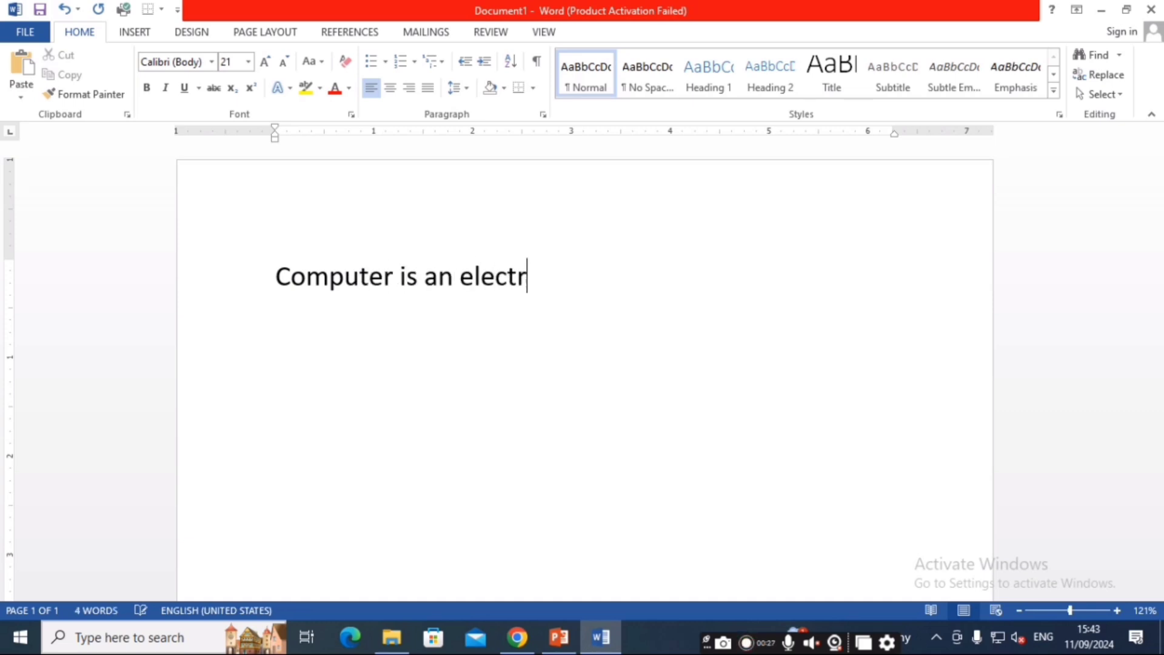
pyautogui.write('onic device')
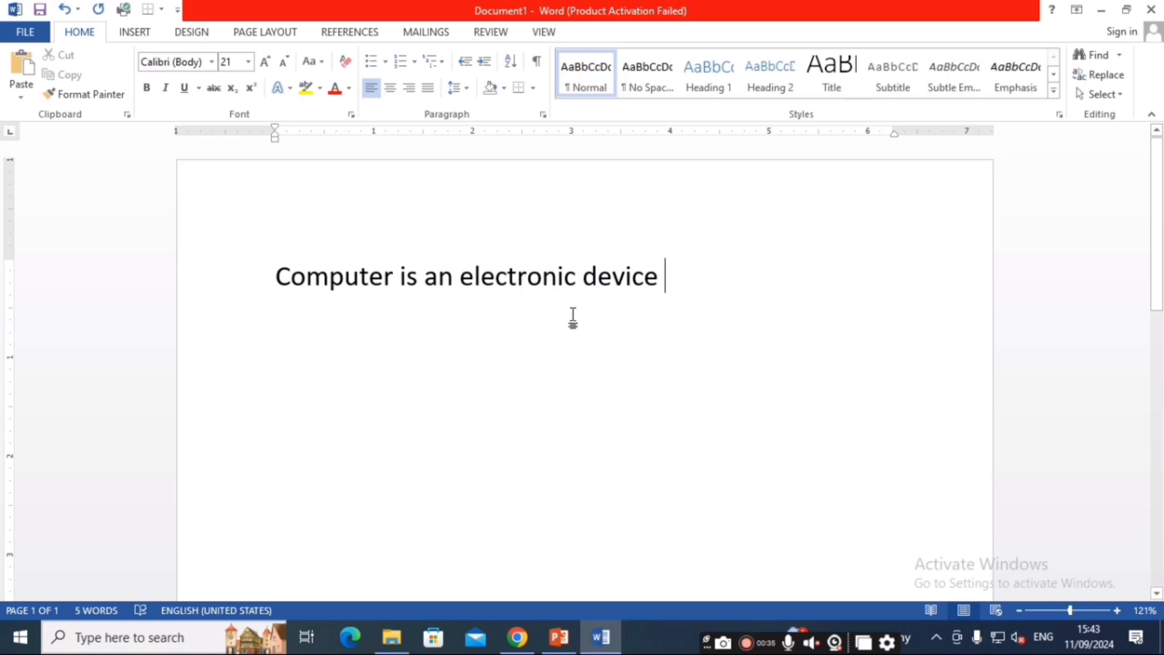
# Step: Delete the sentence, try the single letter "c" in its place, and clear the page again
pyautogui.moveTo(675, 289); pyautogui.dragTo(293, 297)
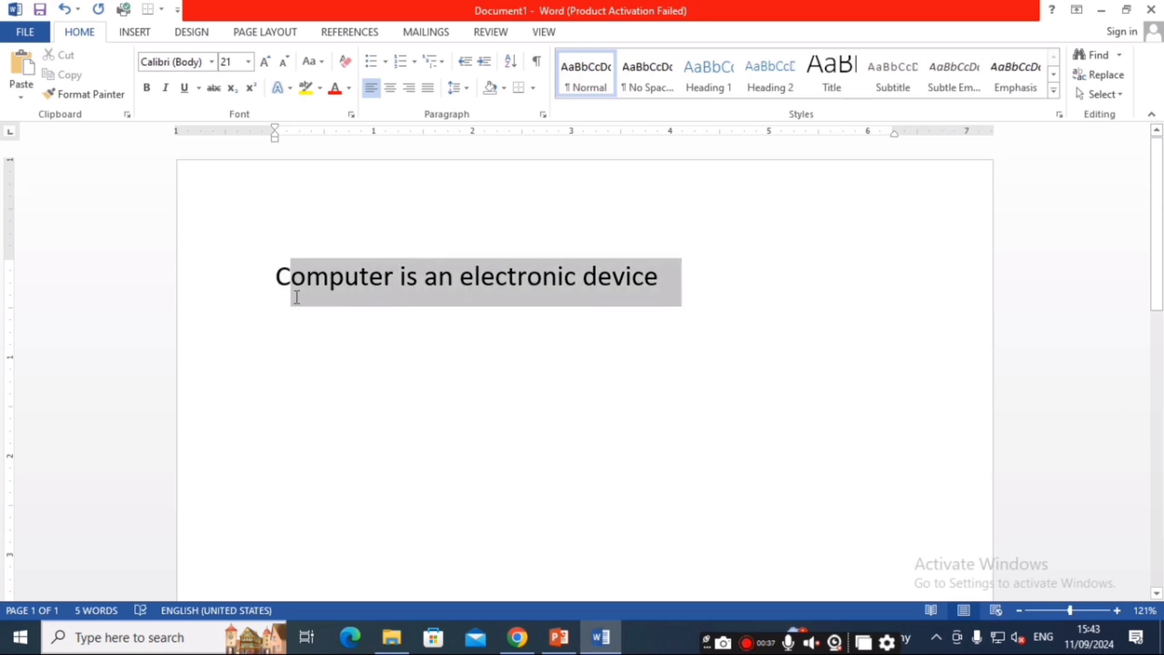
pyautogui.press('Return')
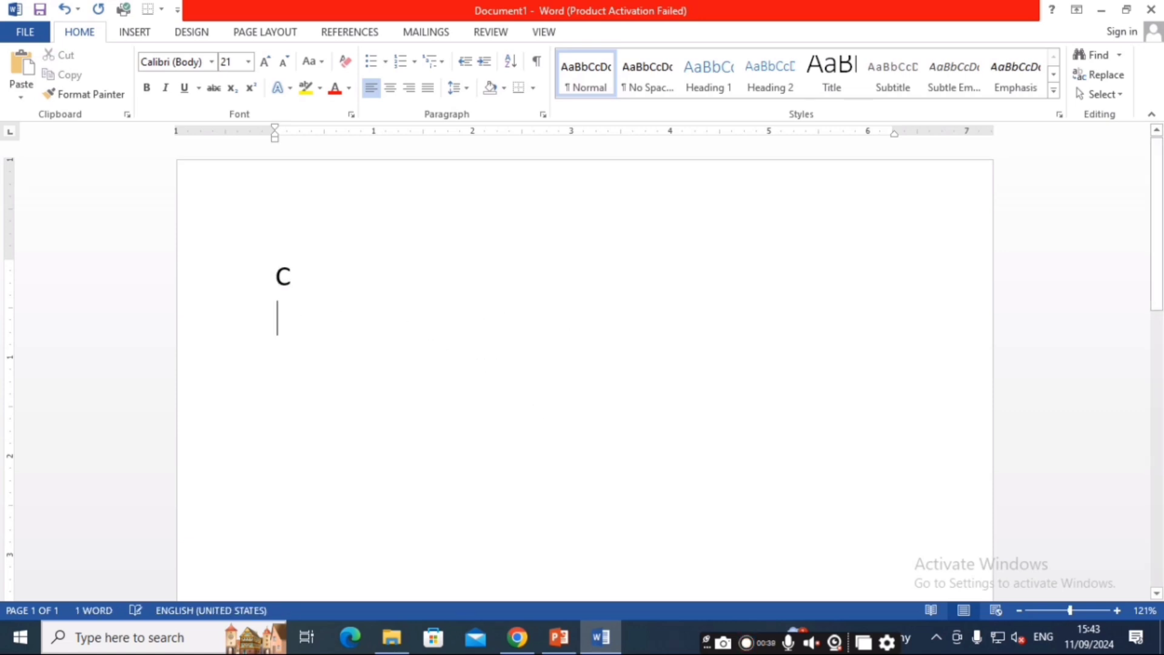
pyautogui.press('BackSpace')
pyautogui.press('BackSpace')
pyautogui.write('c')
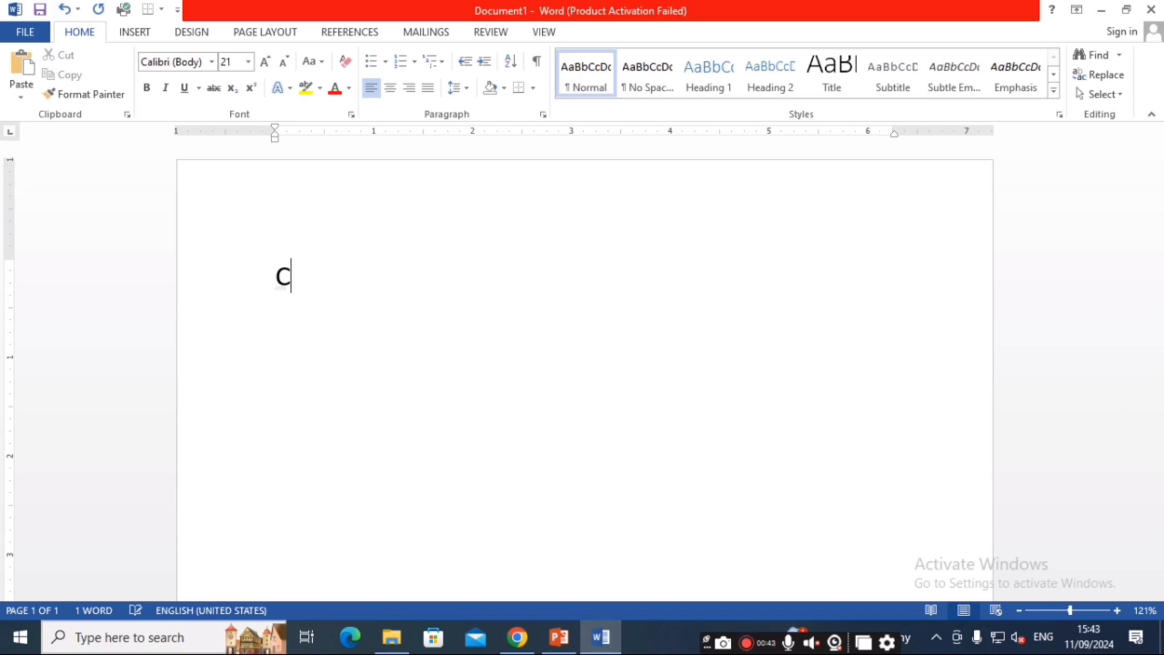
pyautogui.press('BackSpace')
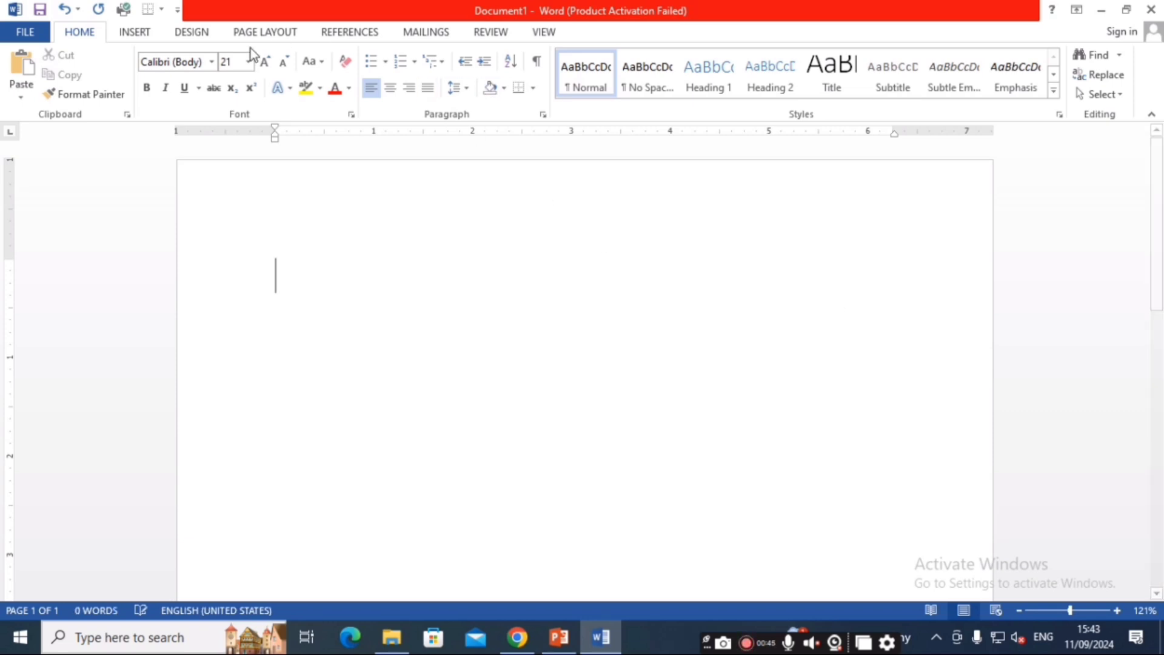
# Step: Open the AutoCorrect settings from the Symbol dialog and enter "c" as the text to replace, using plain text
pyautogui.click(151, 35)
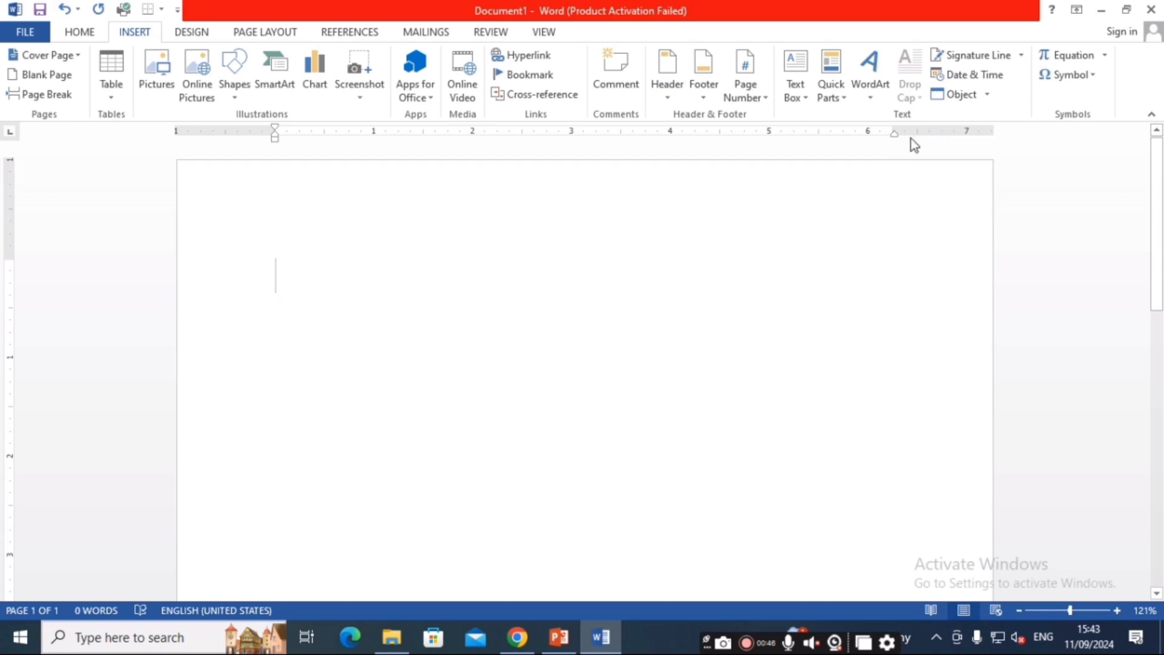
pyautogui.click(1080, 75)
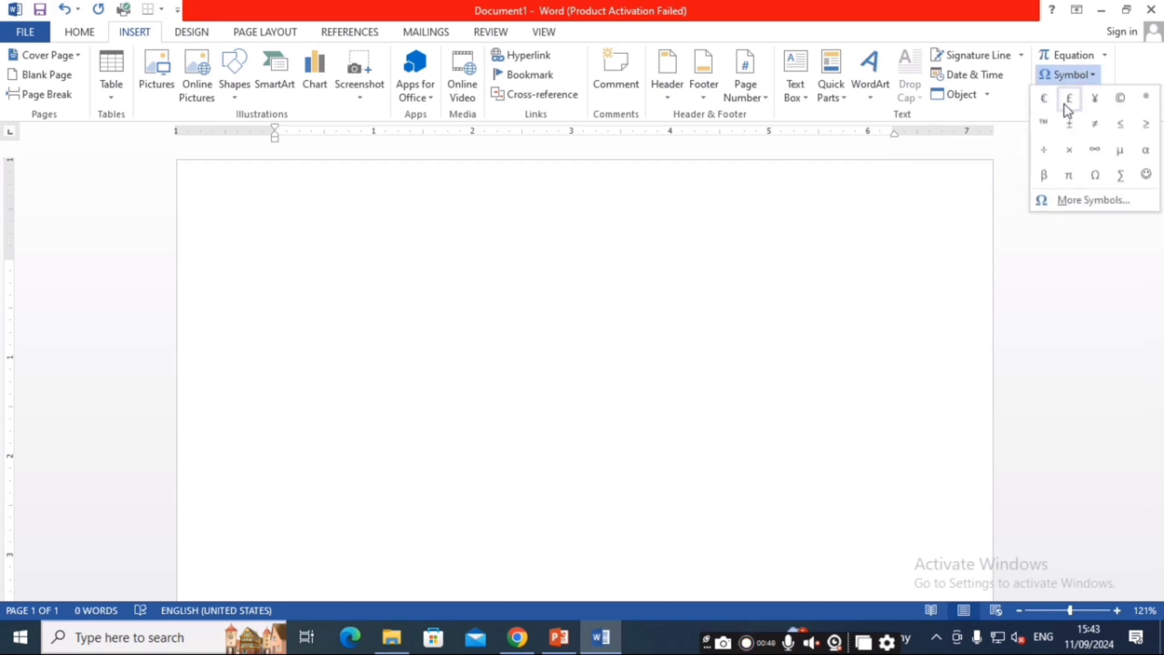
pyautogui.click(1070, 203)
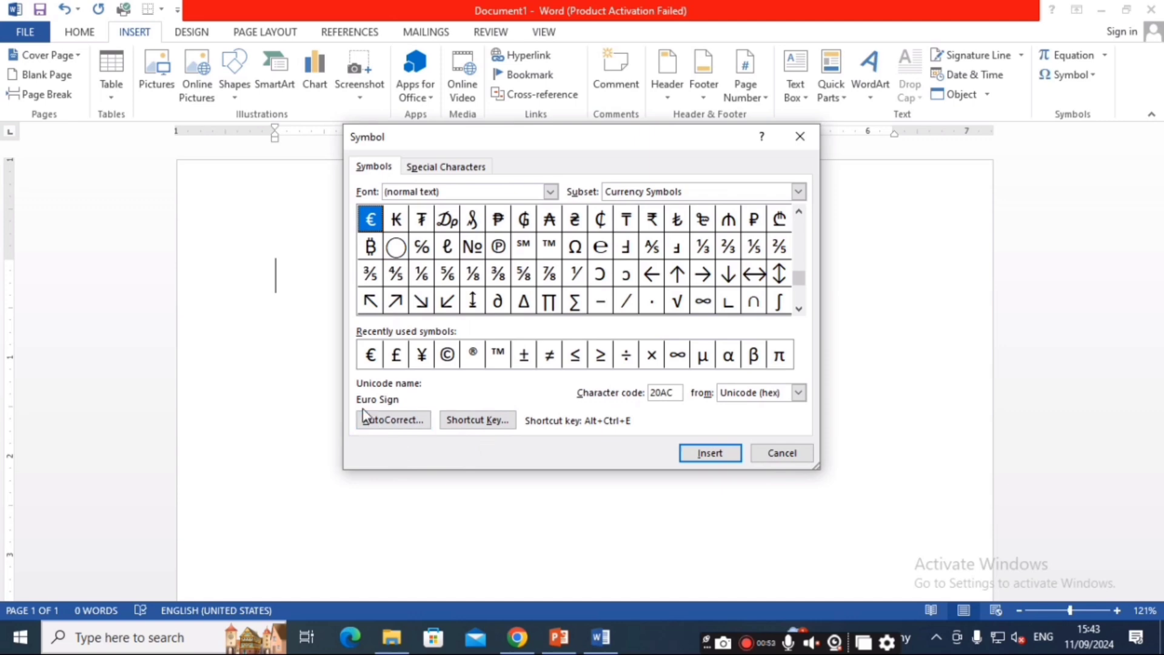
pyautogui.click(395, 420)
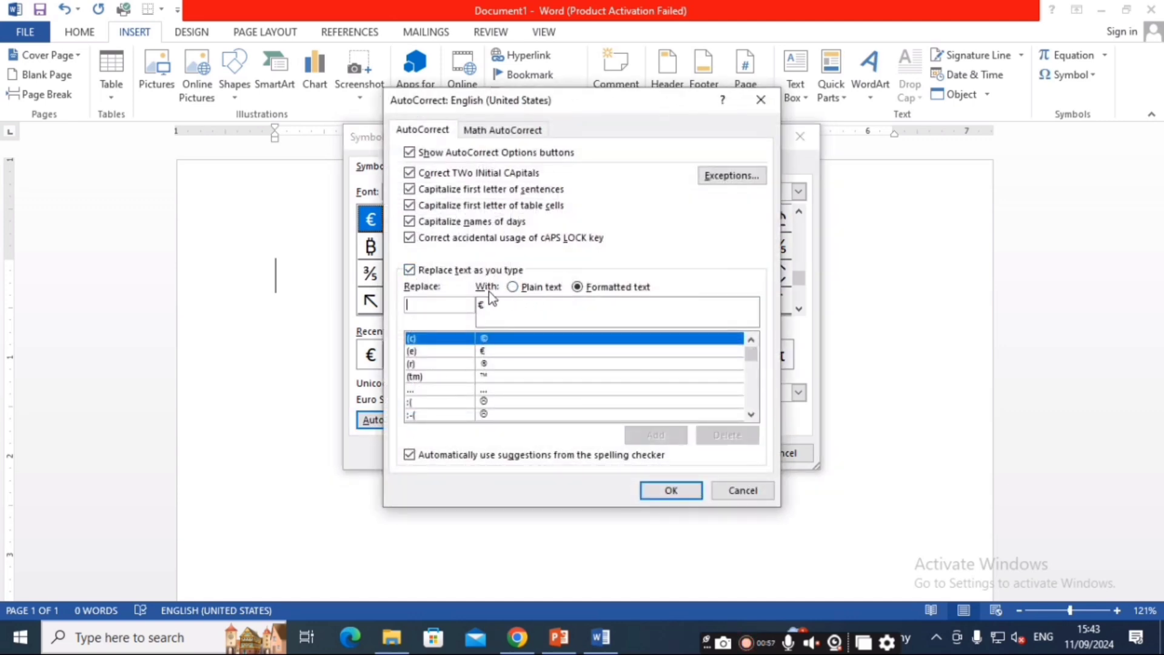
pyautogui.click(513, 287)
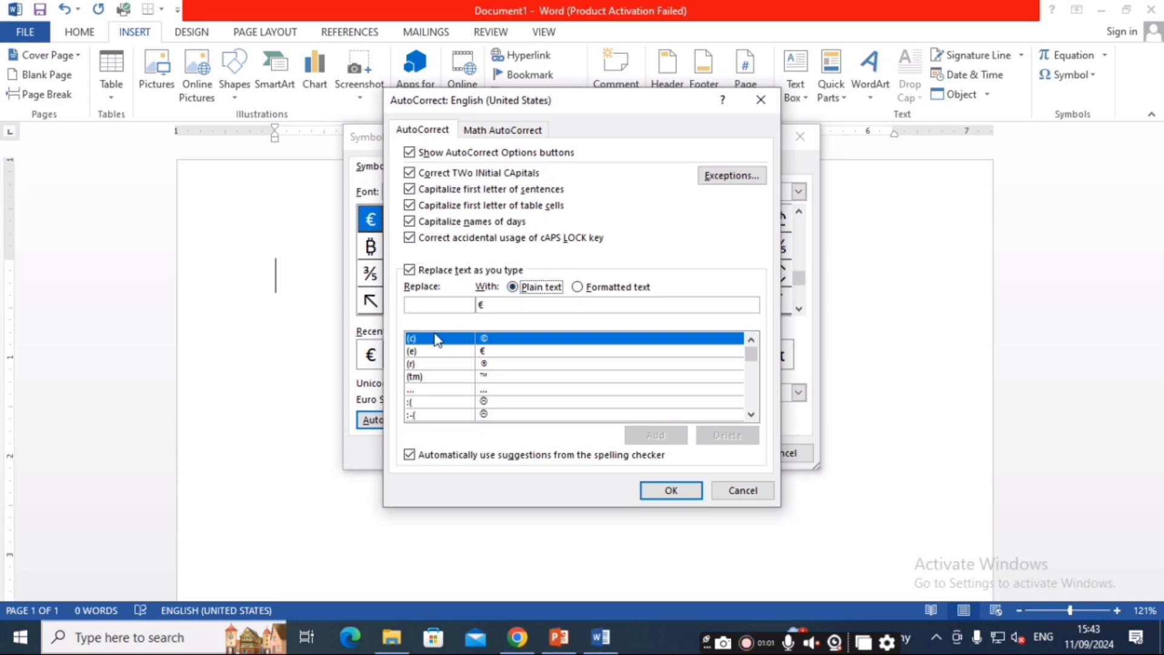
pyautogui.click(433, 302)
pyautogui.write('c')
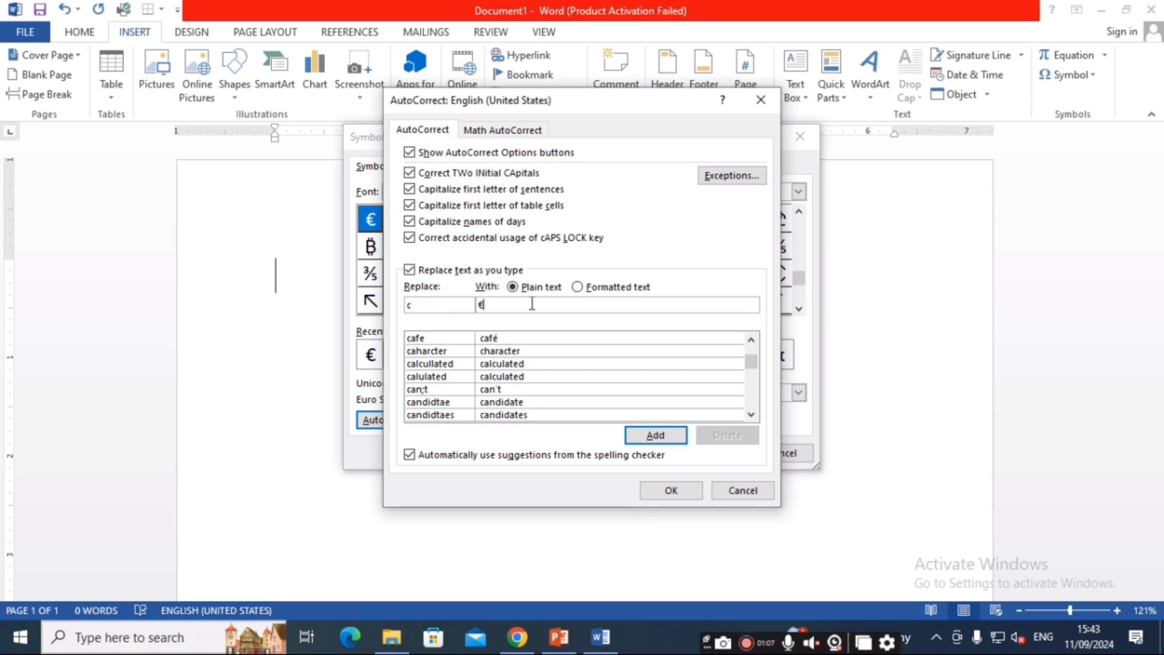
# Step: Set the replacement for "c" to "Computer is an electronic machine", add the entry, and close both dialogs
pyautogui.press('BackSpace')
pyautogui.write('c')
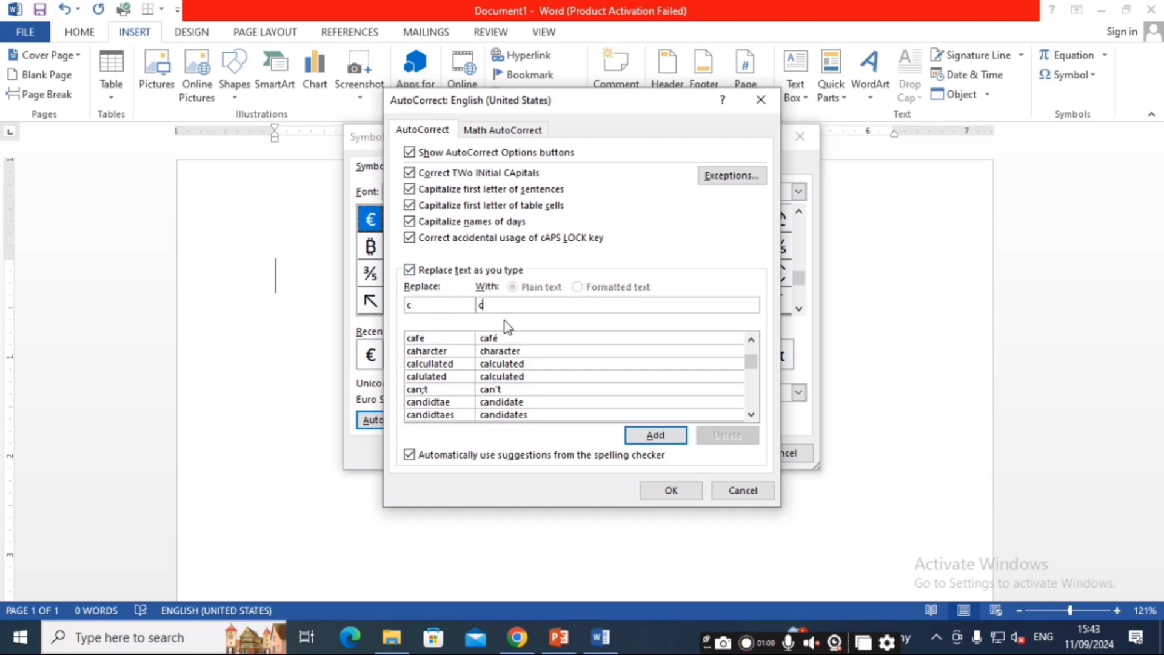
pyautogui.press('BackSpace')
pyautogui.press('BackSpace')
pyautogui.press('BackSpace')
pyautogui.press('BackSpace')
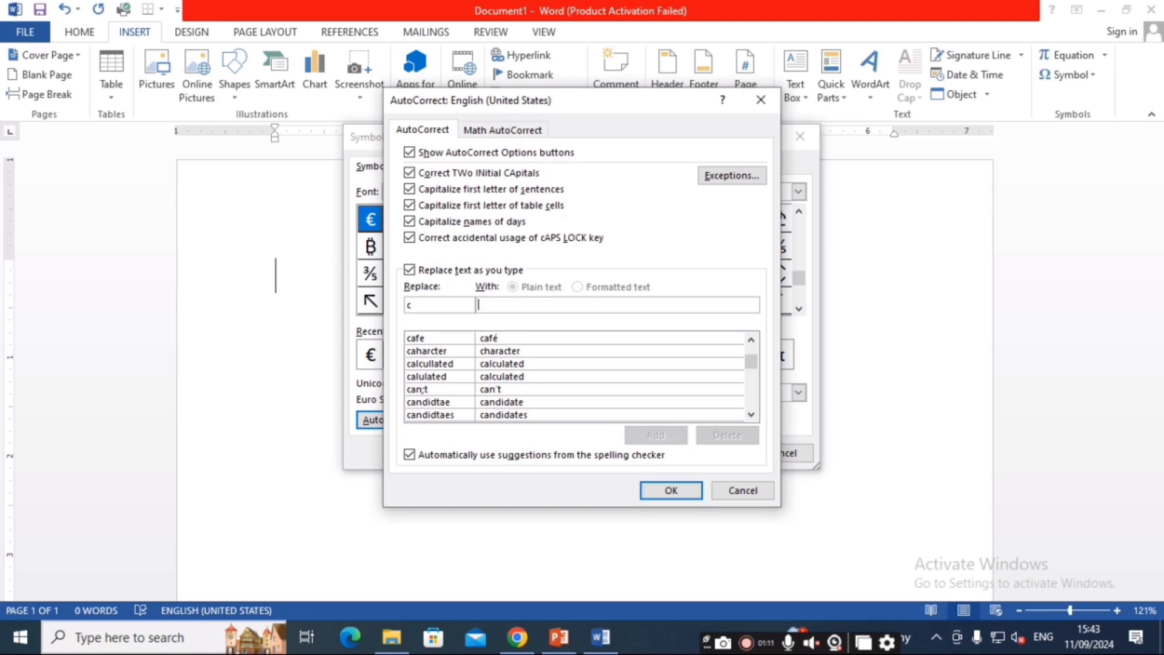
pyautogui.write('Computer')
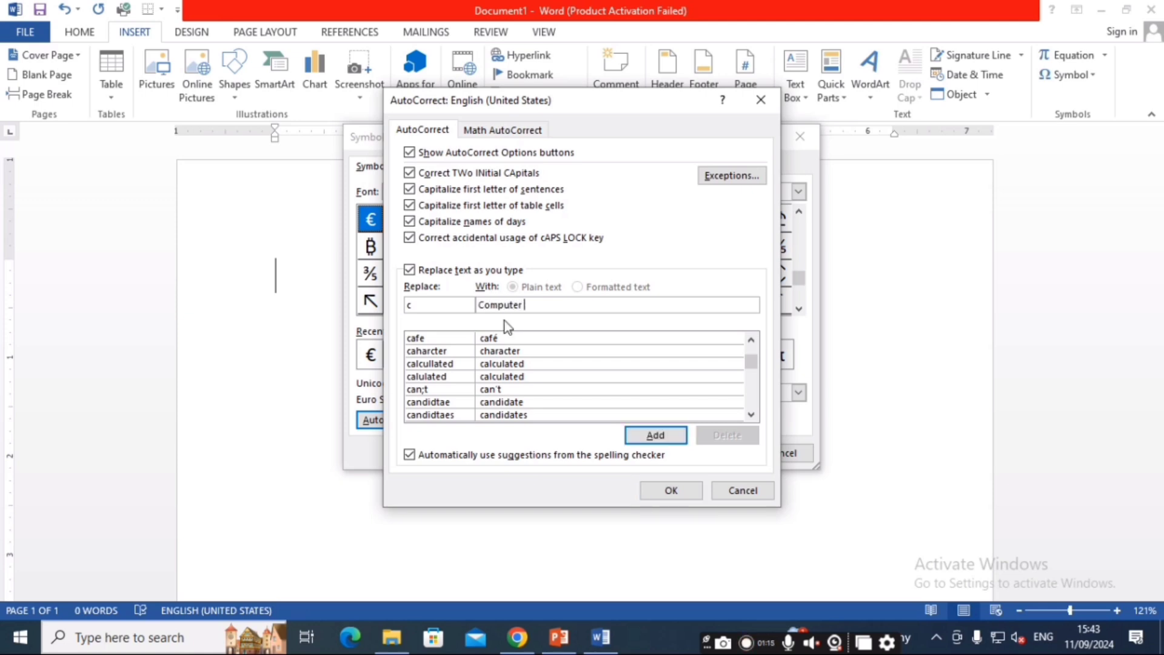
pyautogui.write(' is an electronic m')
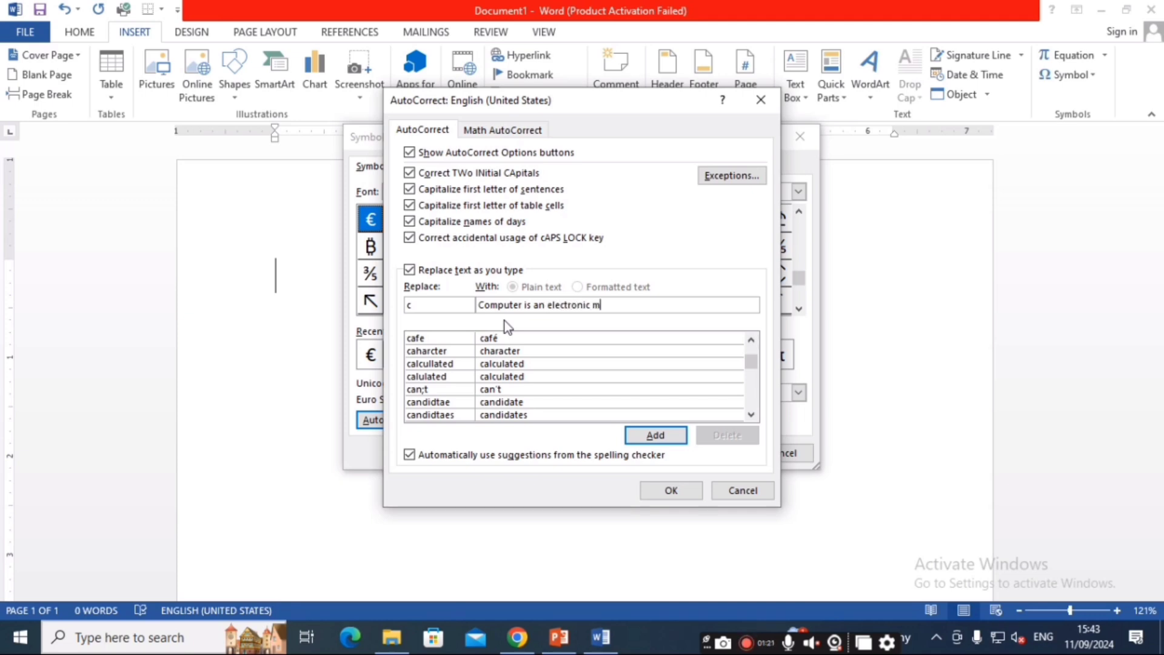
pyautogui.write('achine')
pyautogui.click(654, 434)
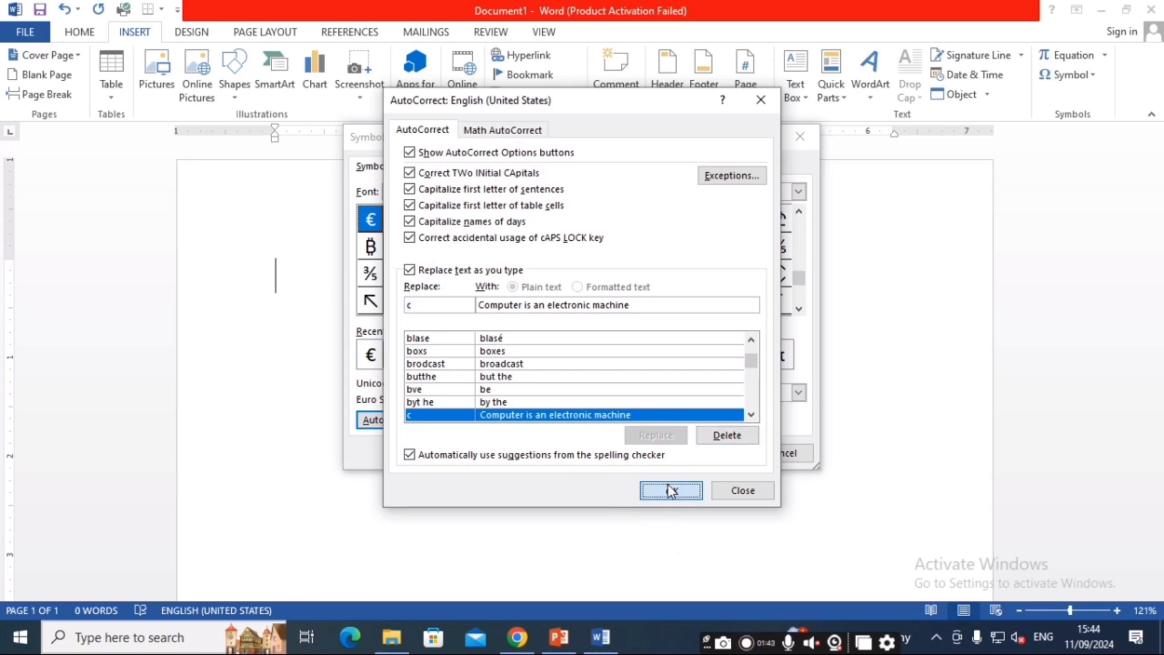
pyautogui.click(671, 488)
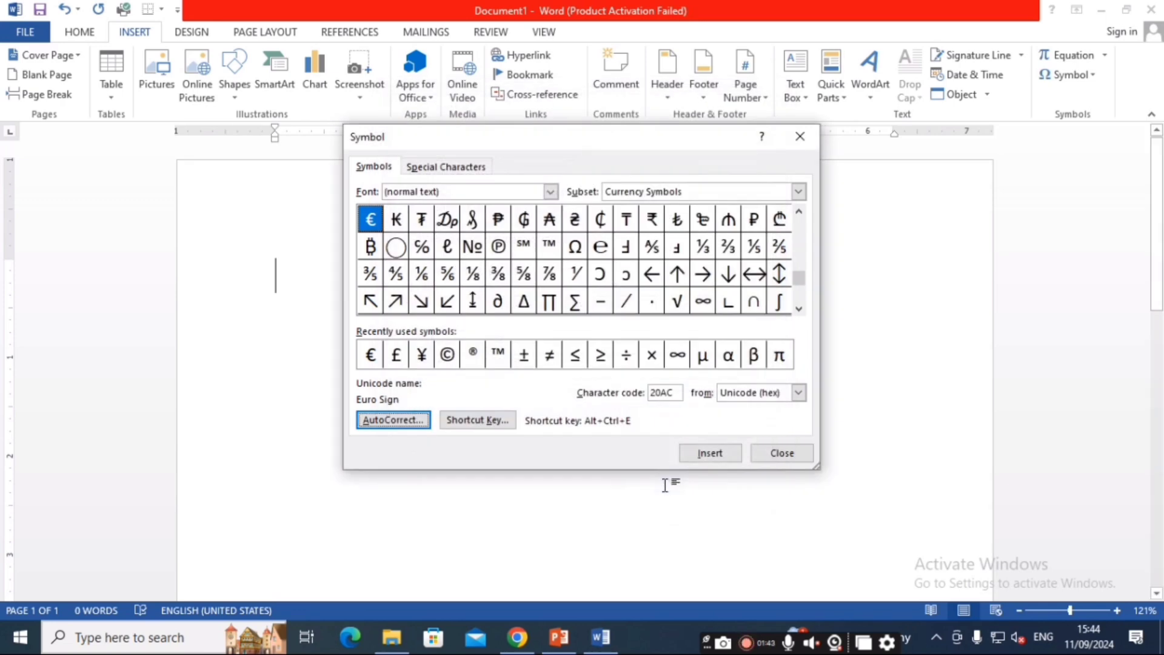
pyautogui.click(781, 455)
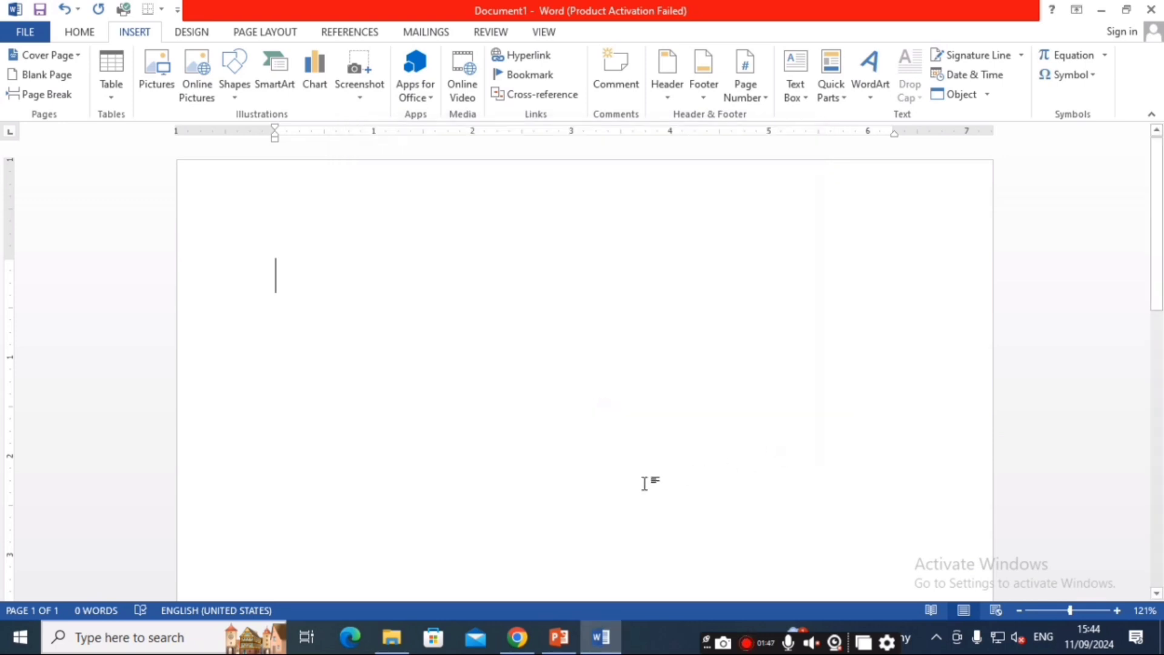
# Step: Fill five consecutive lines with "Computer is an electronic machine" using the "c" AutoCorrect shorthand
pyautogui.write('Computer is an electronic machine')
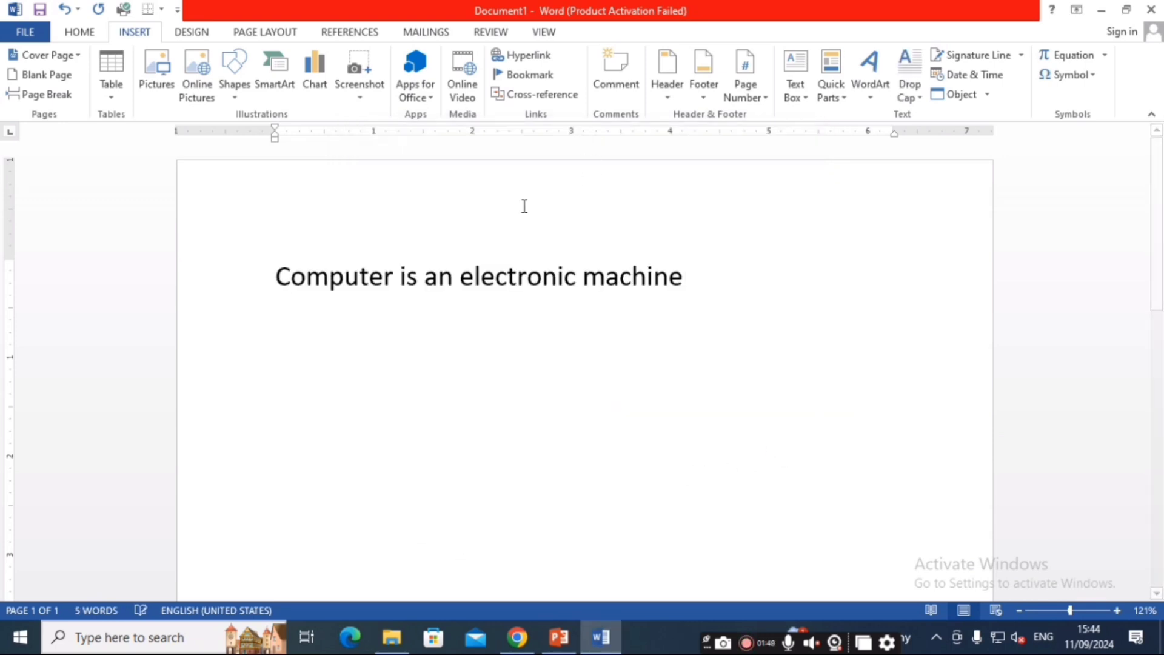
pyautogui.press('Return')
pyautogui.write('Computer is an electronic machine')
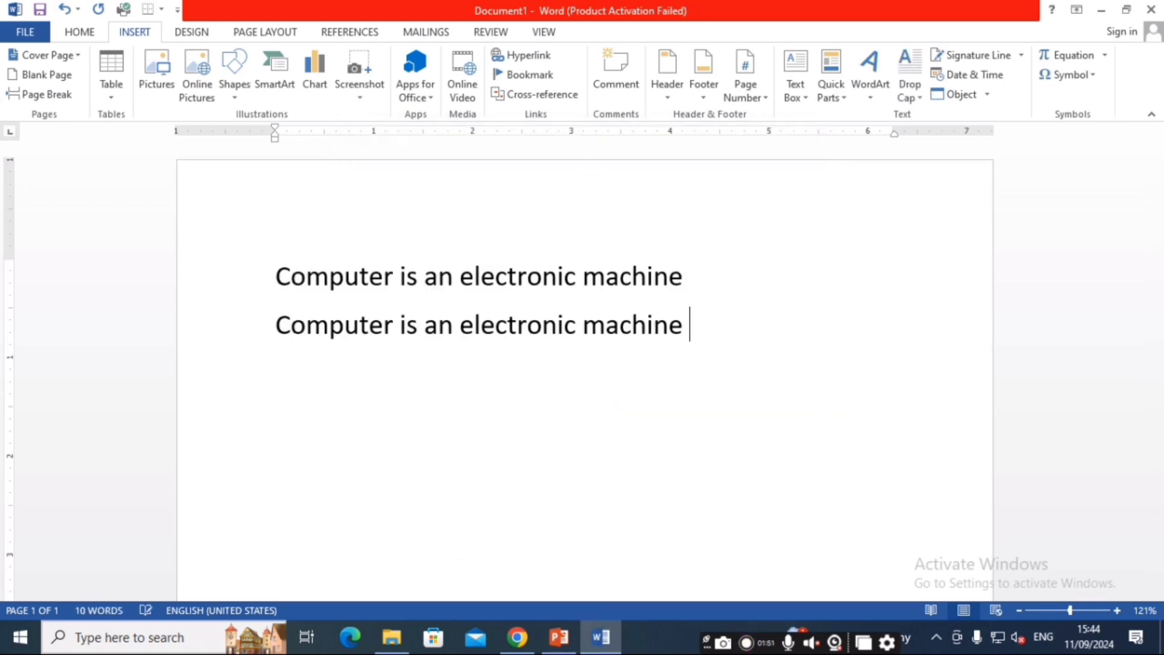
pyautogui.press('Return')
pyautogui.write('Computer is an electronic machine')
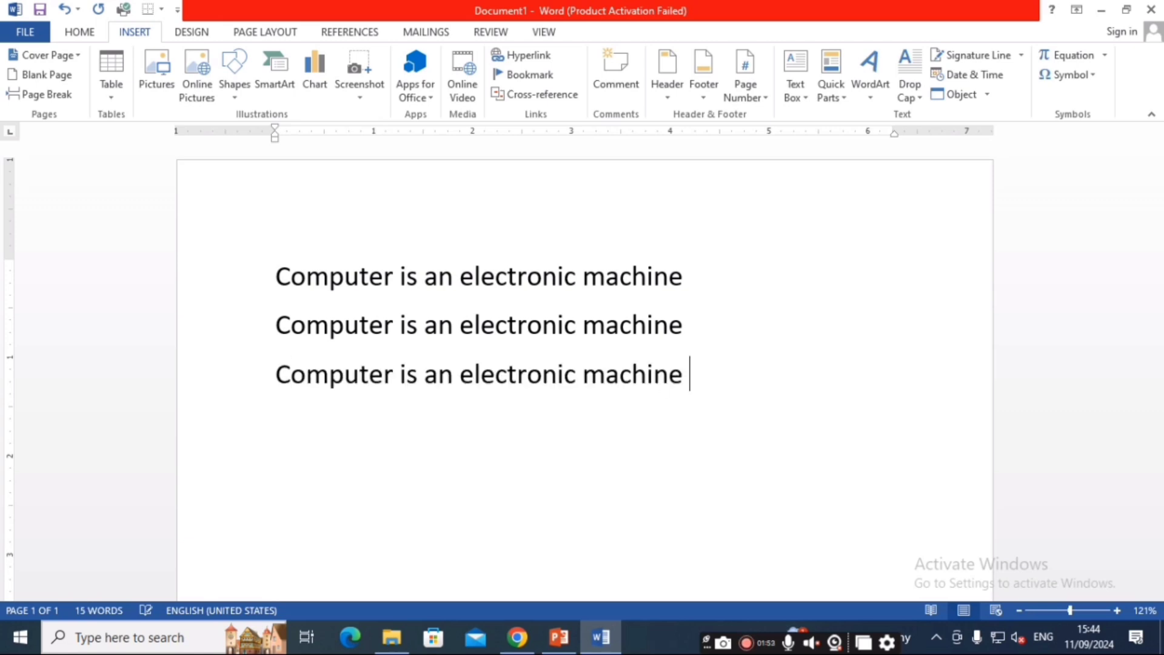
pyautogui.press('Return')
pyautogui.write('Computer is an electronic machine')
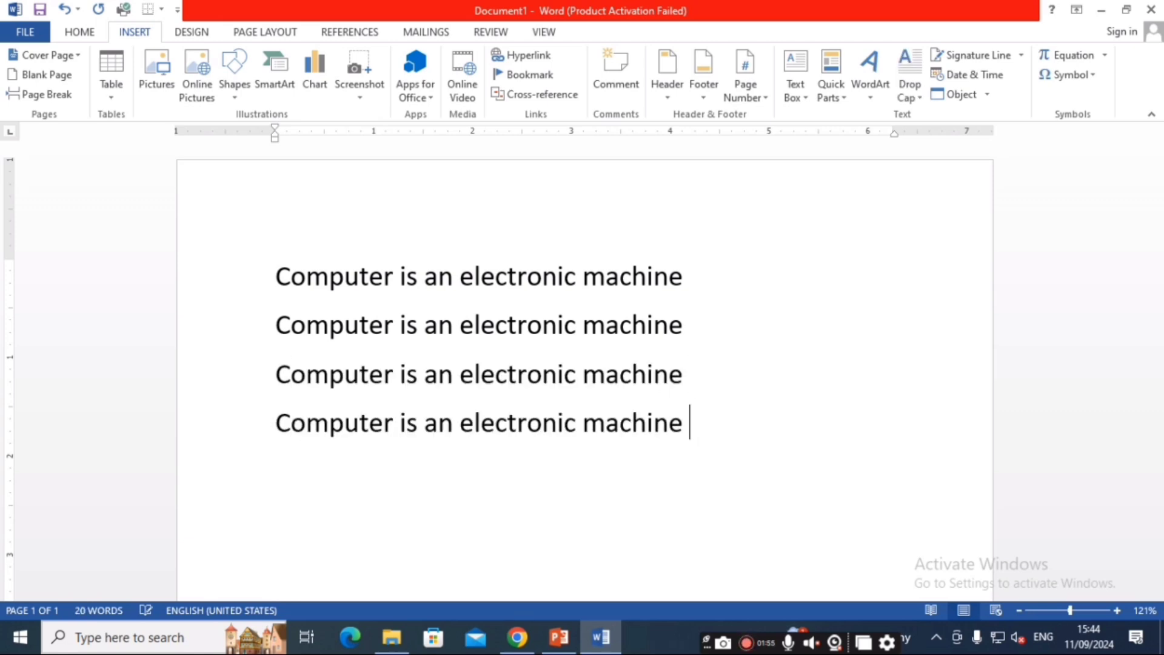
pyautogui.press('Return')
pyautogui.write('Computer is an electronic machine')
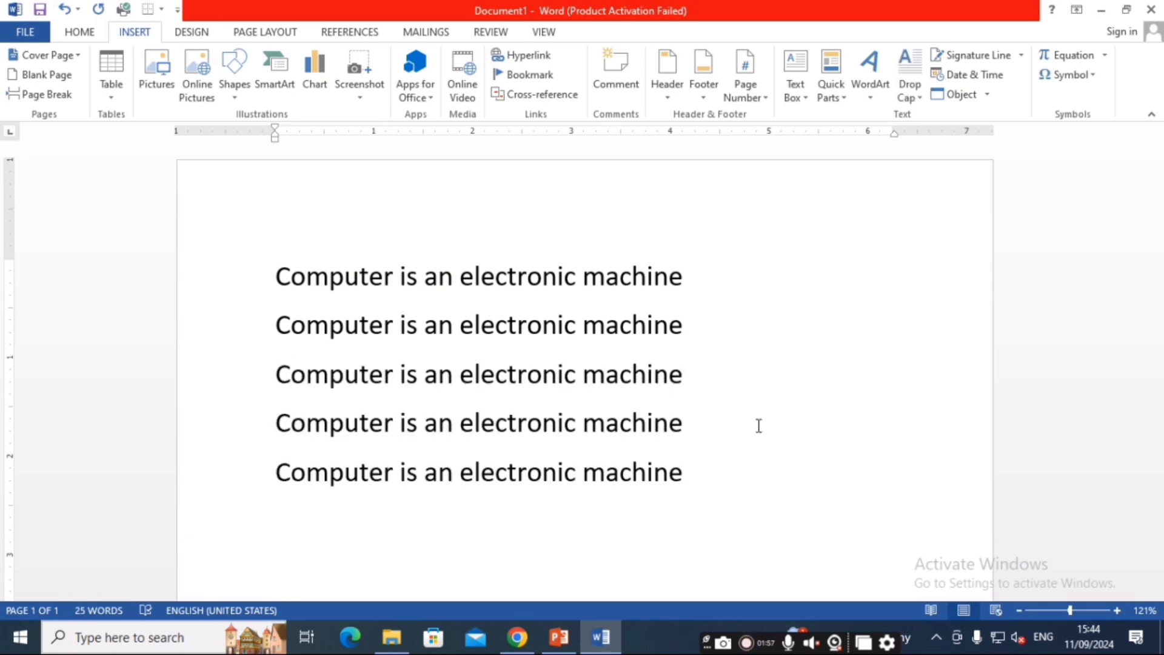
# Step: Delete the "c" entry from the AutoCorrect list and close the AutoCorrect and Symbol dialogs
pyautogui.click(1084, 76)
pyautogui.click(1055, 205)
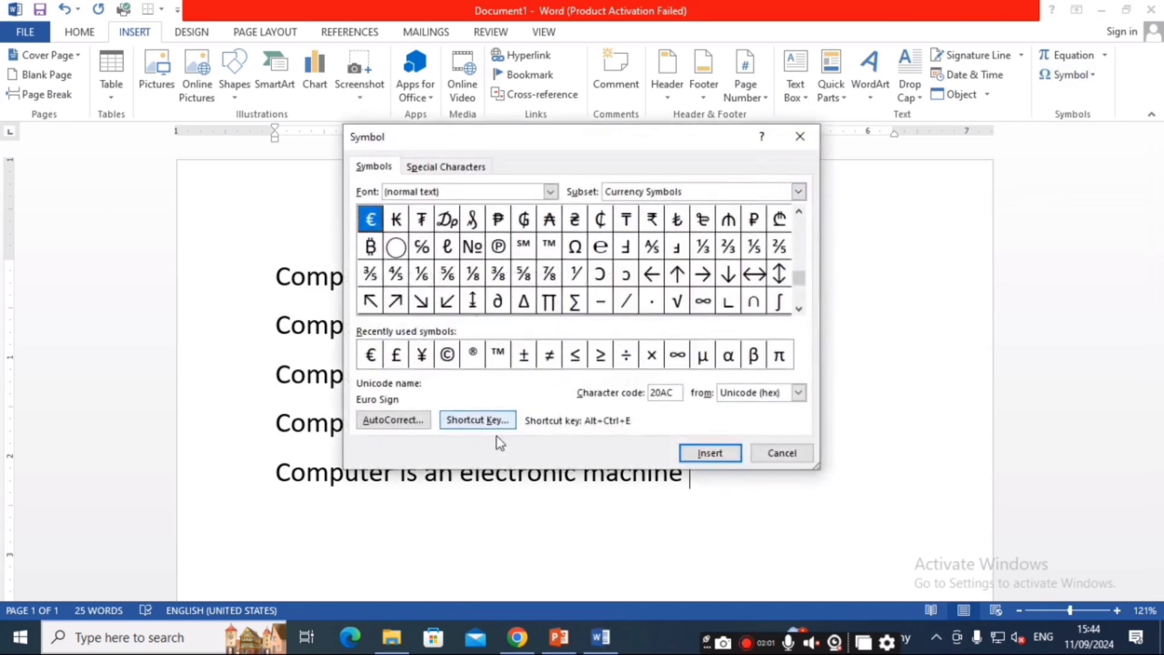
pyautogui.click(413, 428)
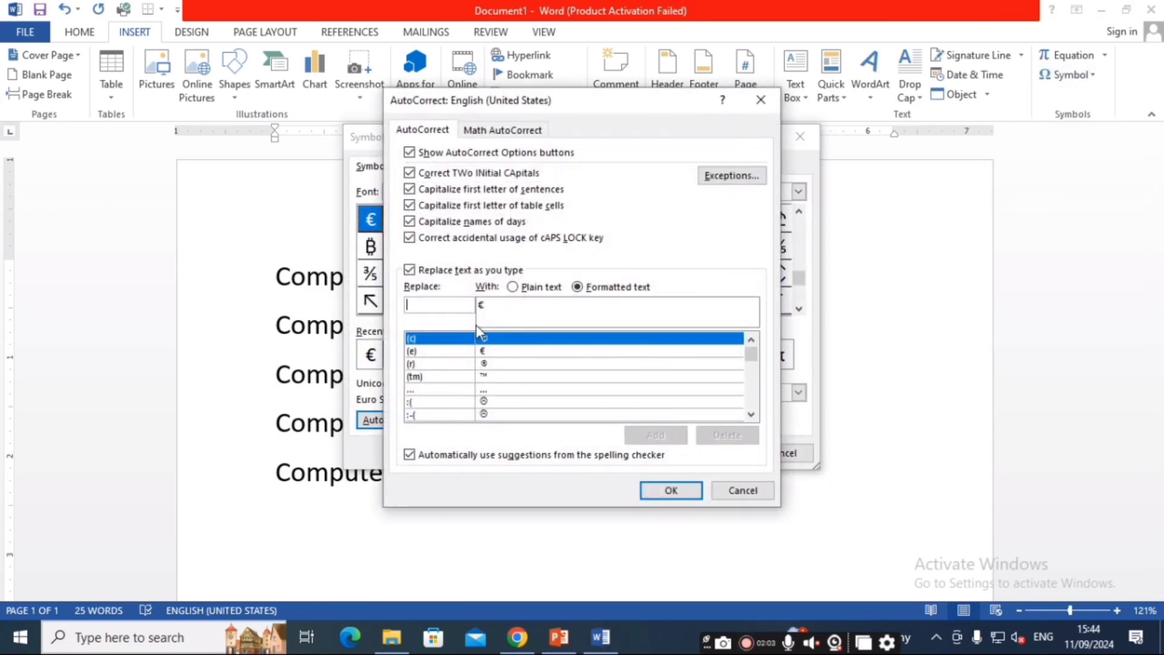
pyautogui.click(512, 287)
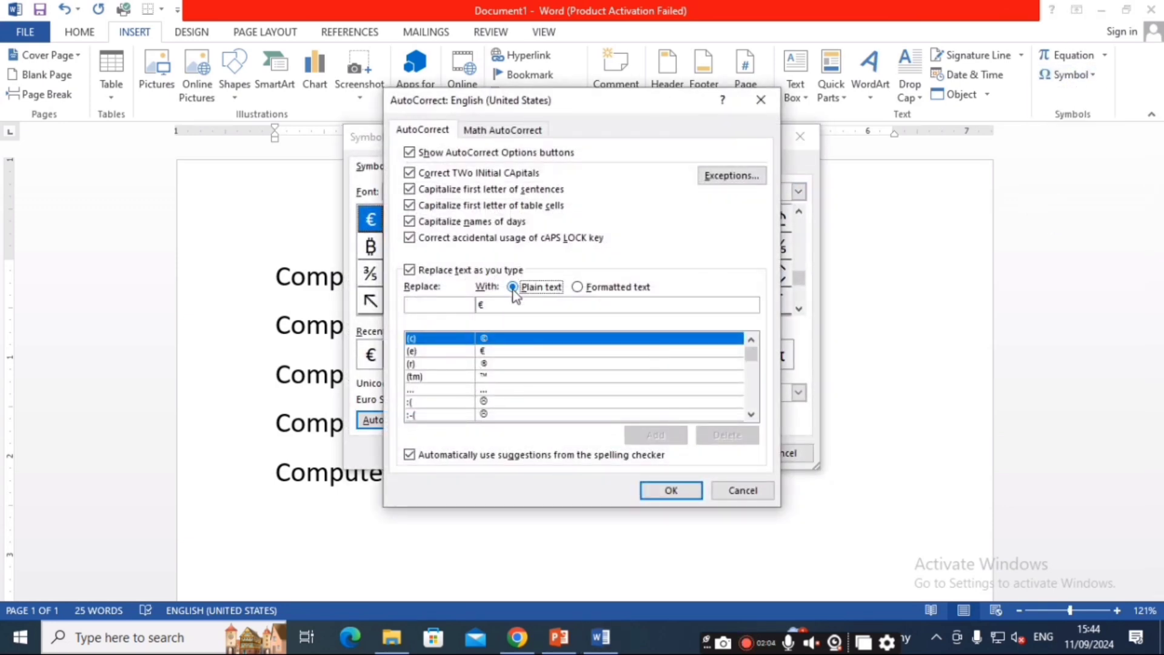
pyautogui.click(464, 303)
pyautogui.write('c')
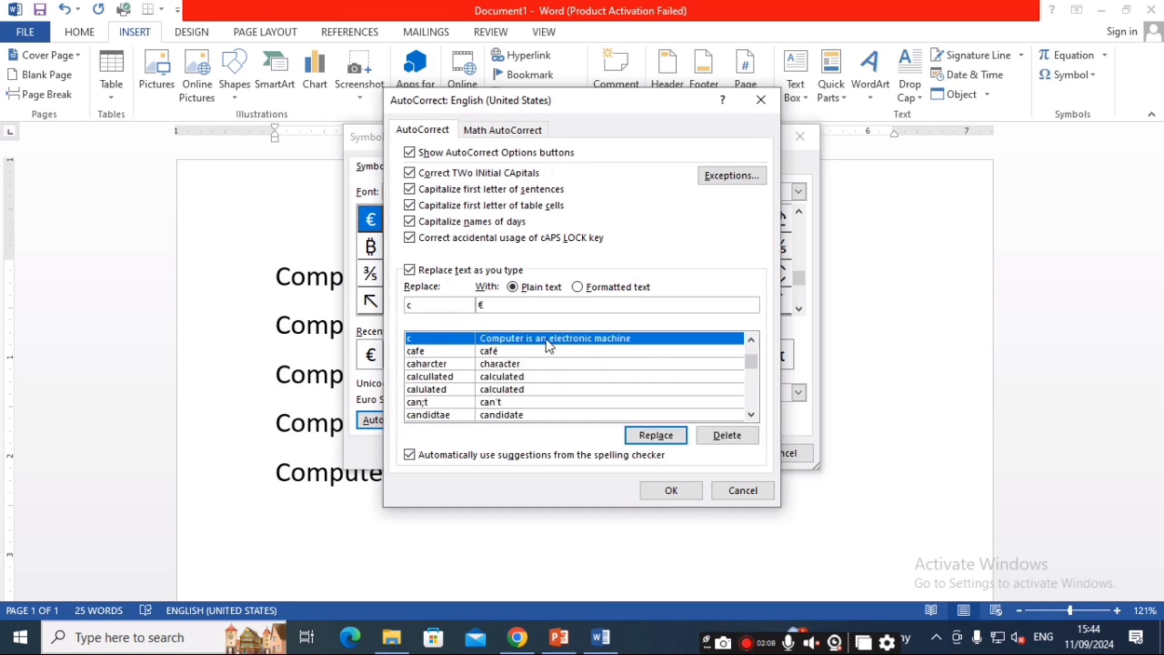
pyautogui.click(707, 440)
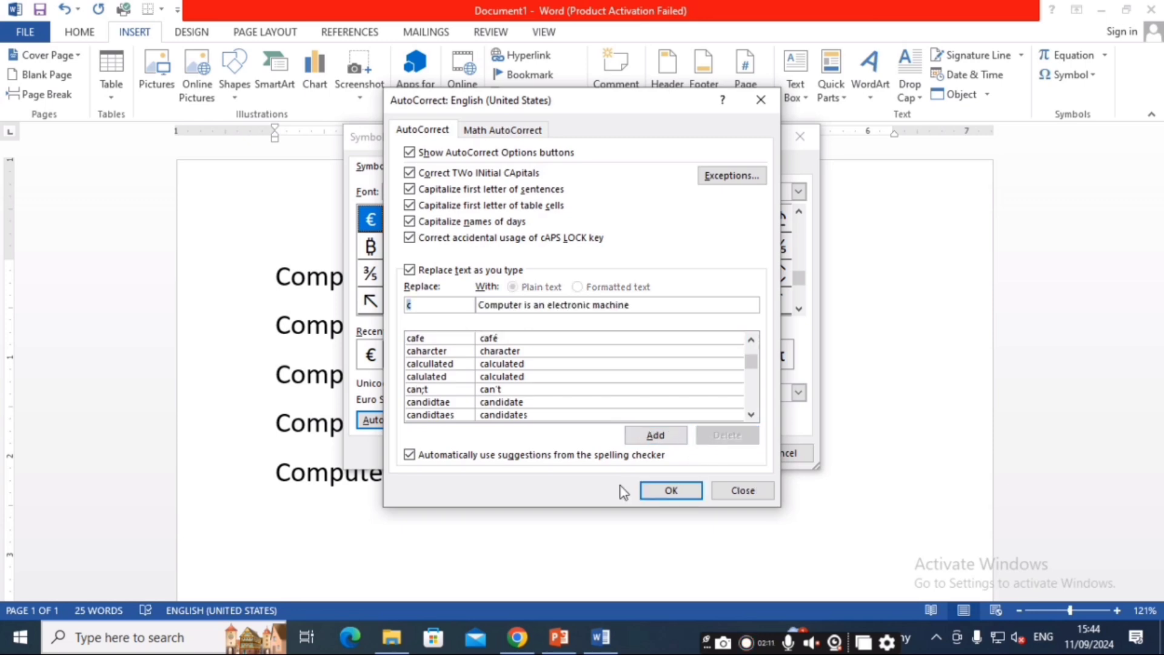
pyautogui.click(671, 490)
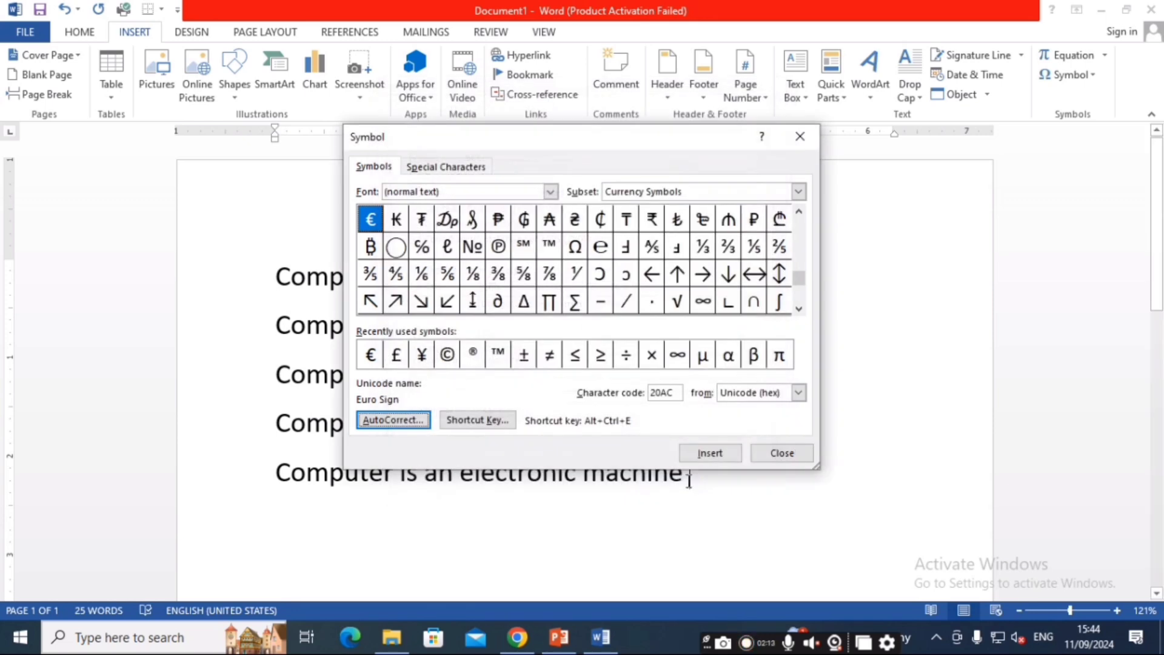
pyautogui.click(781, 452)
# Step: Enter "c" on two new lines below the sentences to test the deleted shorthand
pyautogui.press('Return')
pyautogui.write('c')
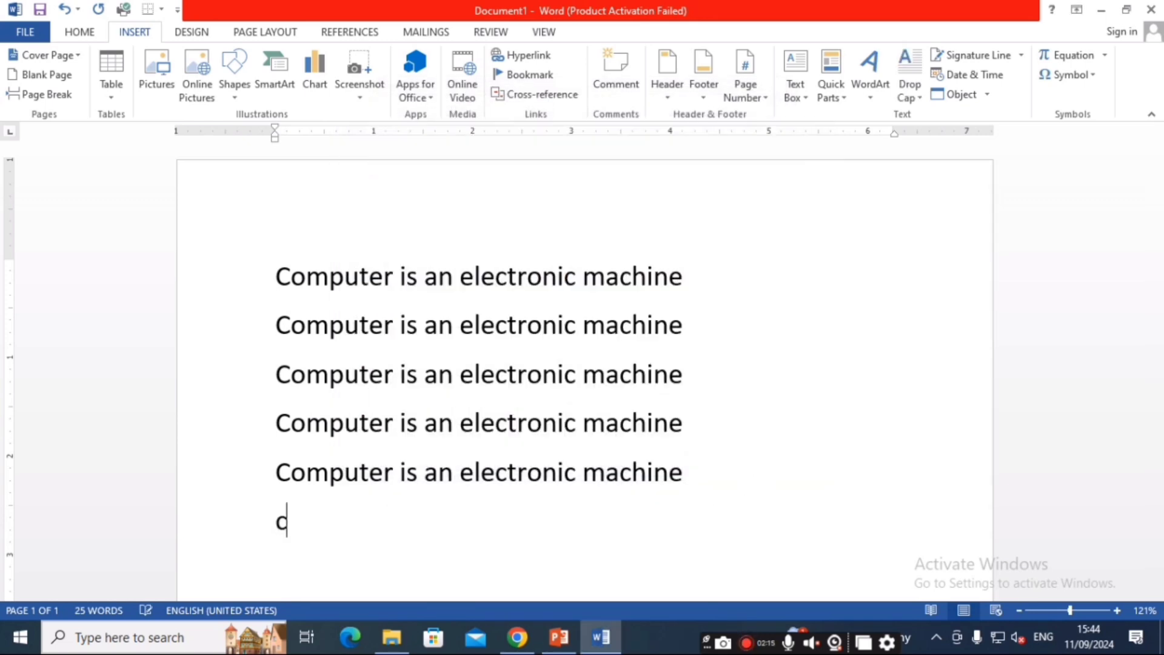
pyautogui.press('Return')
pyautogui.write('c')
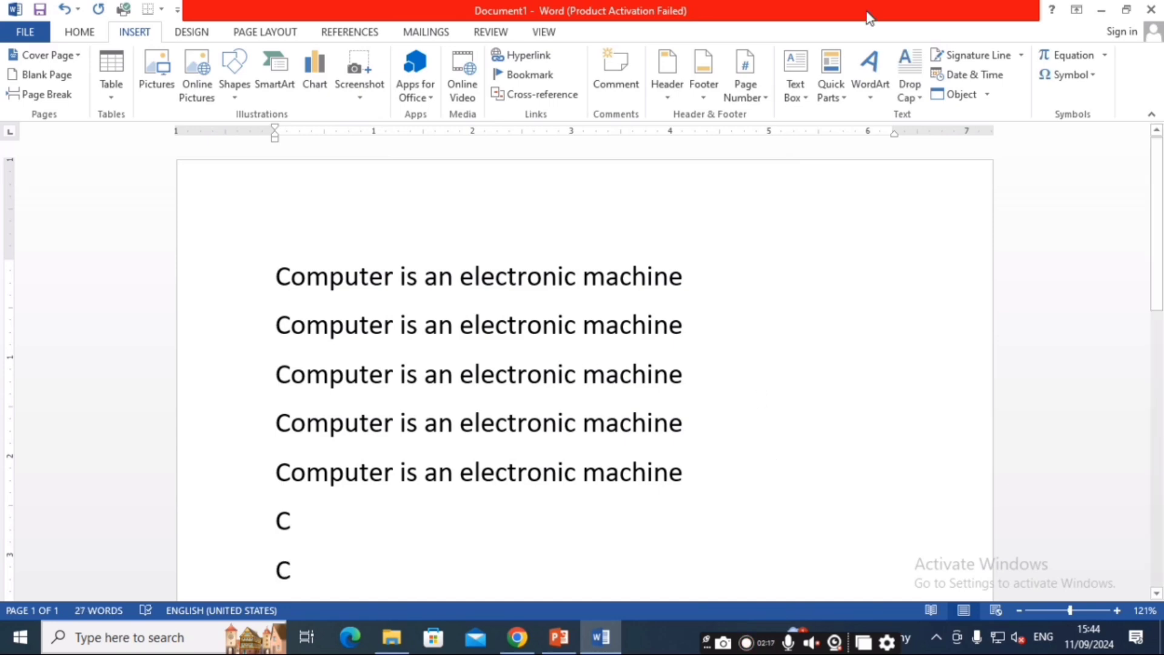
pyautogui.click(570, 643)
pyautogui.click(597, 633)
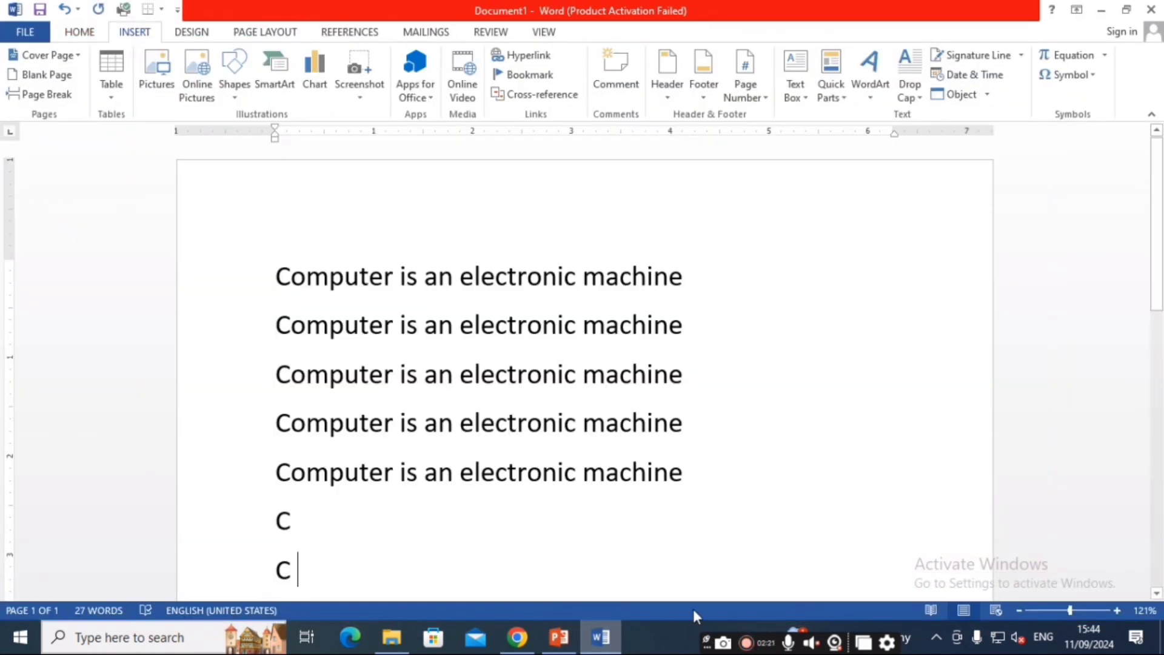
pyautogui.click(743, 642)
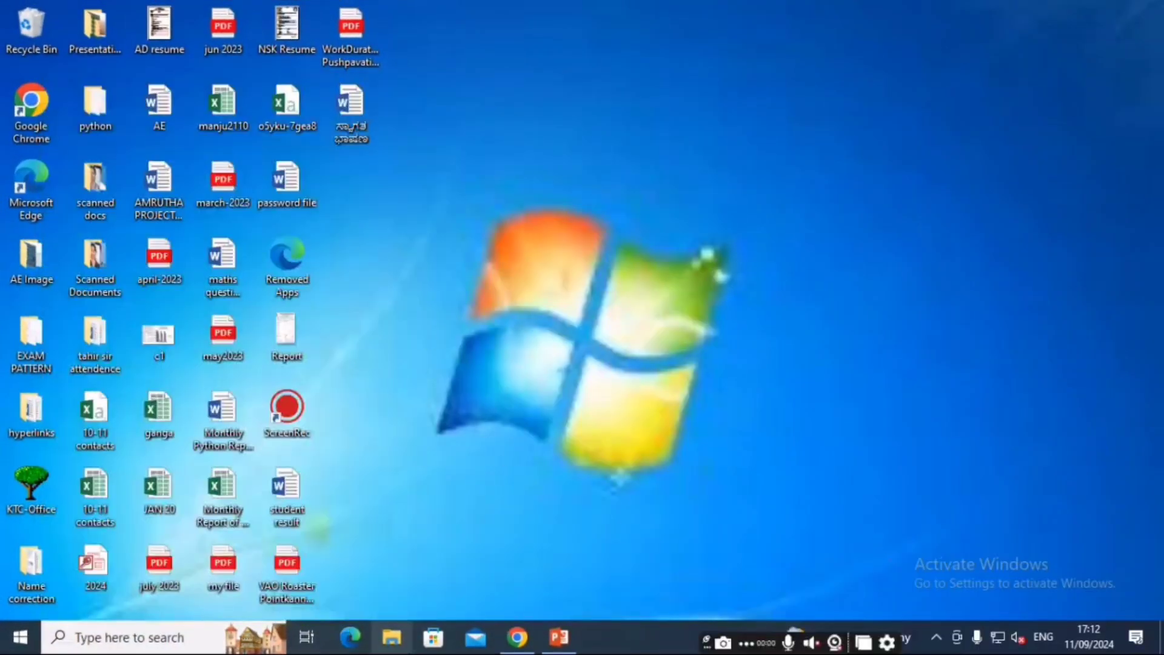
# Step: Launch Word 2013, dismiss the Office activation notice, and create a blank document
pyautogui.click(58, 634)
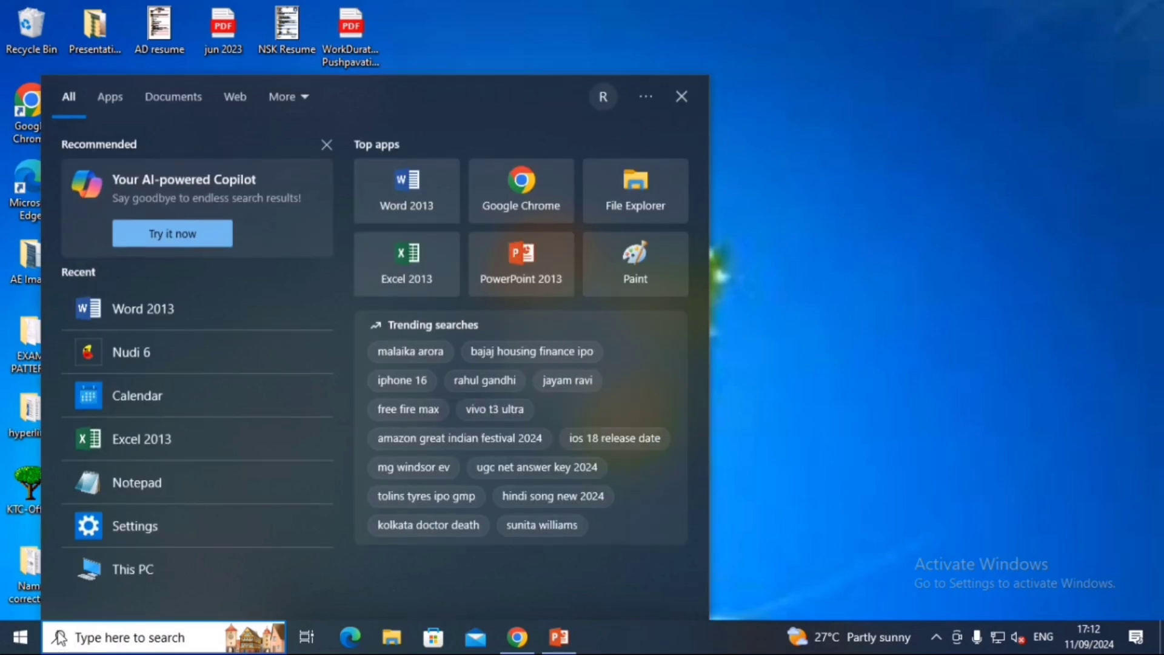
pyautogui.click(167, 315)
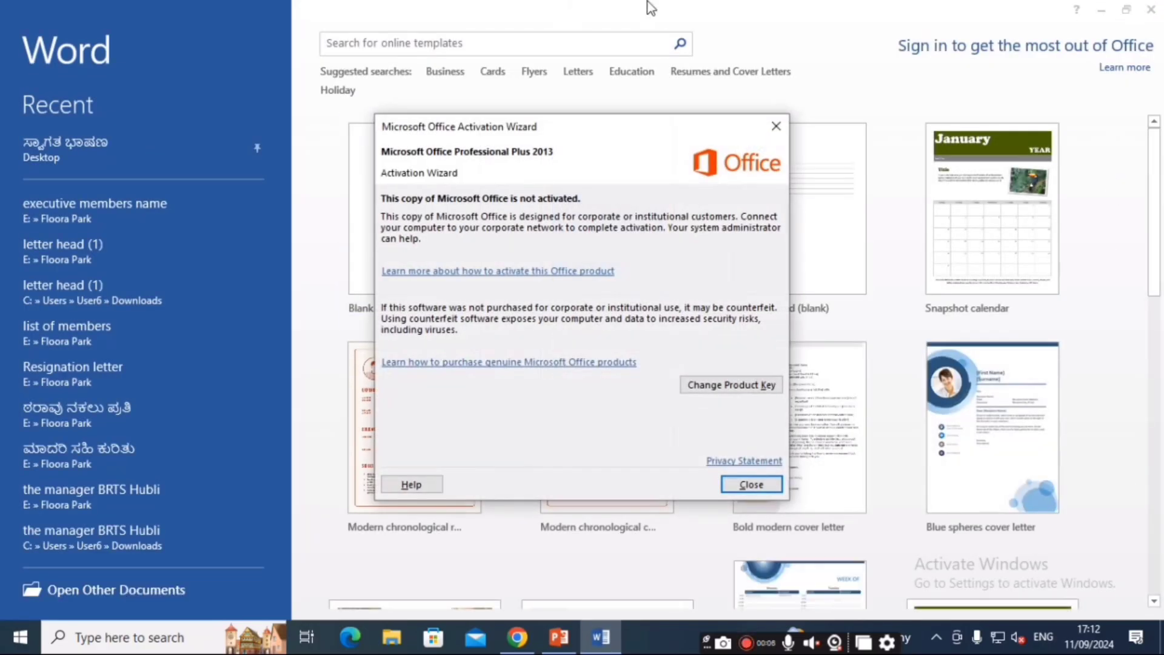
pyautogui.click(751, 489)
pyautogui.click(450, 196)
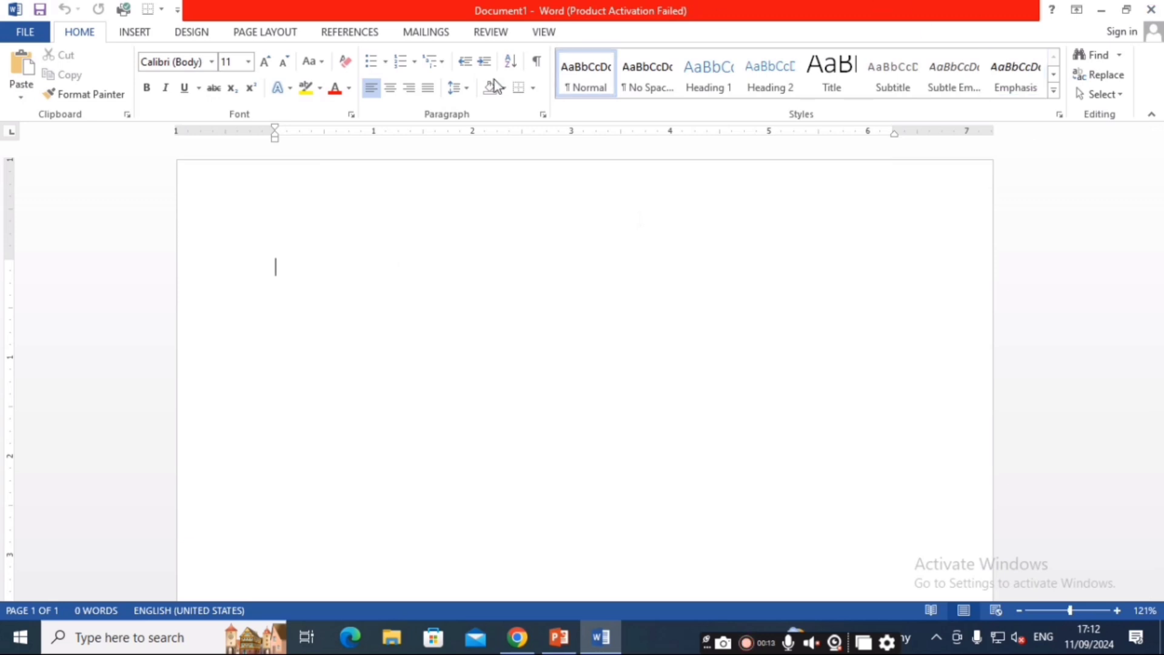
# Step: Open the full Symbol dialog, set its font to Webdings, and browse the available symbols
pyautogui.click(134, 31)
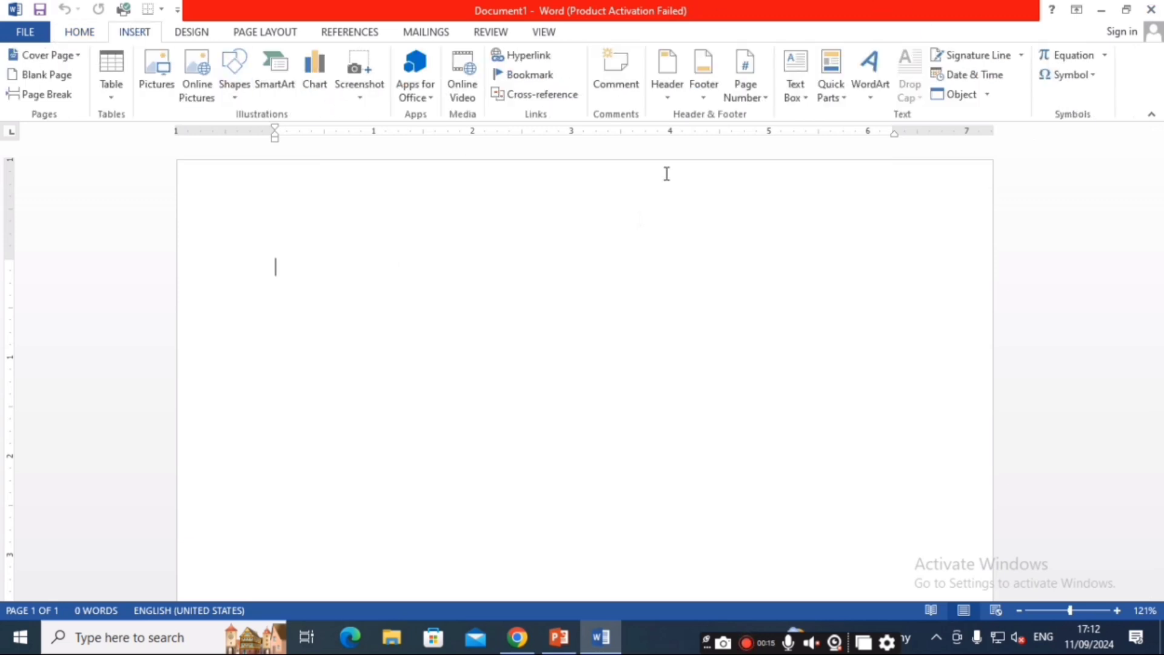
pyautogui.click(1089, 76)
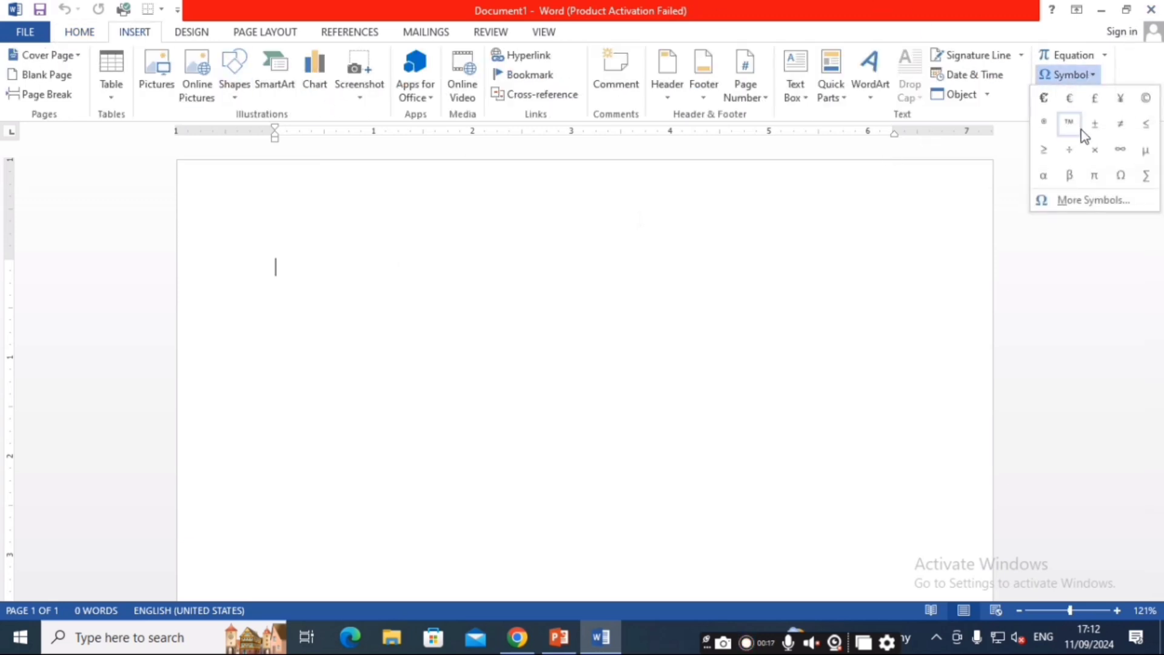
pyautogui.click(1067, 200)
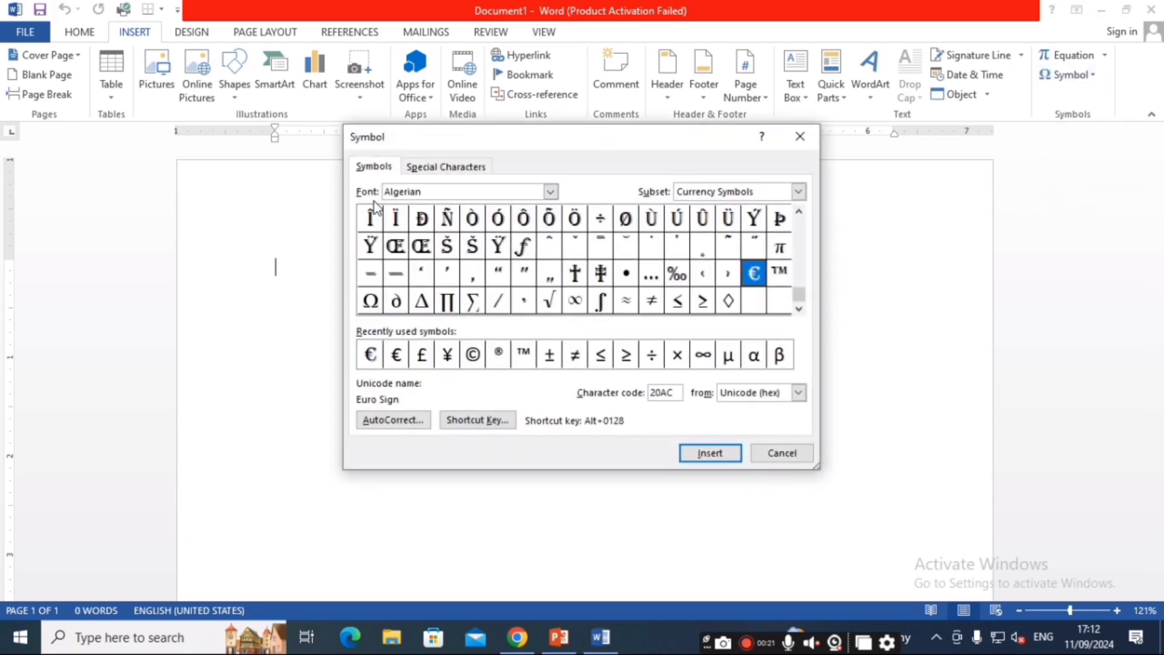
pyautogui.click(549, 192)
pyautogui.scroll(-3, 473, 258)
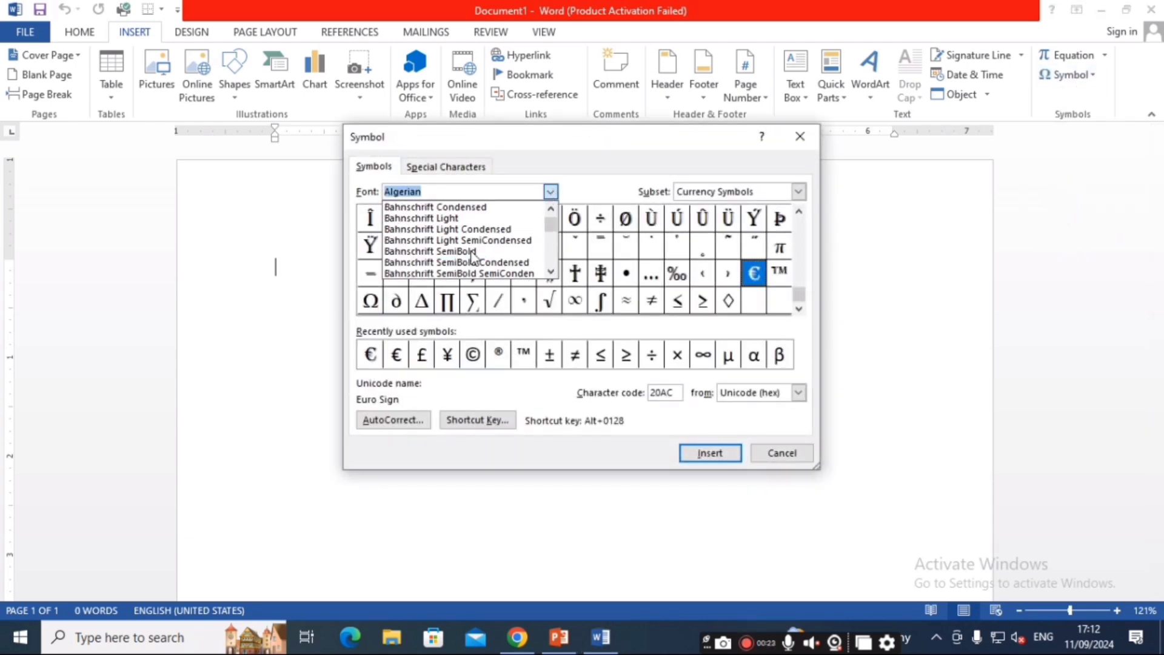
pyautogui.scroll(-20, 473, 258)
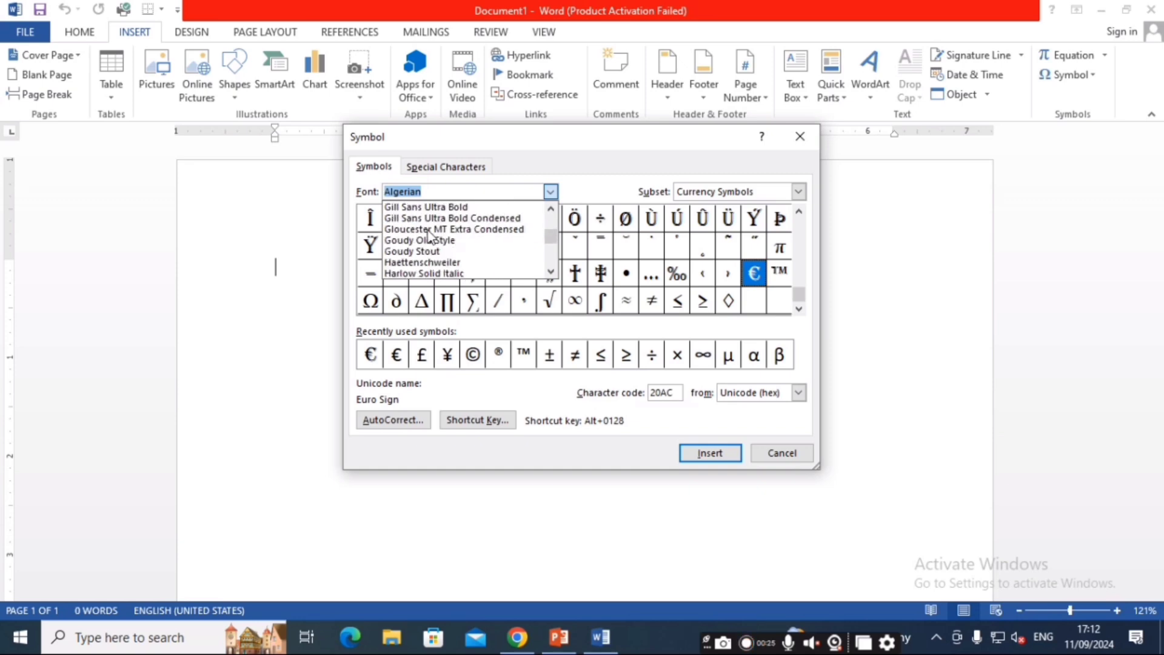
pyautogui.scroll(-20, 428, 233)
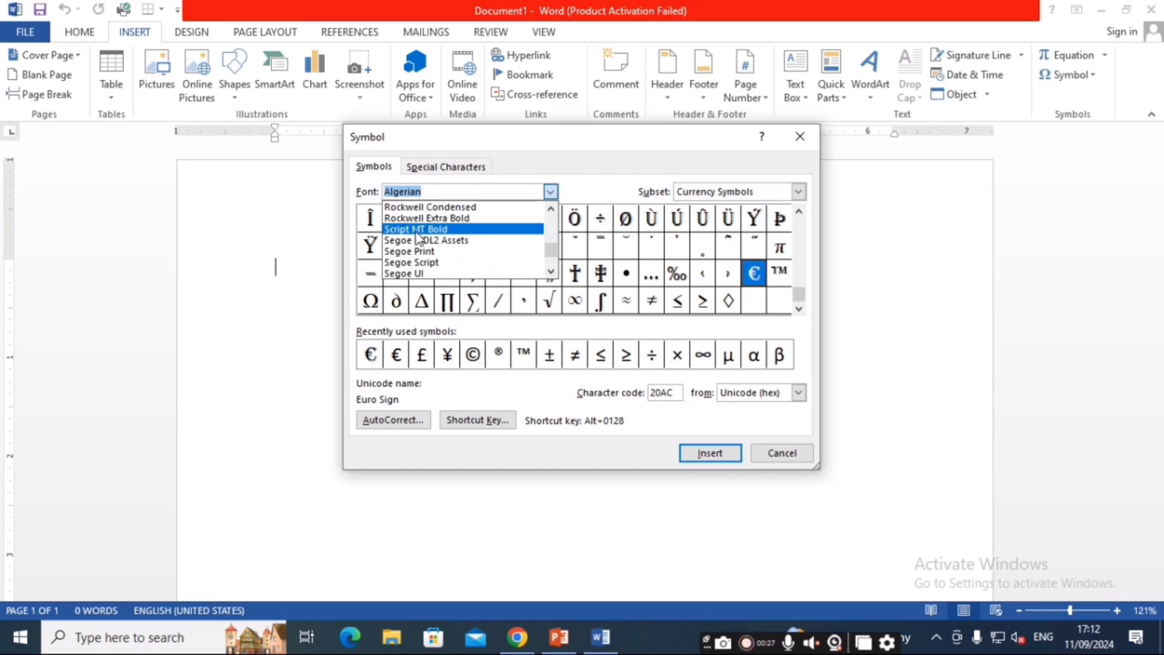
pyautogui.scroll(-20, 416, 236)
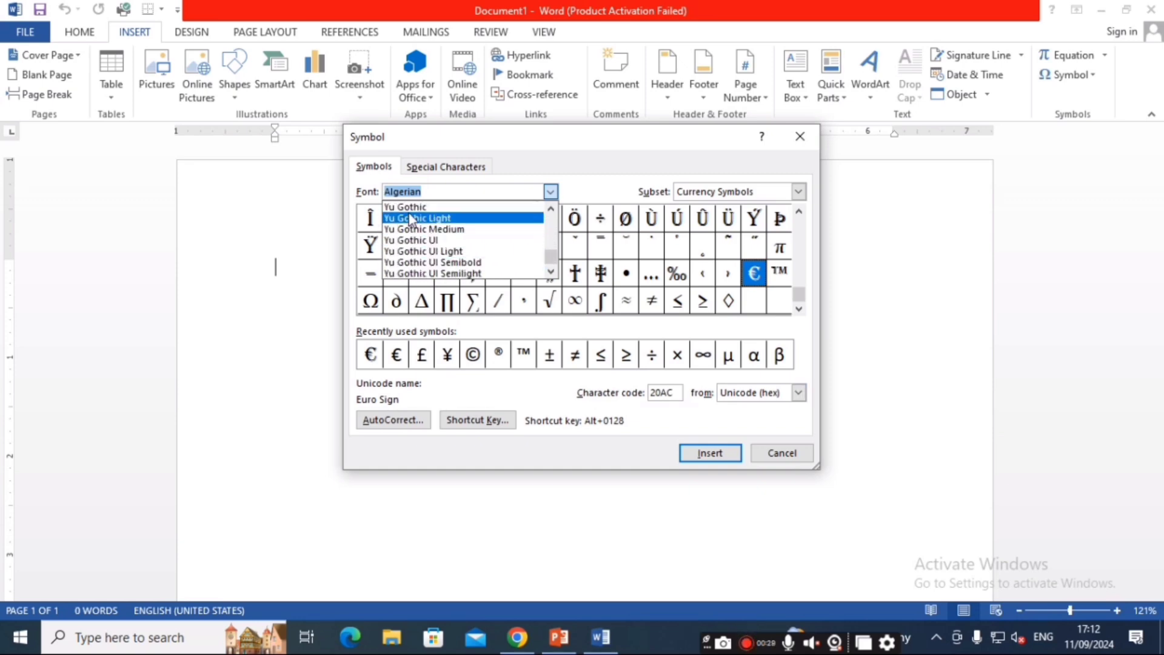
pyautogui.scroll(3, 411, 237)
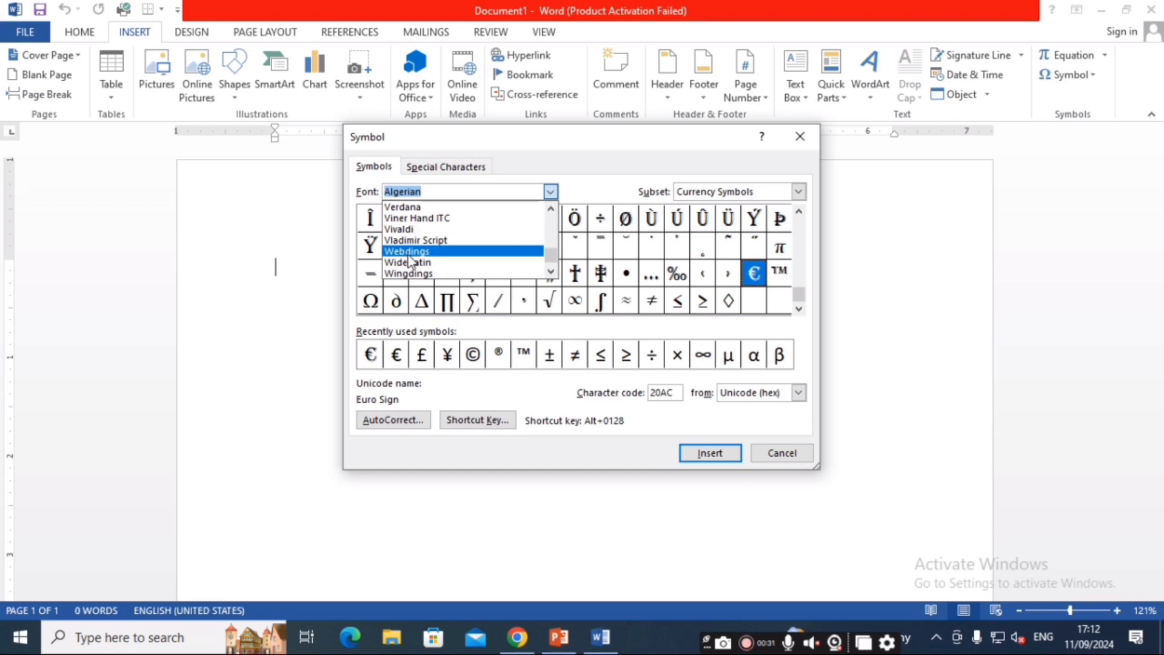
pyautogui.click(411, 254)
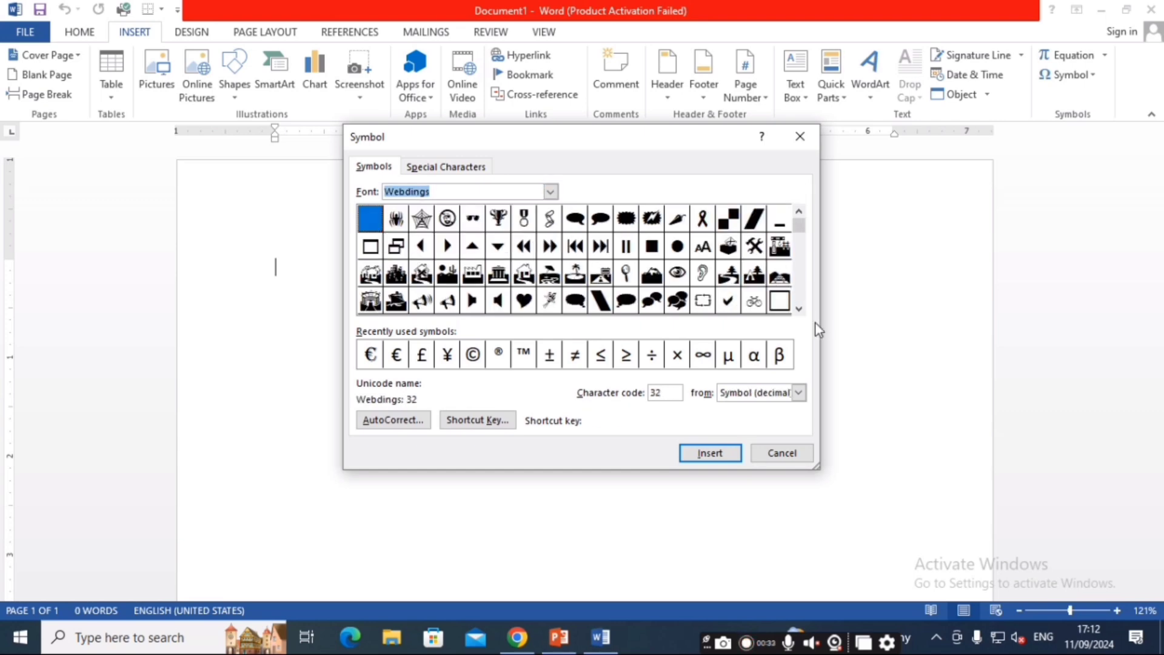
pyautogui.scroll(-4, 802, 310)
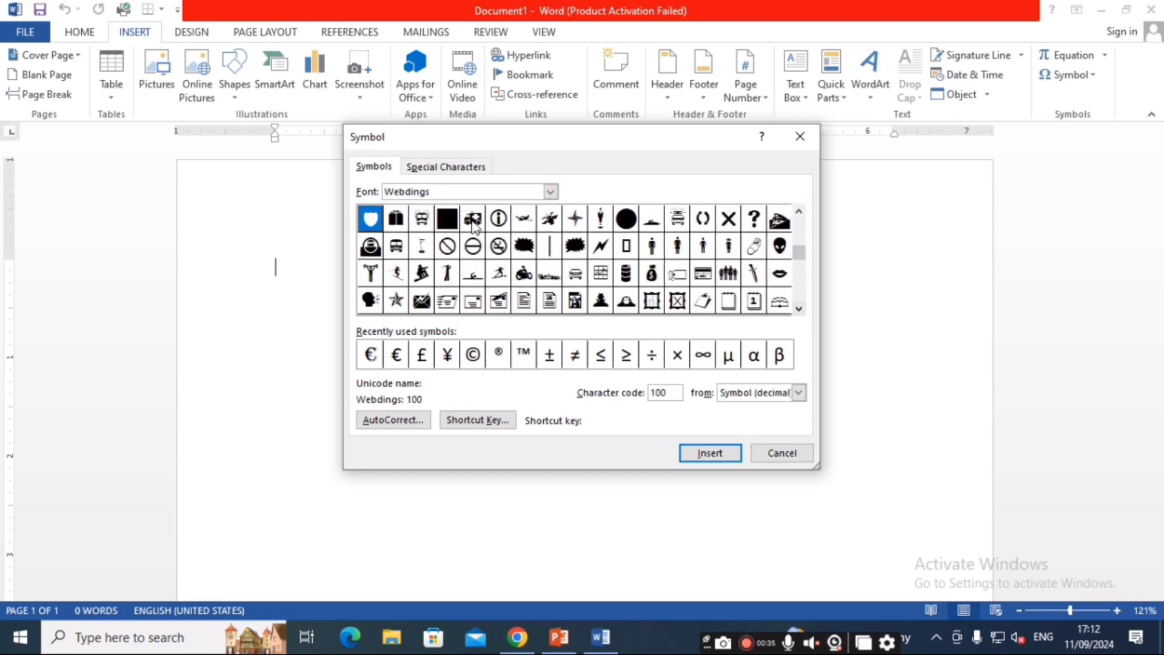
# Step: Switch the symbol font to Wingdings 2 and insert the heavy asterisk with character code 228
pyautogui.click(550, 192)
pyautogui.scroll(-2, 438, 273)
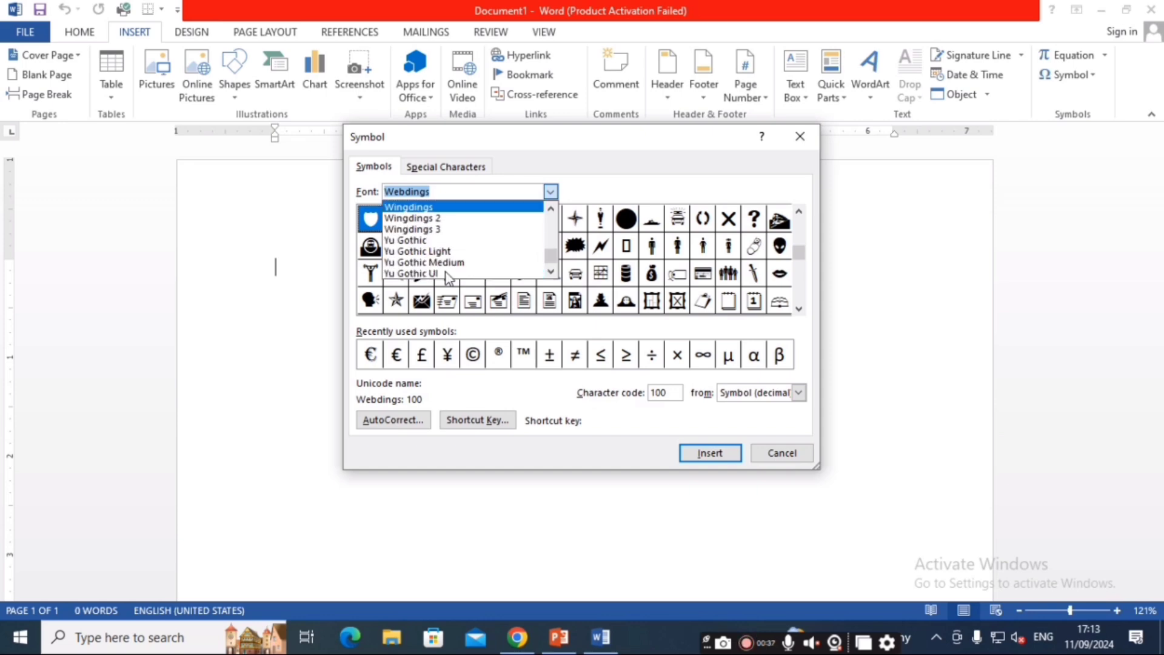
pyautogui.click(411, 220)
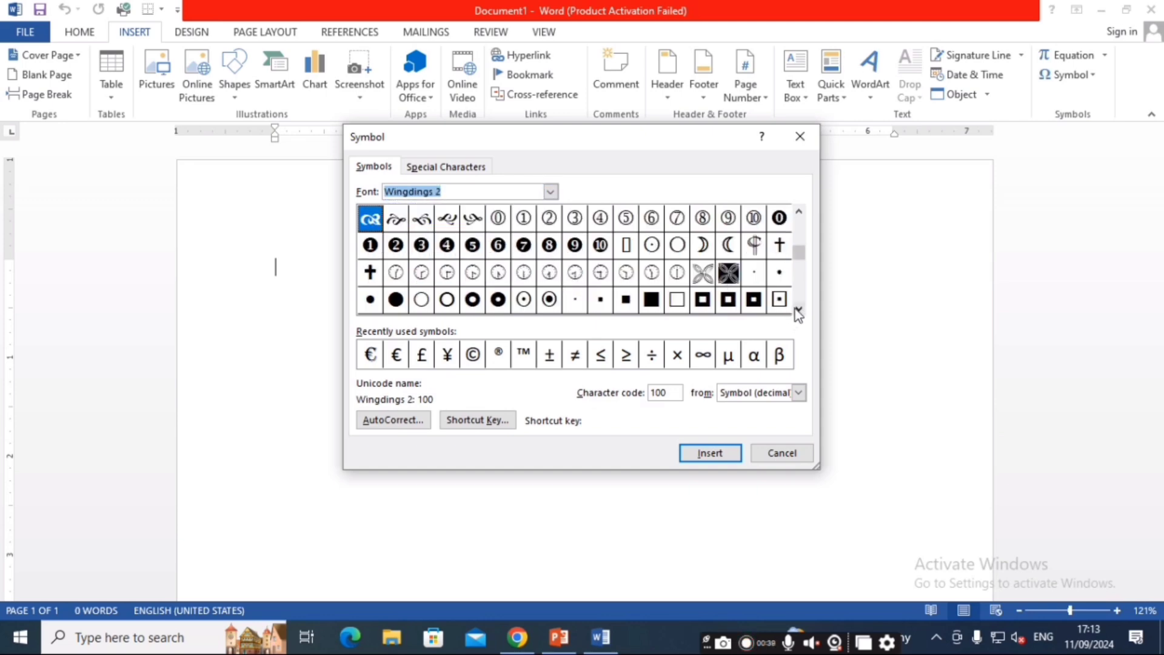
pyautogui.scroll(-6, 798, 308)
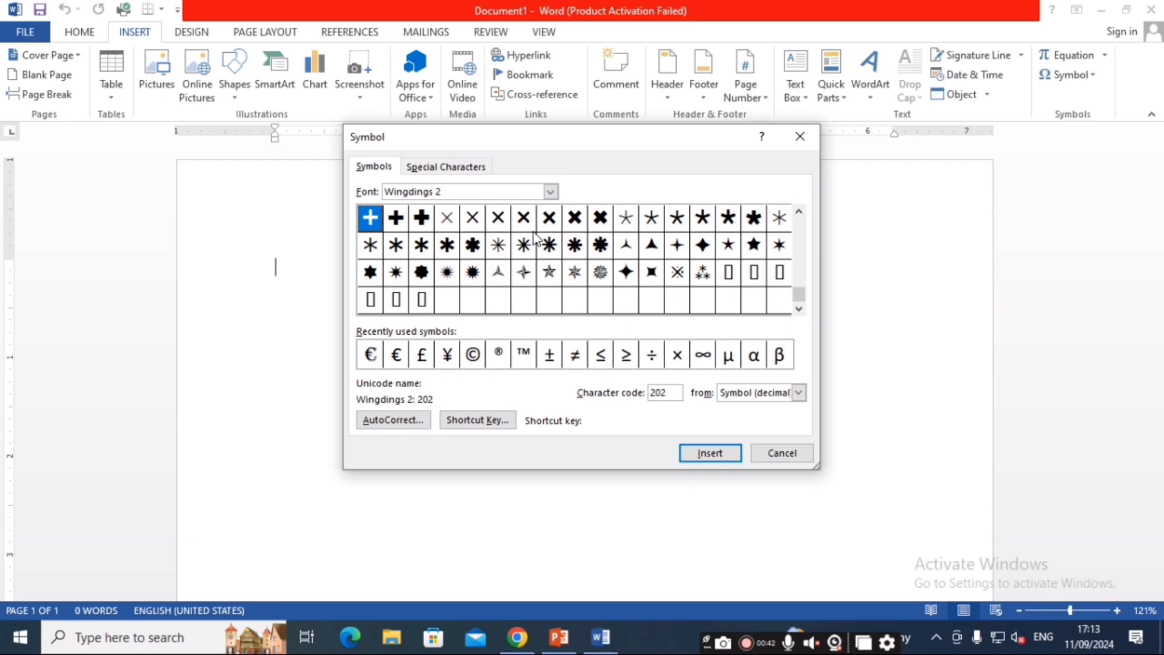
pyautogui.click(597, 248)
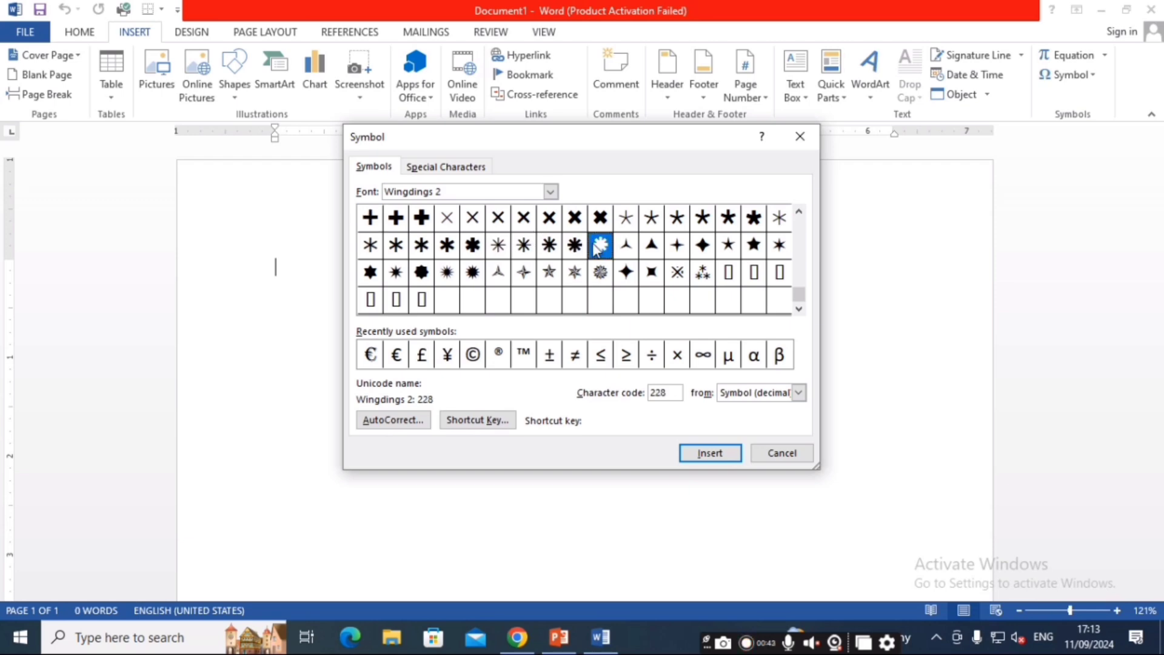
pyautogui.click(716, 454)
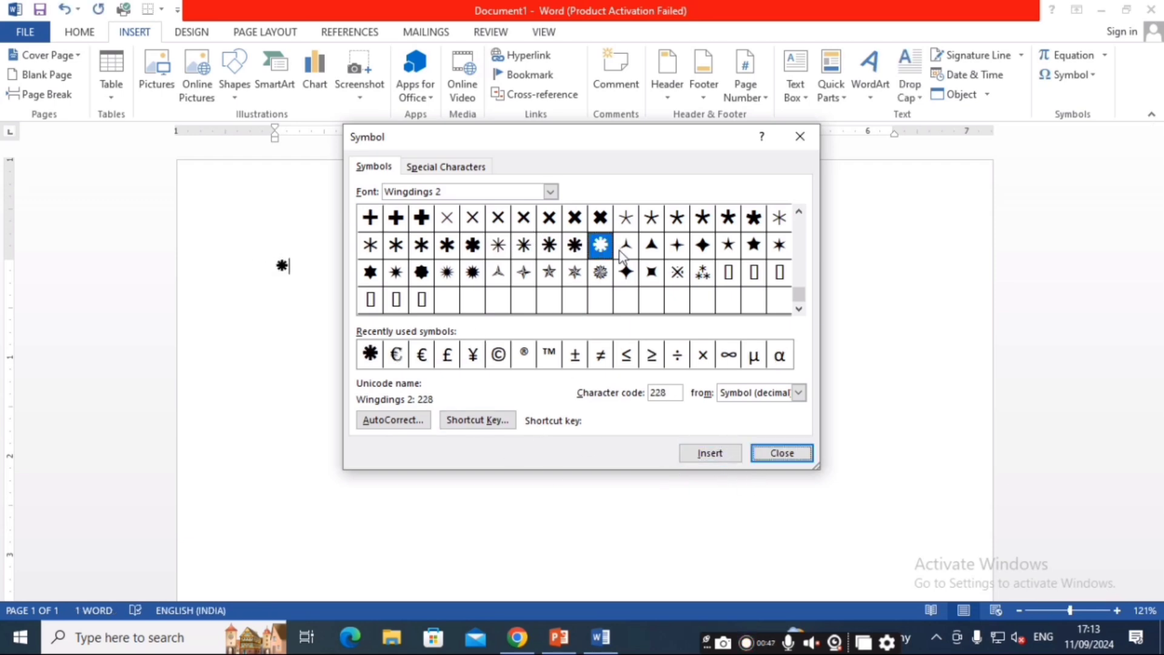
# Step: Insert the Wingdings 2 four-pointed star (code 247) and the three-asterisk cluster (code 249)
pyautogui.click(639, 268)
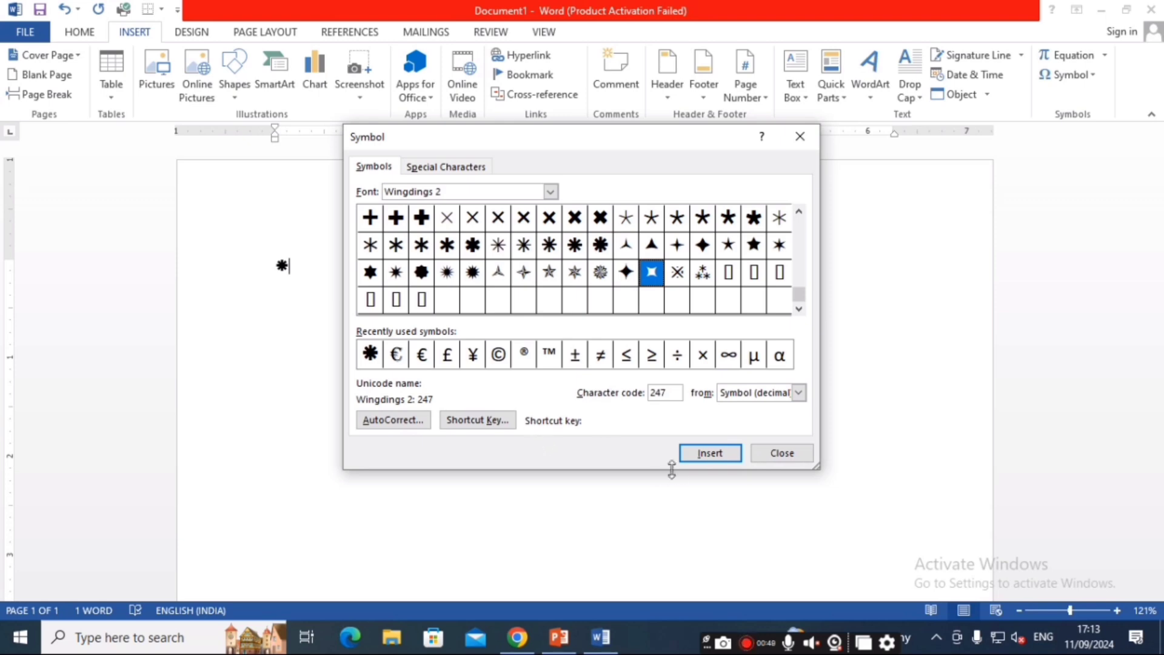
pyautogui.click(709, 452)
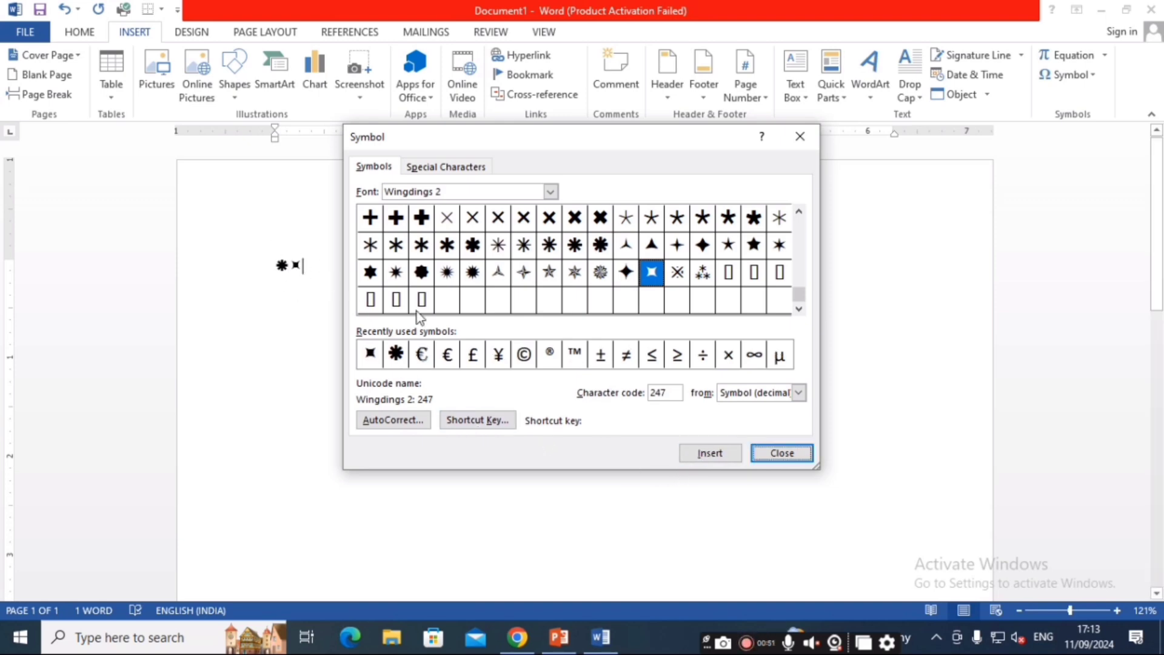
pyautogui.click(702, 273)
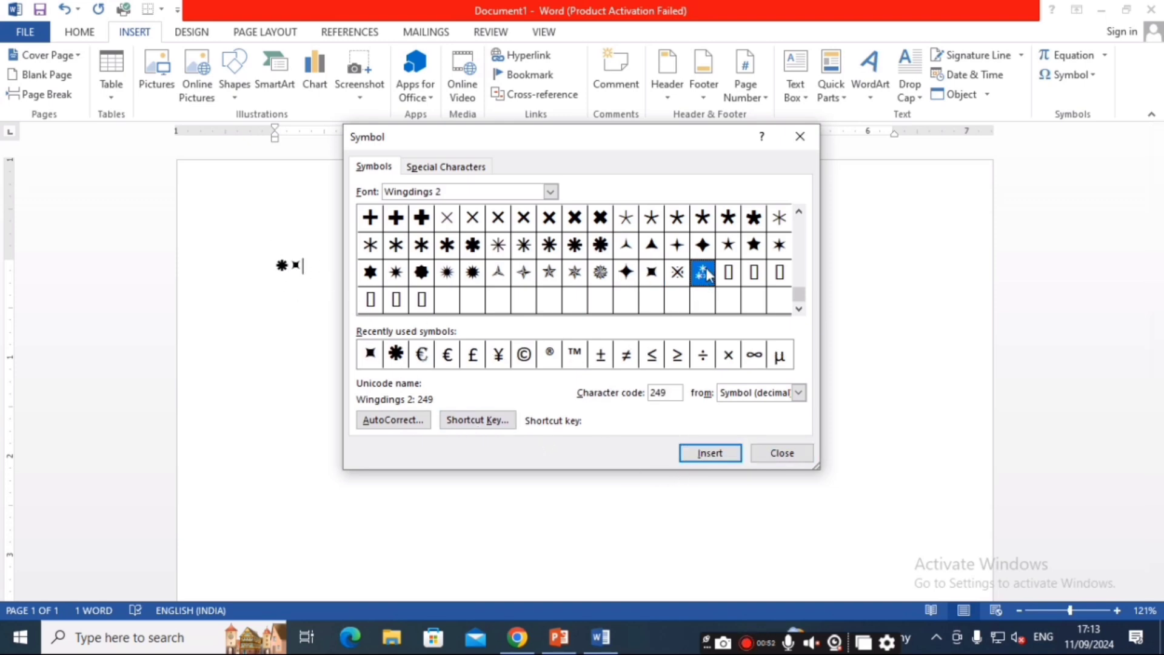
pyautogui.click(711, 459)
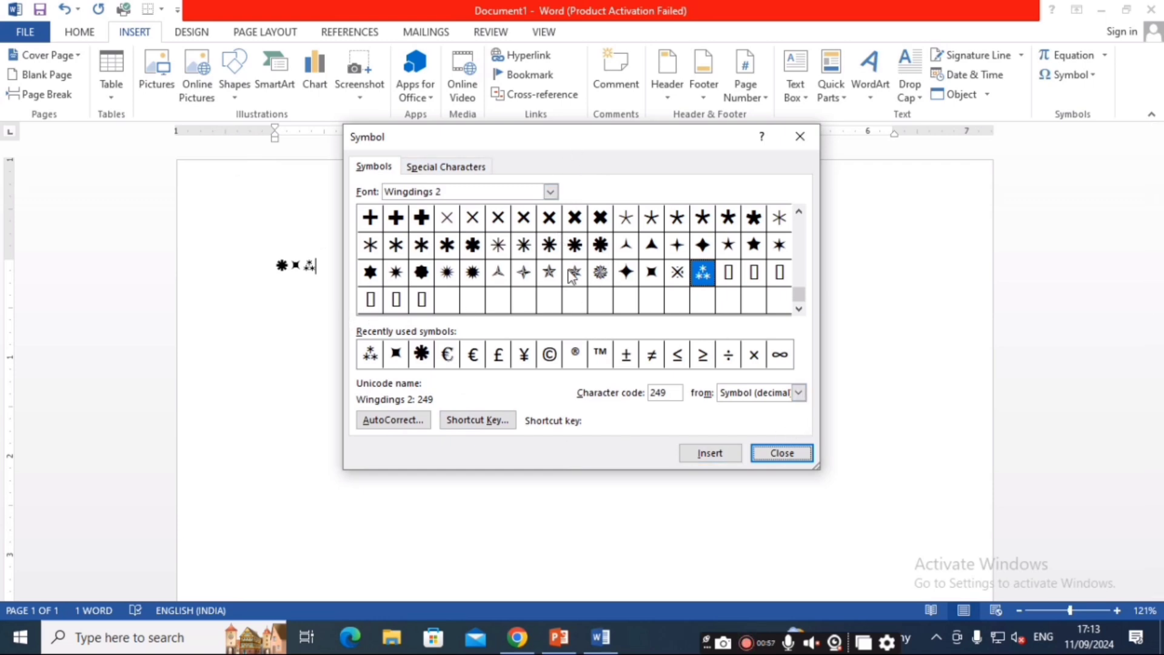
# Step: Insert the Wingdings 2 heavy asterisk (code 228) two more times and move the Symbol dialog clear of the text
pyautogui.click(602, 244)
pyautogui.click(691, 451)
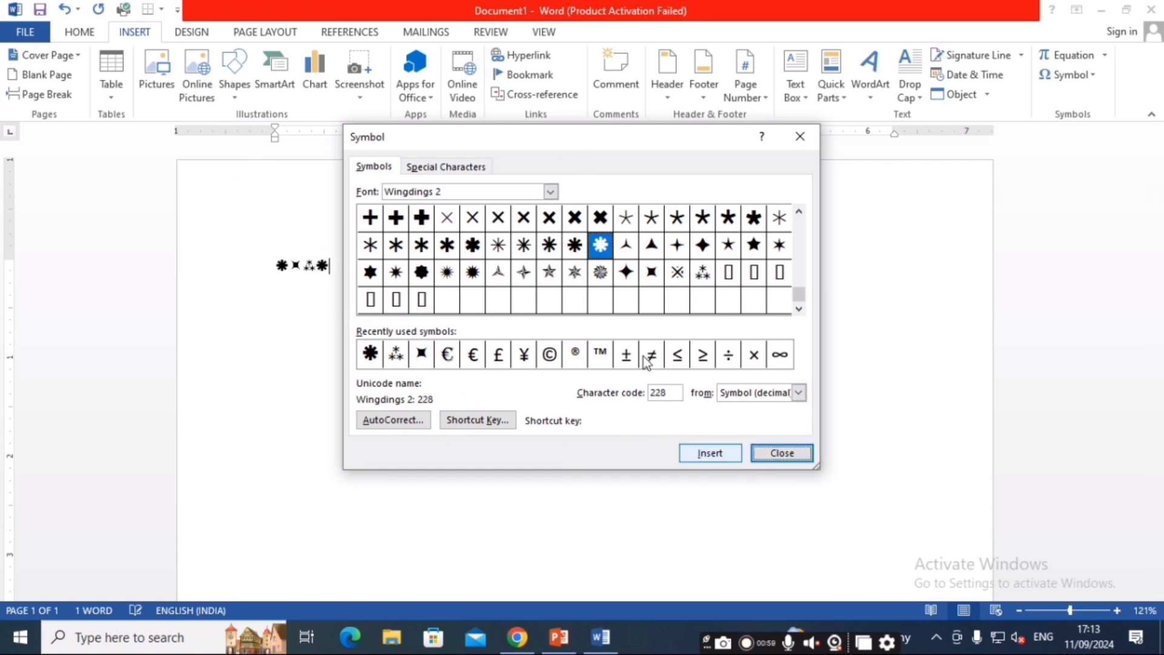
pyautogui.click(699, 449)
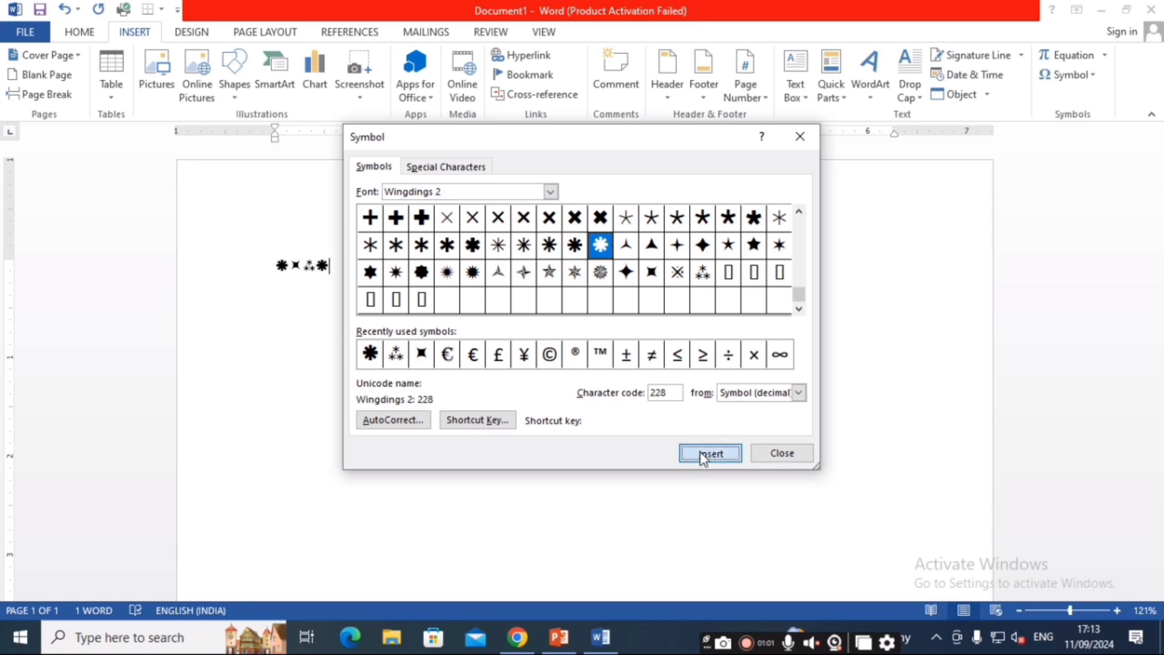
pyautogui.moveTo(557, 166); pyautogui.dragTo(634, 183)
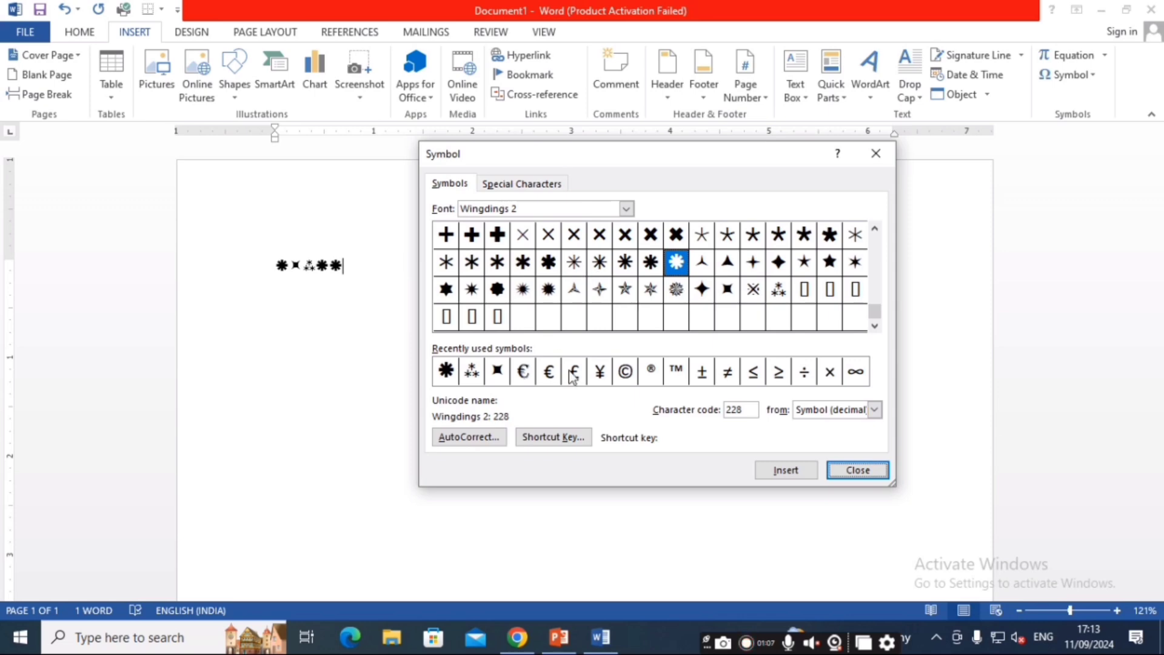
# Step: Assign F5 as the shortcut key for the Wingdings 2 asterisk with code 223, and close both dialogs
pyautogui.click(548, 262)
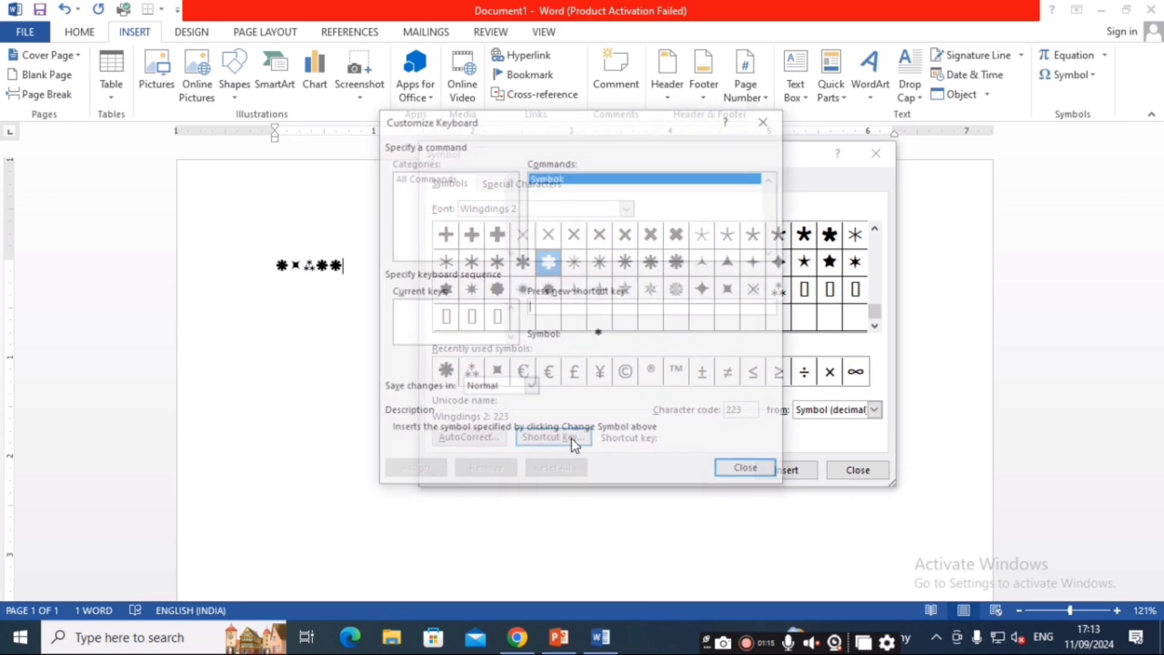
pyautogui.click(573, 438)
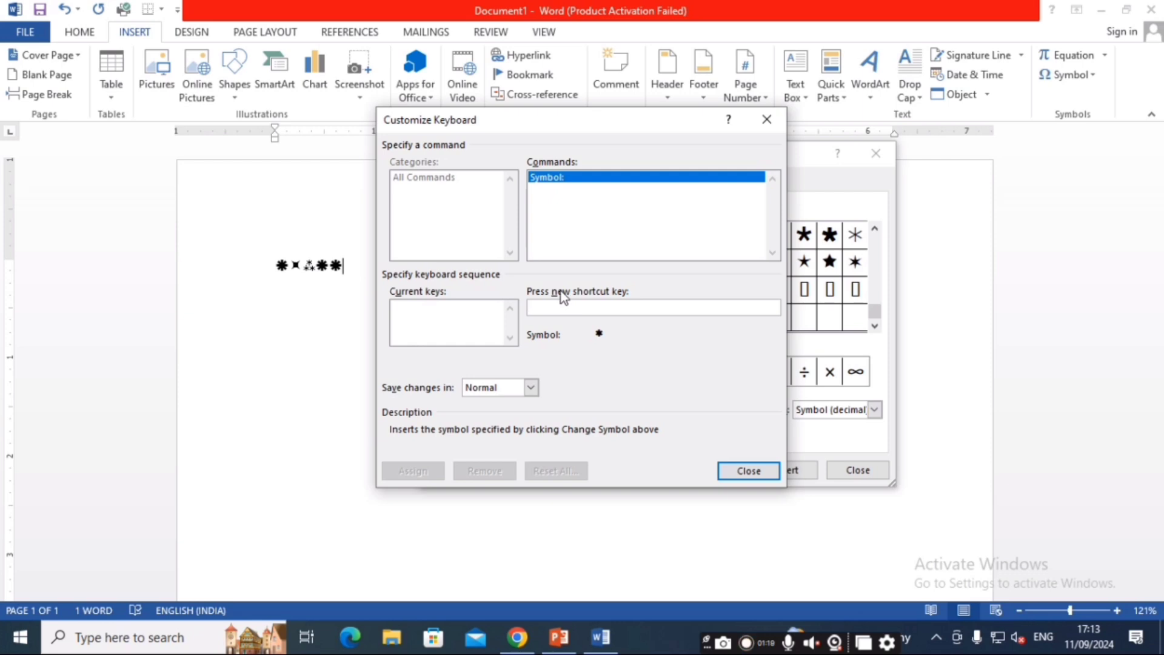
pyautogui.press('F4')
pyautogui.press('BackSpace')
pyautogui.press('F5')
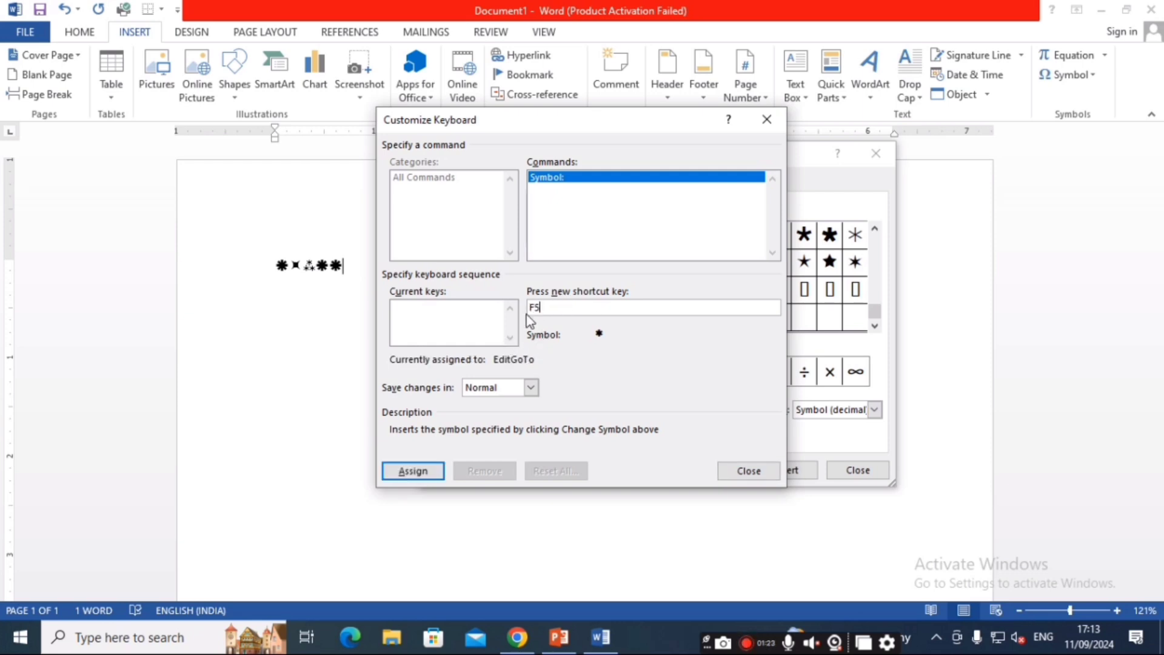
pyautogui.click(414, 471)
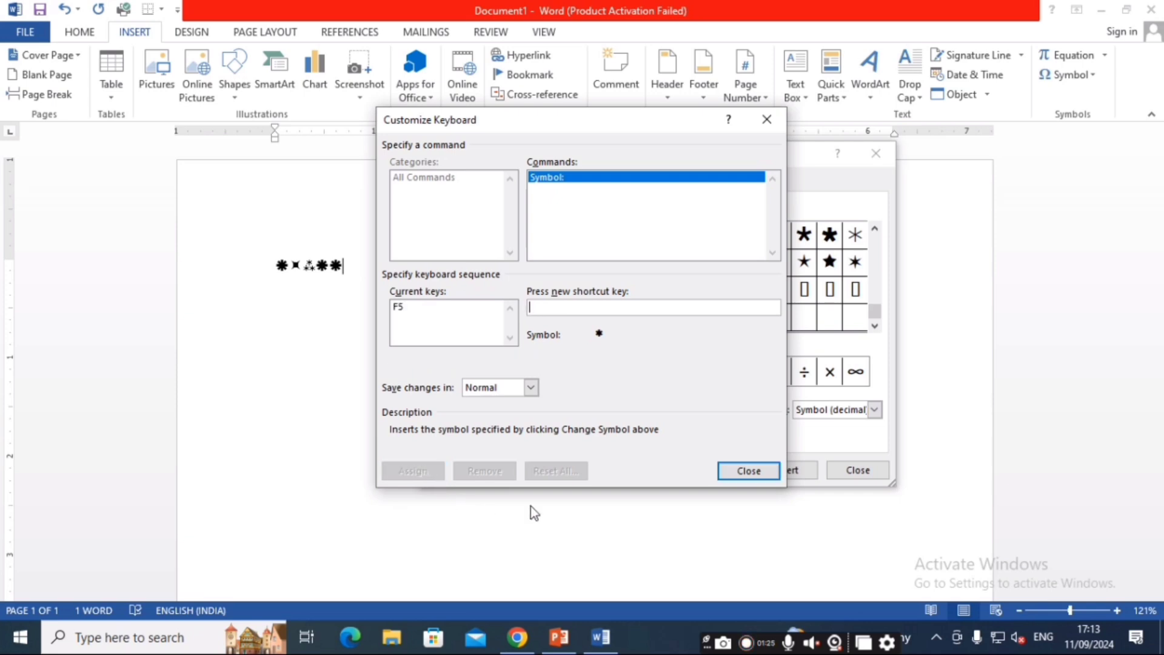
pyautogui.click(747, 472)
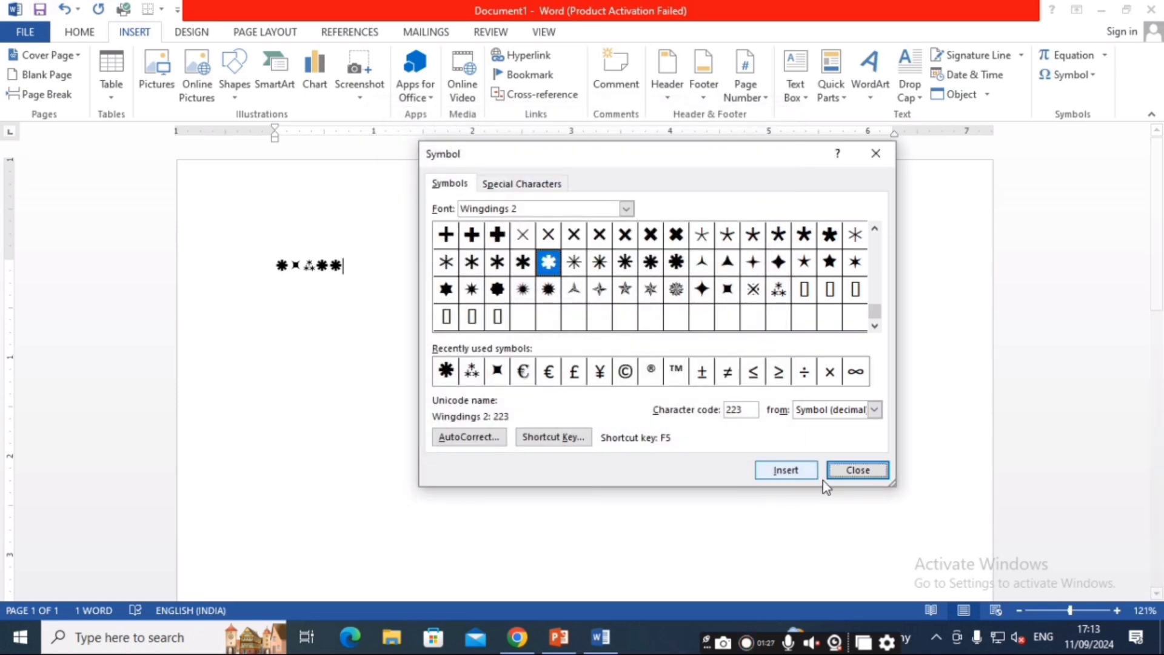
pyautogui.click(842, 471)
# Step: Delete all inserted symbols and enter a long row of asterisks using the assigned F5 shortcut
pyautogui.hotkey('ctrl', 'a')
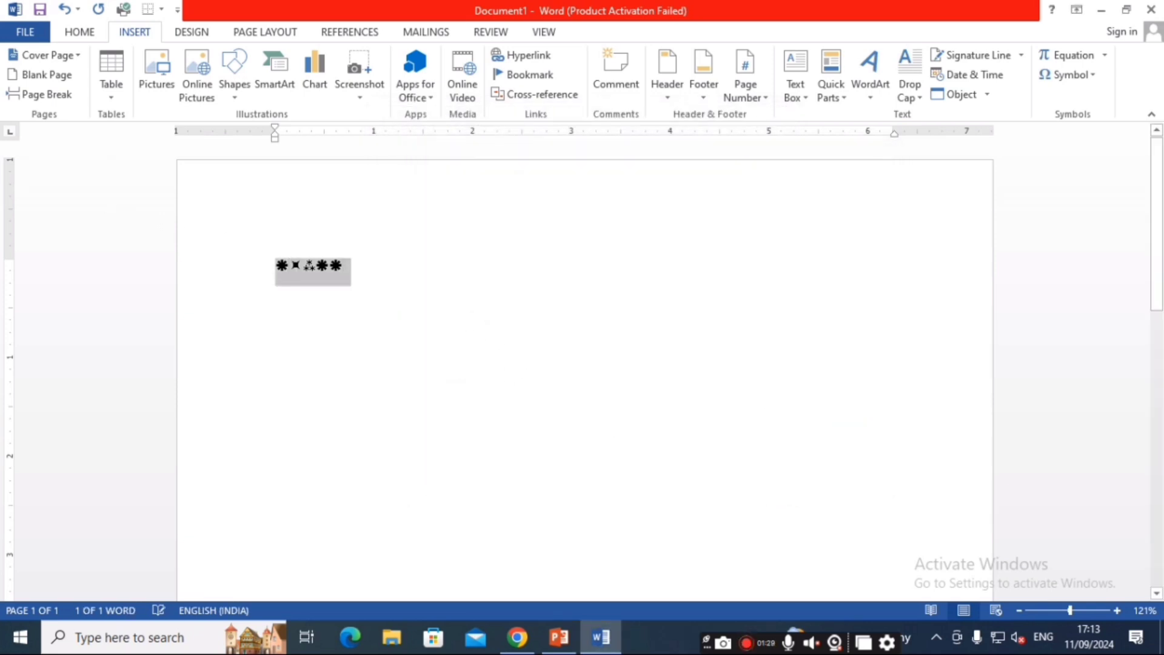
pyautogui.press('Delete')
pyautogui.press('F5')
pyautogui.press('F5')
pyautogui.press('F5')
pyautogui.press('F5')
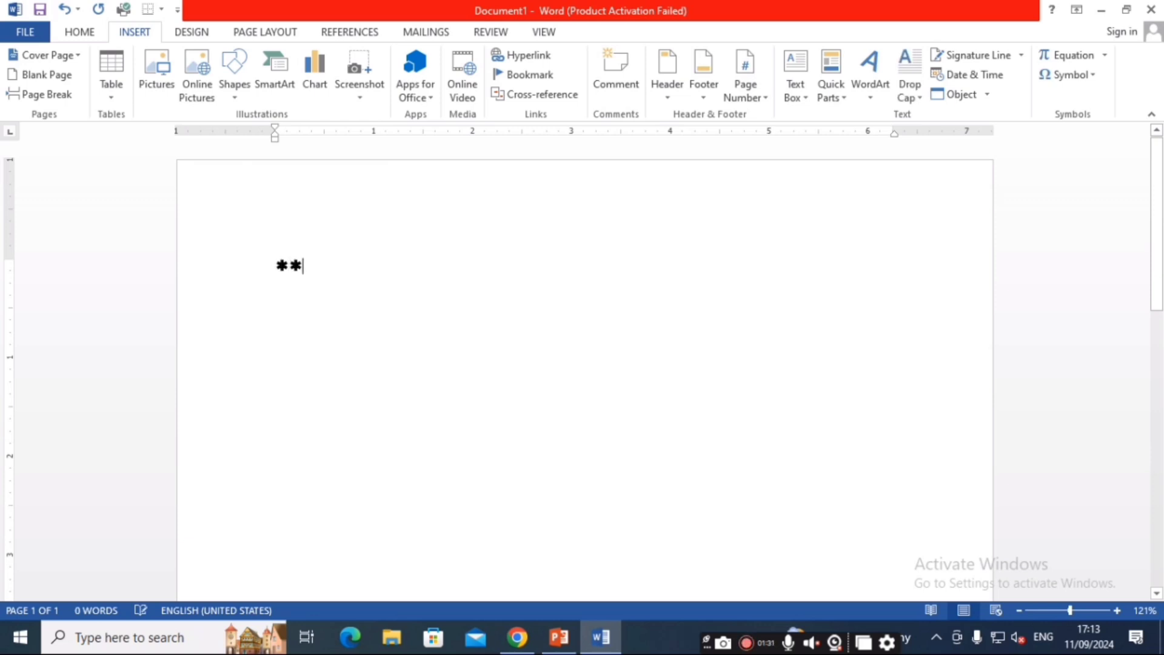
pyautogui.press('F5')
pyautogui.press('F5')
pyautogui.press('F5')
pyautogui.press('F5')
pyautogui.press('F5')
pyautogui.press('F5')
pyautogui.press('F5')
pyautogui.press('F5')
pyautogui.press('F5')
pyautogui.press('F5')
pyautogui.press('F5')
pyautogui.press('F5')
pyautogui.press('F5')
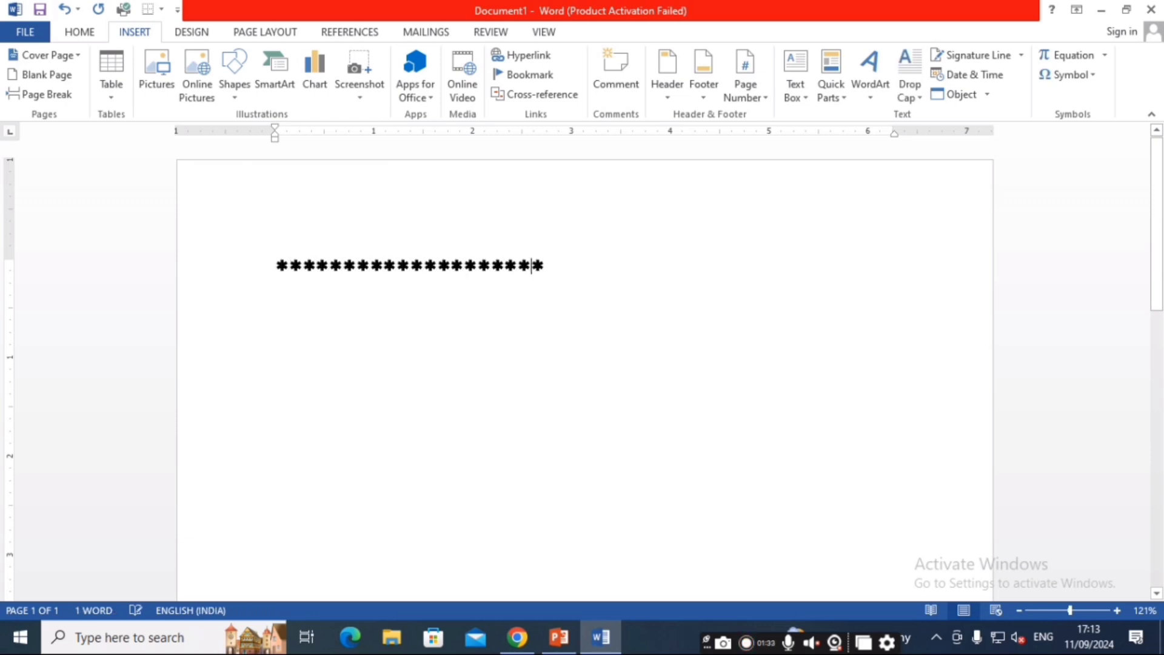
pyautogui.press('F5')
pyautogui.press('F5')
pyautogui.press('F5')
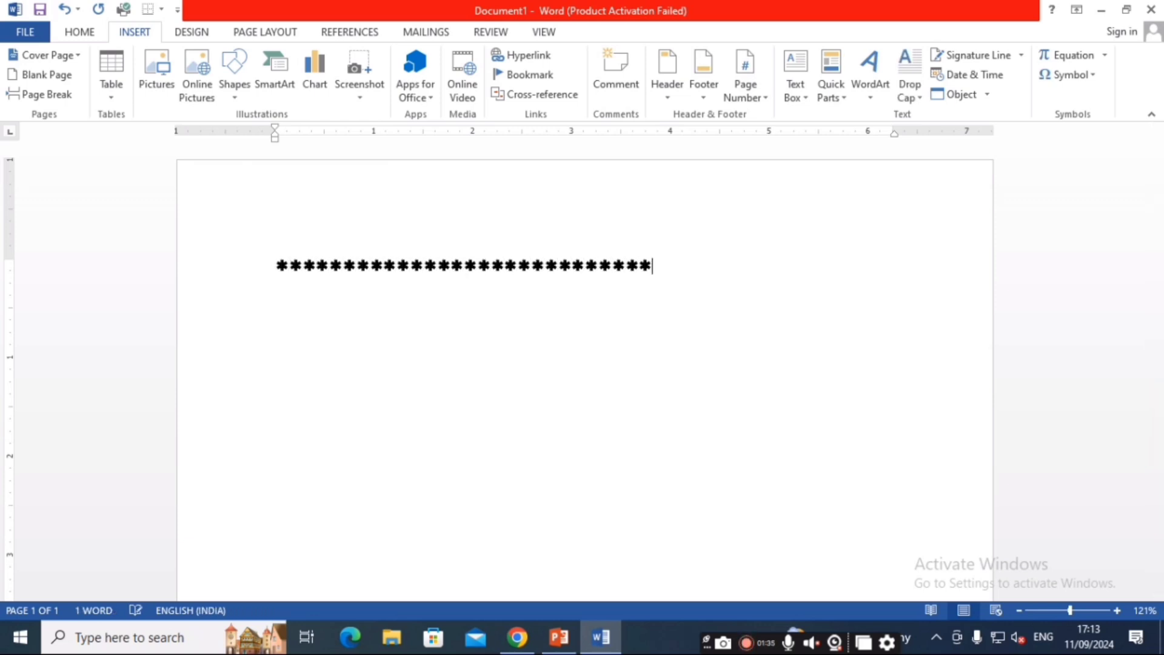
# Step: Extend the asterisk row across the page with the assigned F5 shortcut and start a new line below it
pyautogui.press('F5')
pyautogui.press('F5')
pyautogui.press('F5')
pyautogui.press('F5')
pyautogui.press('F5')
pyautogui.press('F5')
pyautogui.press('F5')
pyautogui.press('F5')
pyautogui.press('F5')
pyautogui.press('F5')
pyautogui.press('F5')
pyautogui.press('F5')
pyautogui.press('F5')
pyautogui.press('Return')
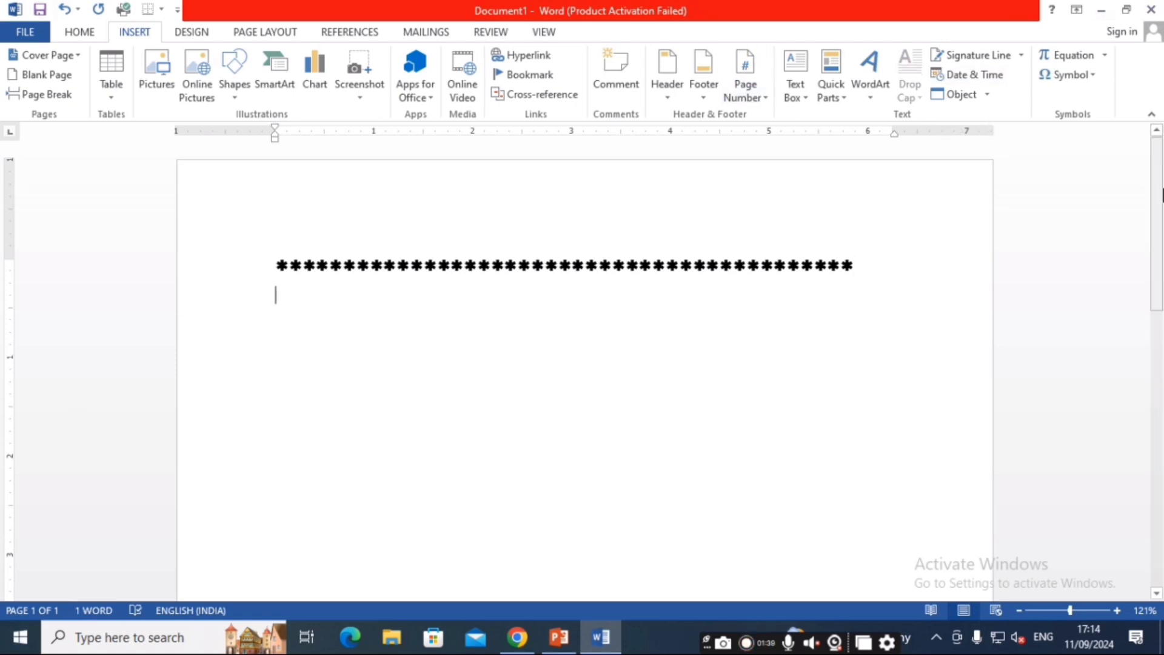
# Step: Open the full Symbol dialog and switch its font to Webdings
pyautogui.click(1090, 74)
pyautogui.click(1085, 202)
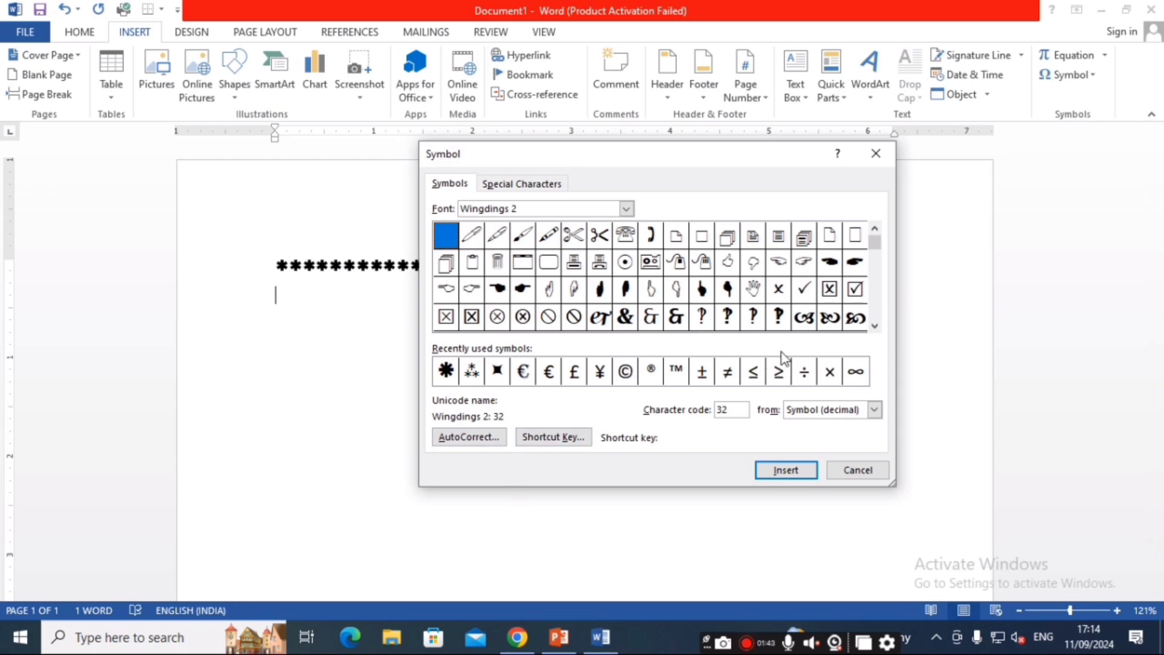
pyautogui.click(626, 209)
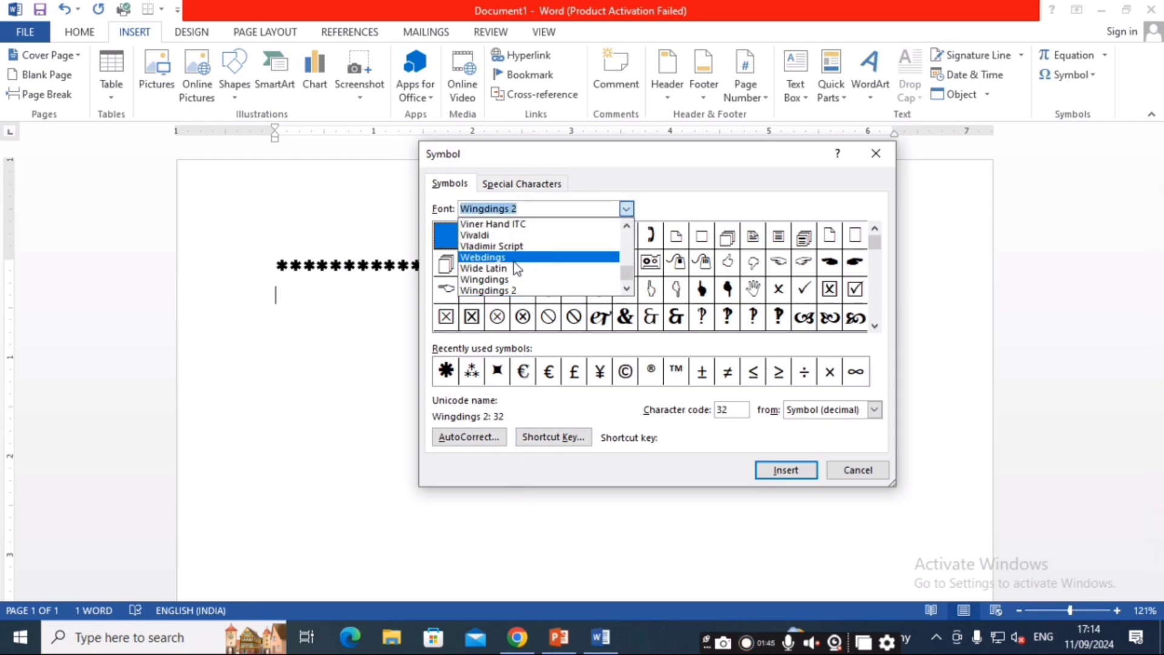
pyautogui.click(485, 259)
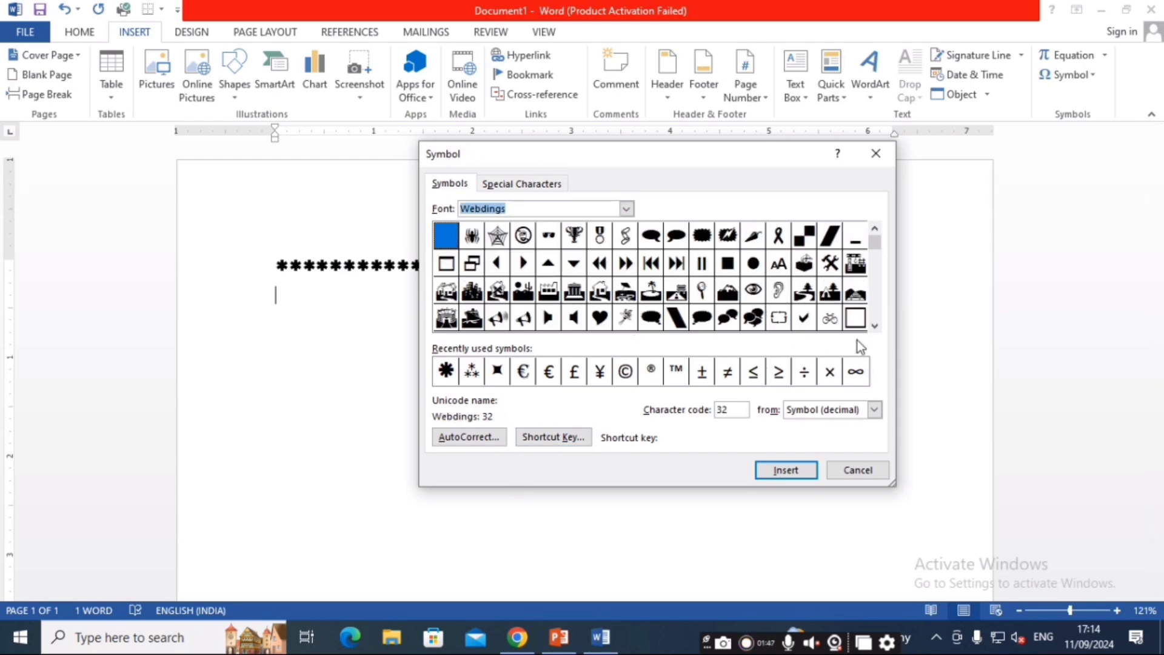
# Step: Assign F4 as the shortcut key for the Webdings airplane symbol (code 241) and close both dialogs
pyautogui.click(874, 327)
pyautogui.click(874, 327)
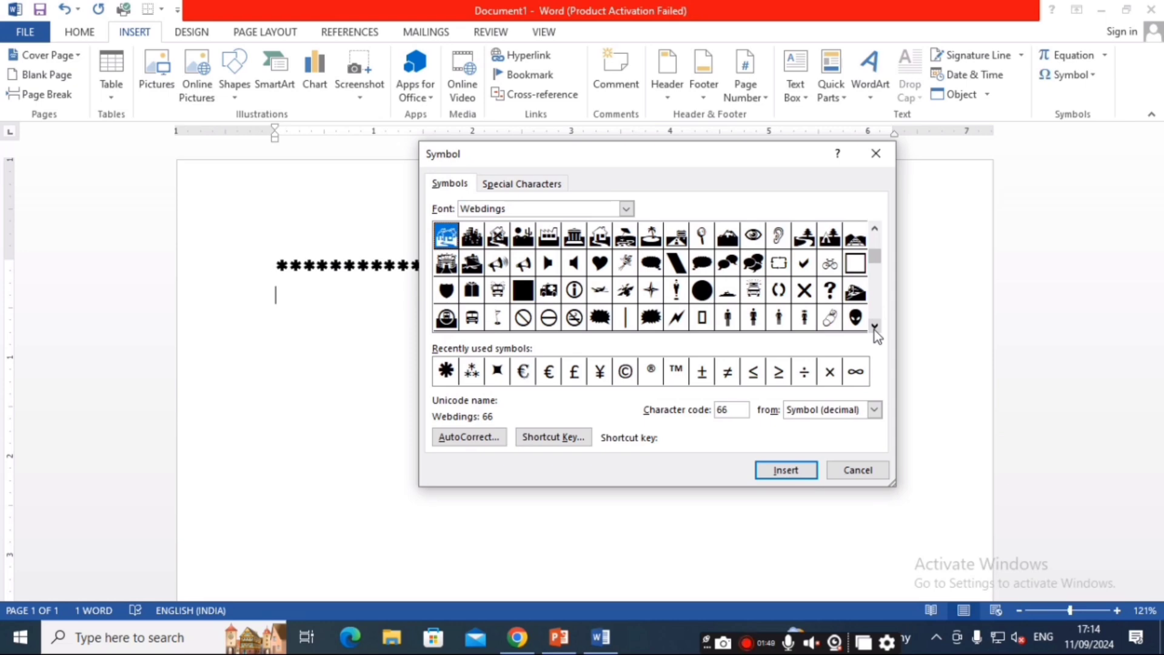
pyautogui.click(874, 328)
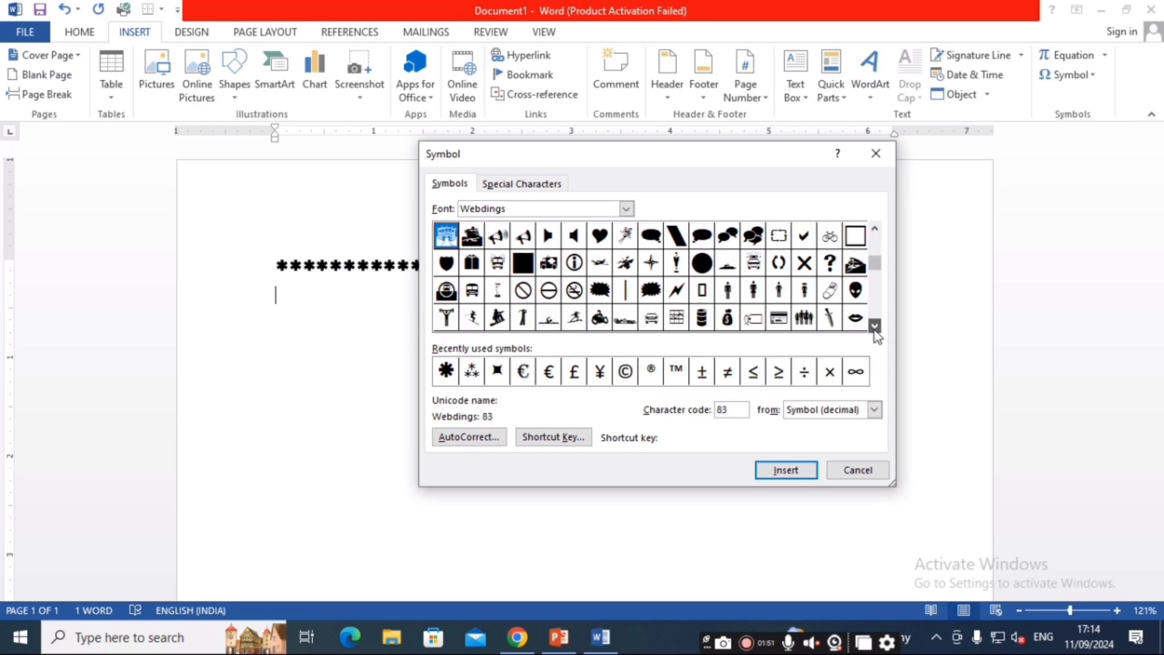
pyautogui.click(874, 327)
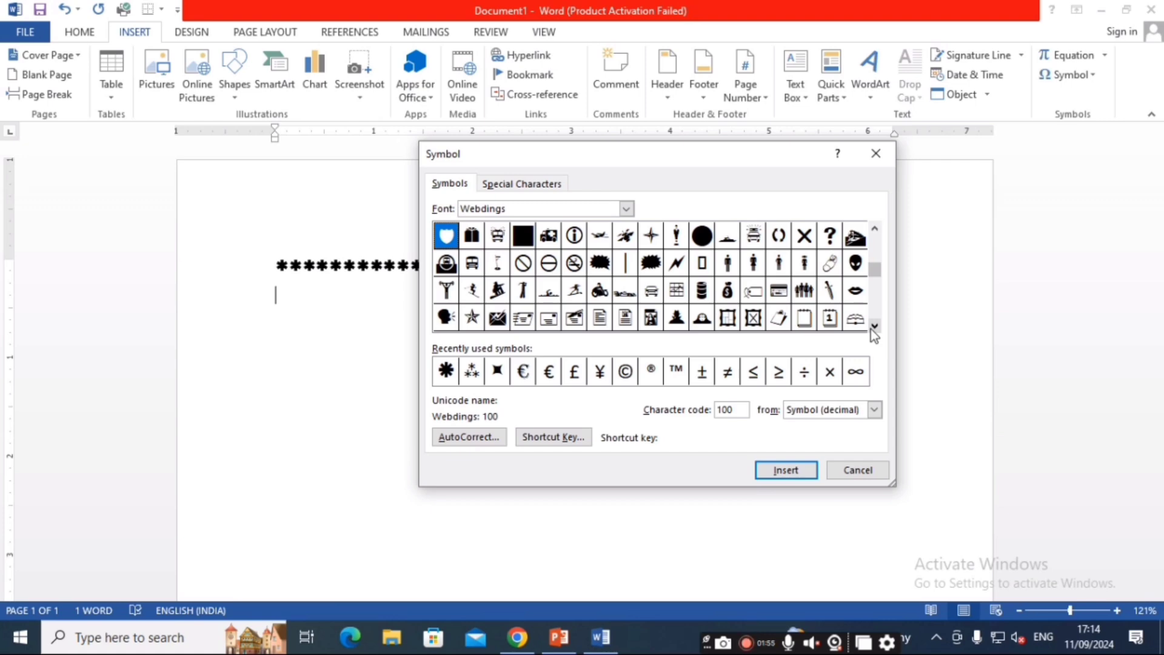
pyautogui.click(874, 328)
pyautogui.click(873, 327)
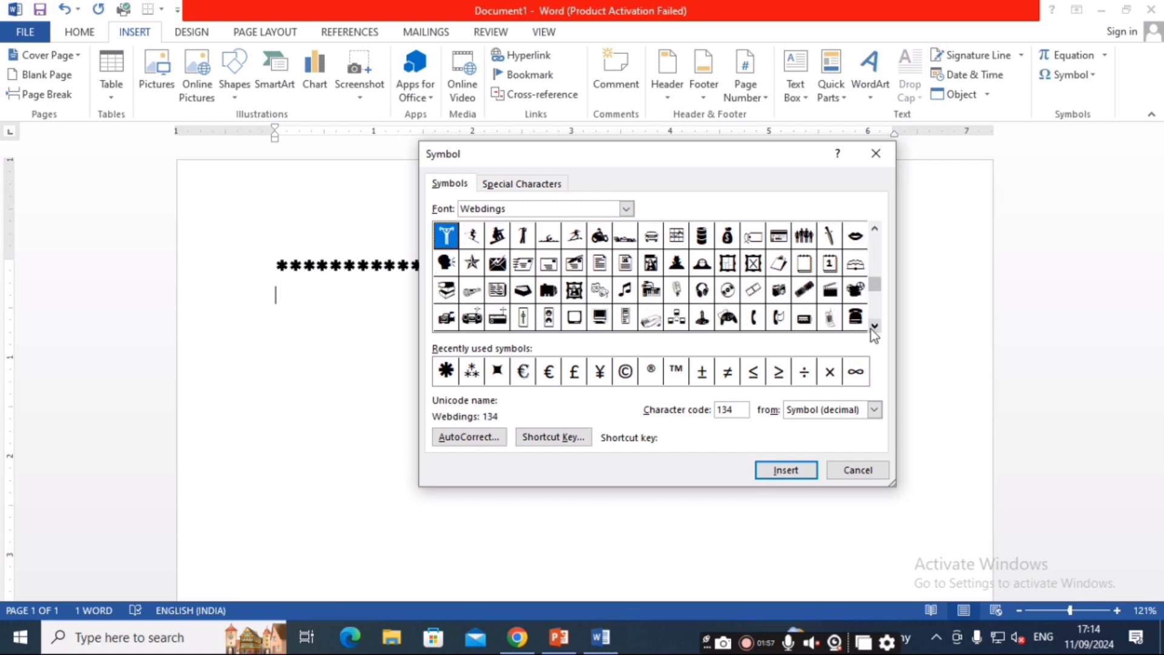
pyautogui.click(873, 328)
pyautogui.click(873, 328)
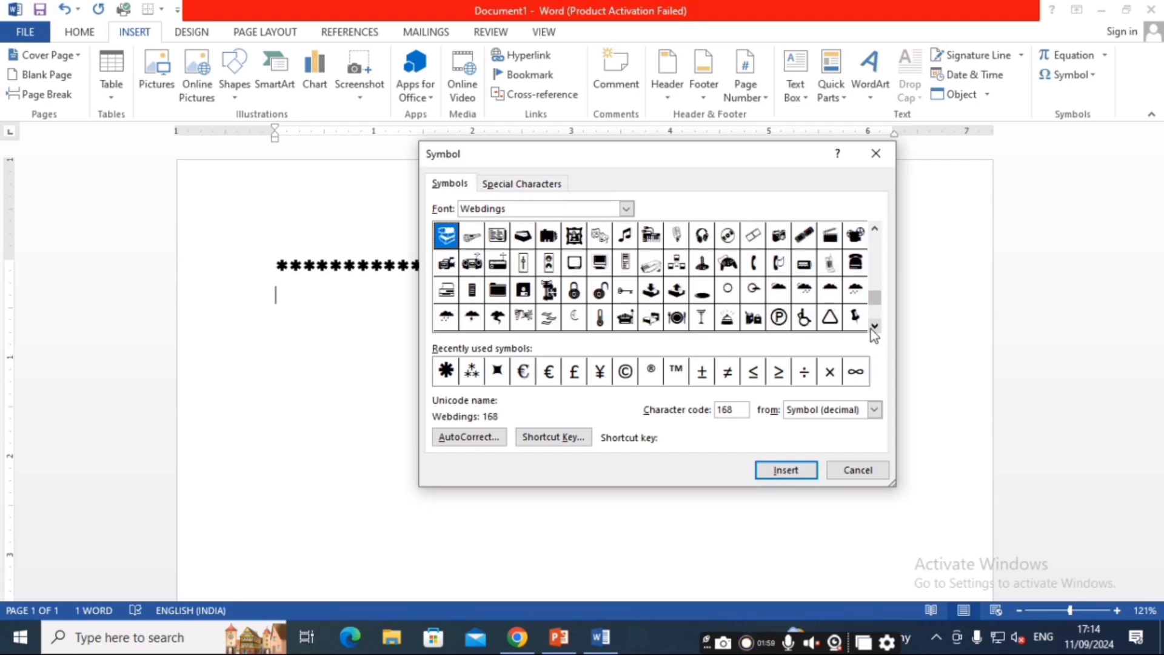
pyautogui.click(873, 328)
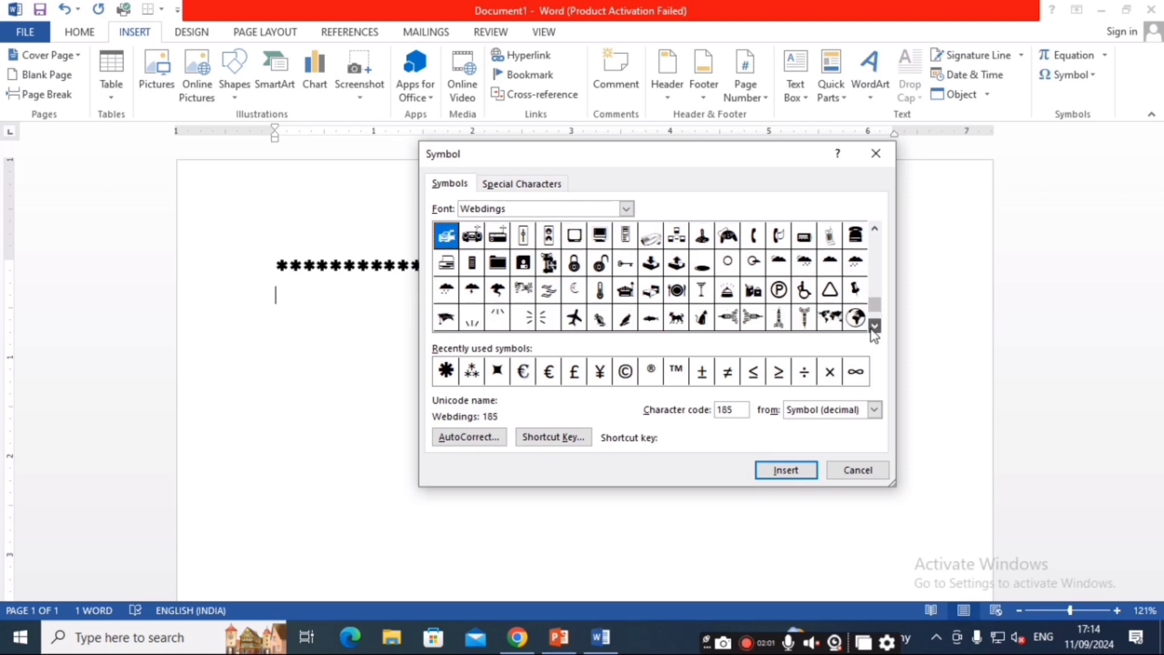
pyautogui.click(874, 327)
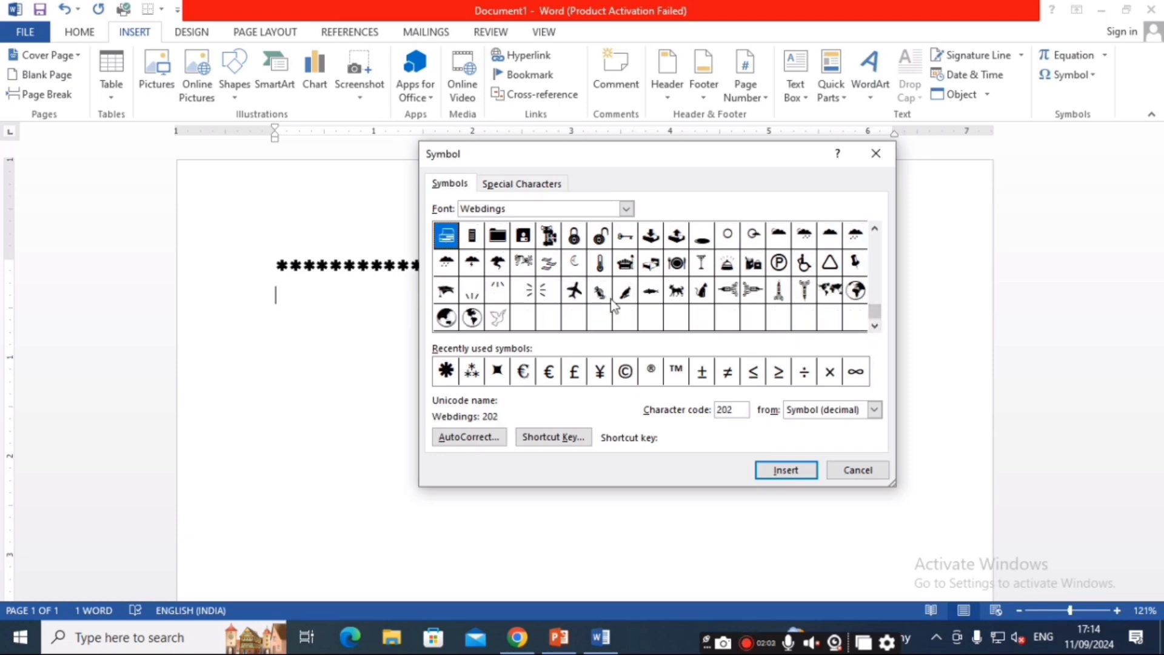
pyautogui.click(574, 291)
pyautogui.click(553, 436)
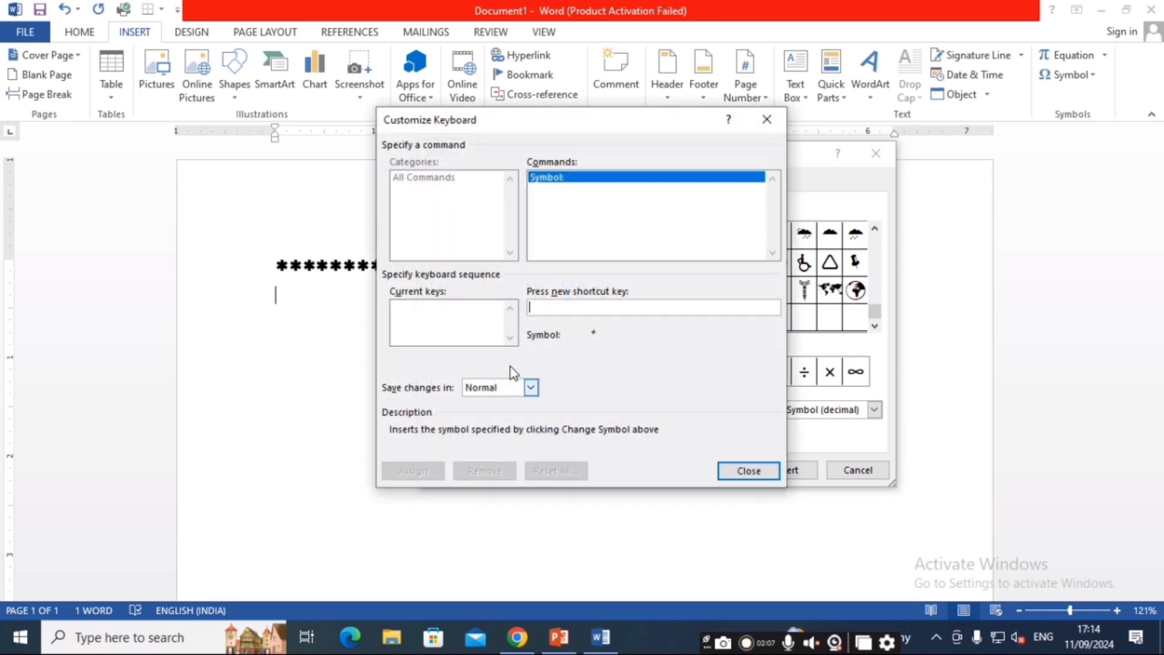
pyautogui.press('F4')
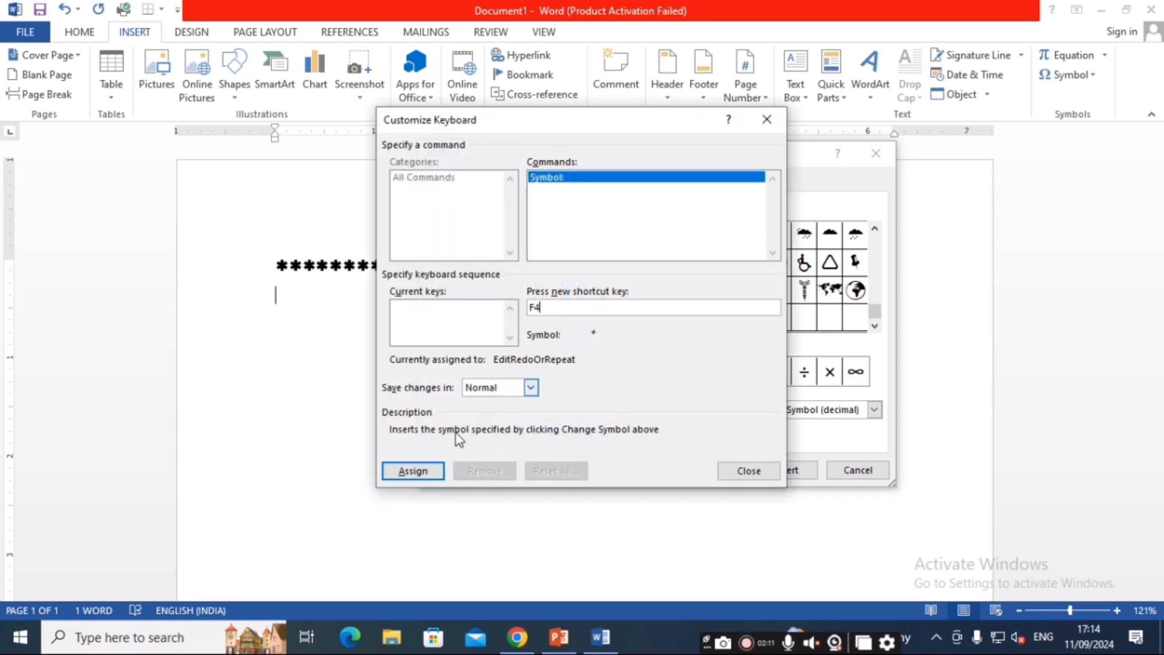
pyautogui.click(412, 470)
pyautogui.click(749, 470)
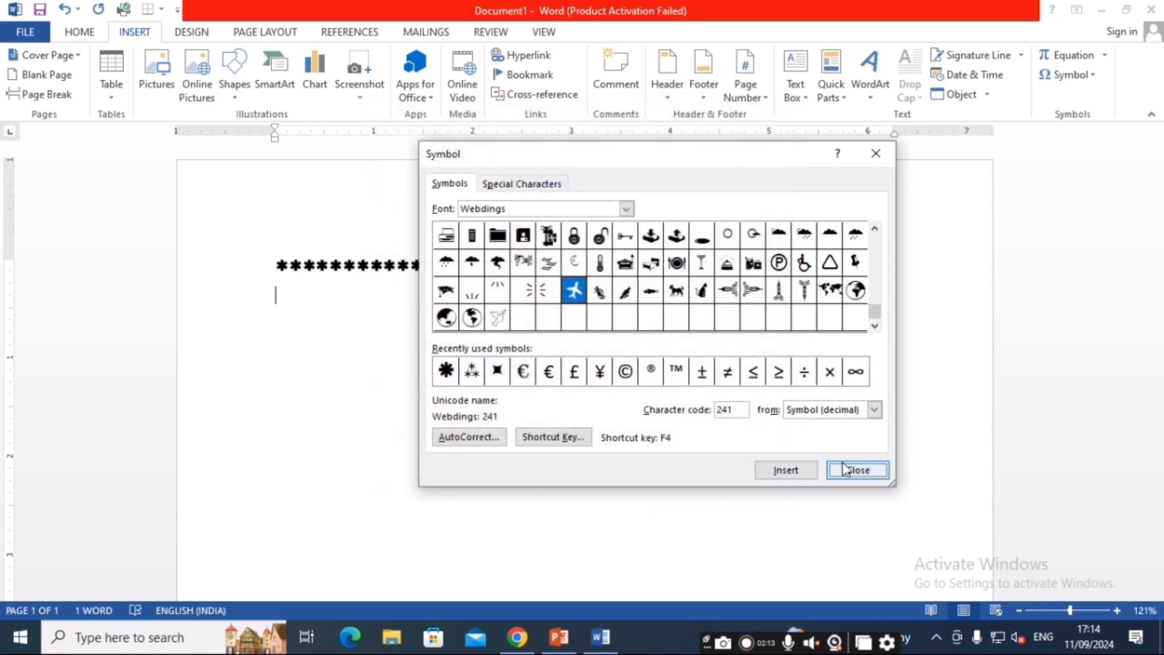
pyautogui.click(856, 470)
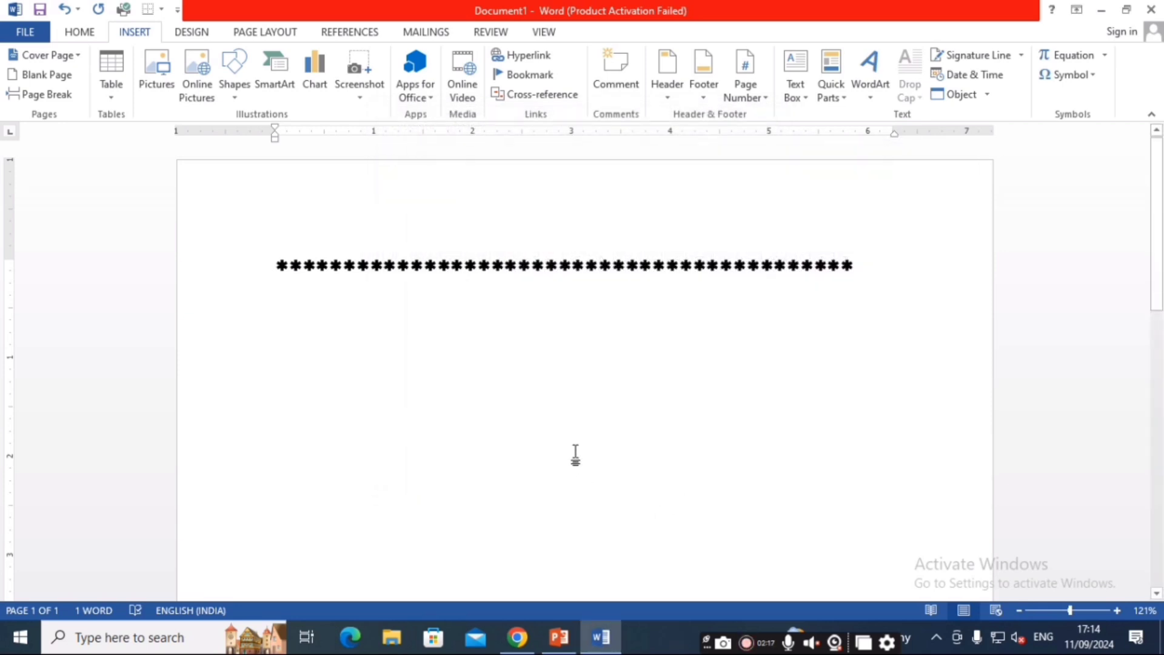
# Step: Fill the line below the asterisks with a row of 16 airplanes using the assigned F4 shortcut, and add two line breaks
pyautogui.press('F4')
pyautogui.press('F4')
pyautogui.press('F4')
pyautogui.press('F4')
pyautogui.press('F4')
pyautogui.press('F4')
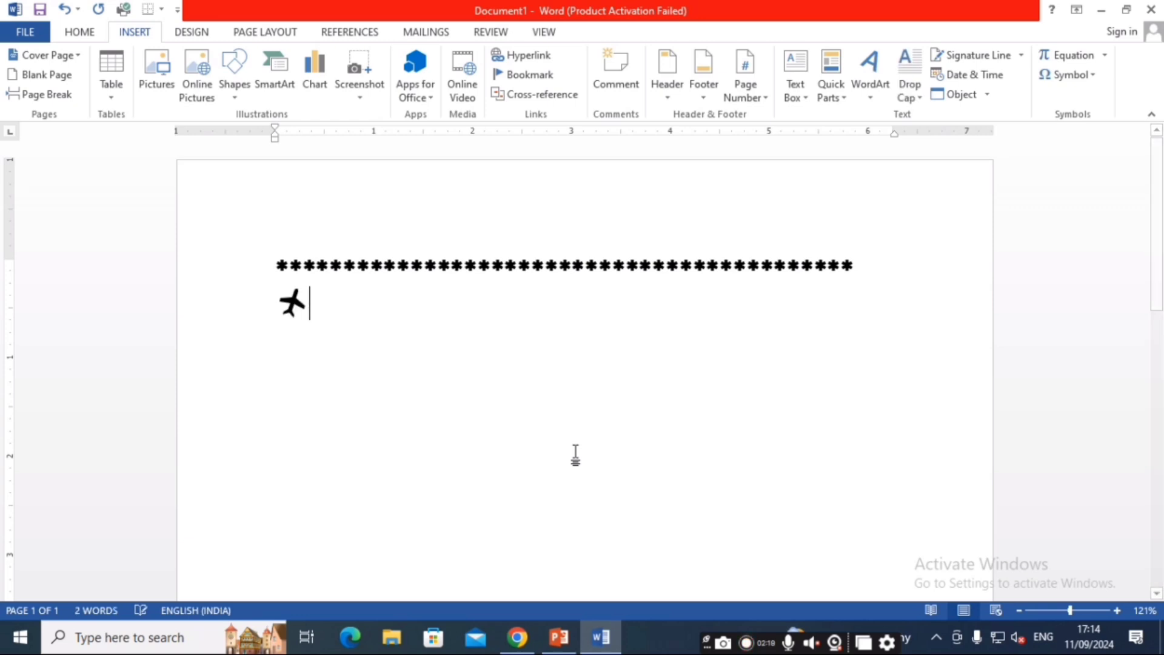
pyautogui.press('F4')
pyautogui.press('F4')
pyautogui.press('F4')
pyautogui.press('F4')
pyautogui.press('F4')
pyautogui.press('F4')
pyautogui.press('F4')
pyautogui.press('F4')
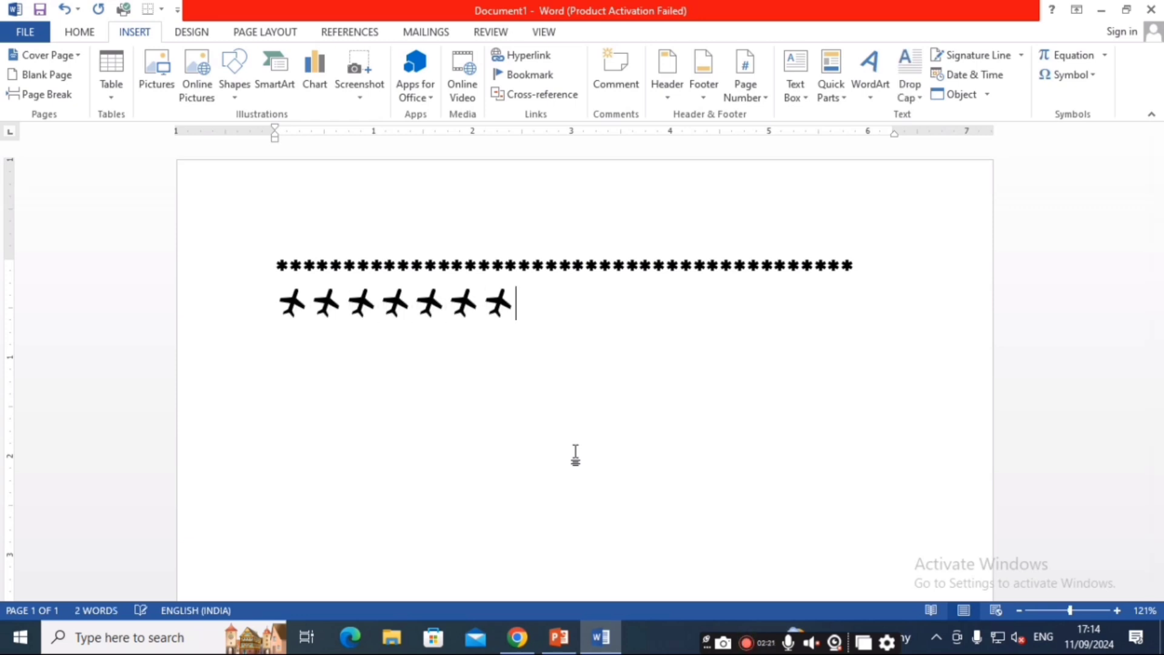
pyautogui.press('F4')
pyautogui.press('F4')
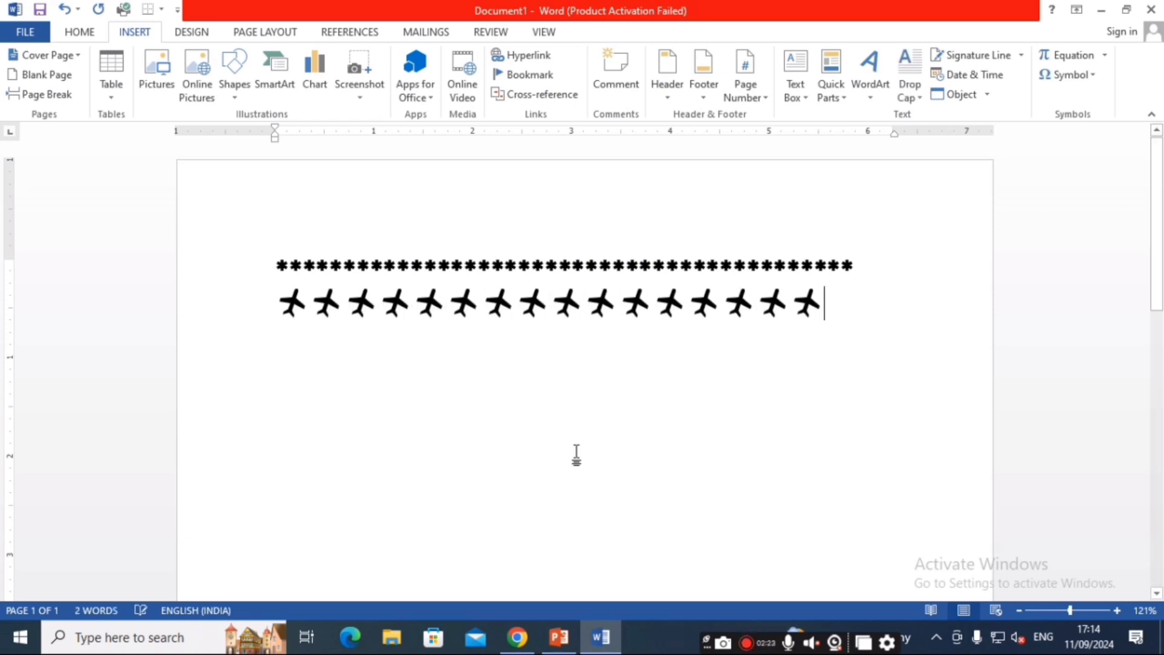
pyautogui.press('Return')
pyautogui.press('Return')
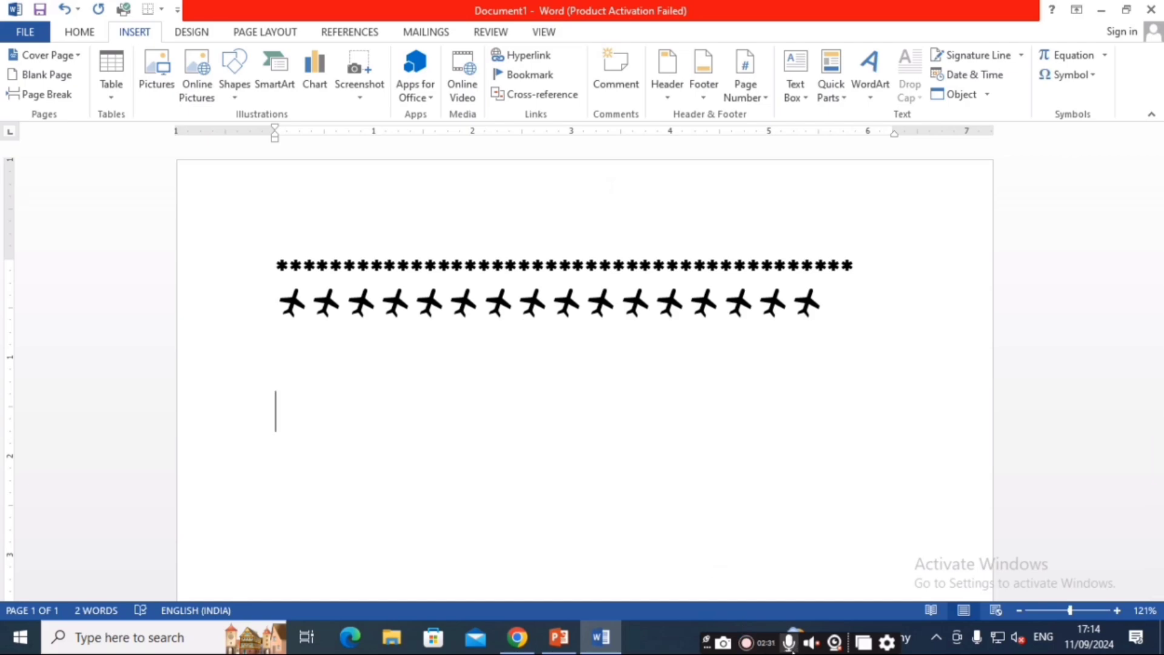
pyautogui.click(745, 642)
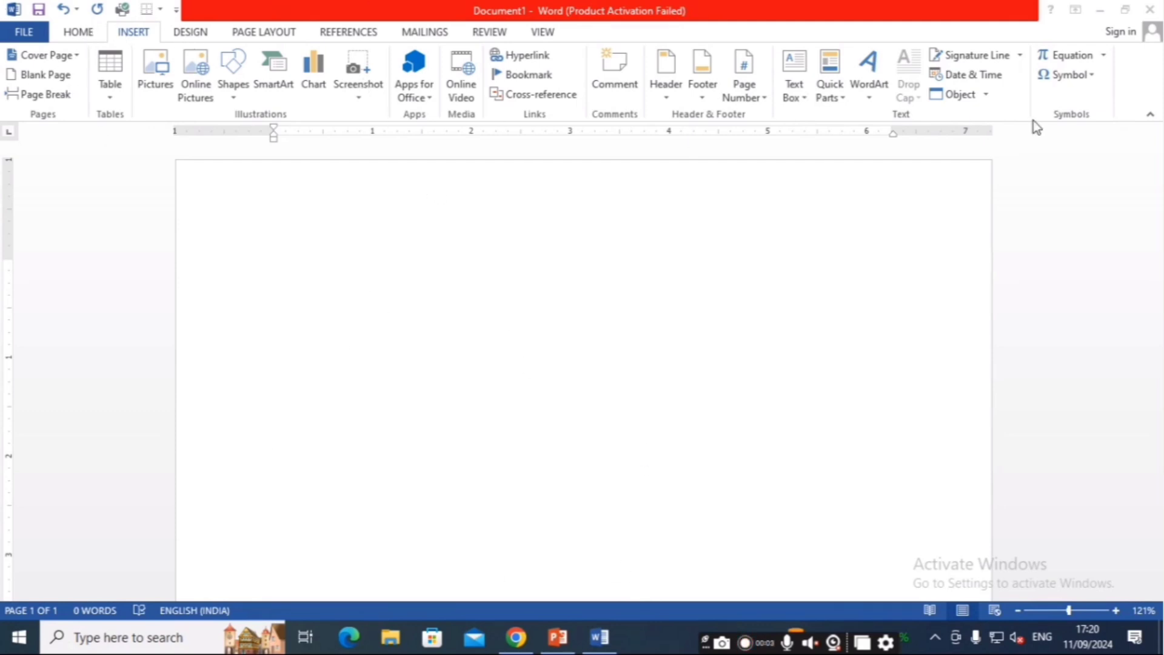
# Step: Open the full Symbol dialog in the empty document and display the Wingdings symbols
pyautogui.click(1085, 75)
pyautogui.click(1075, 201)
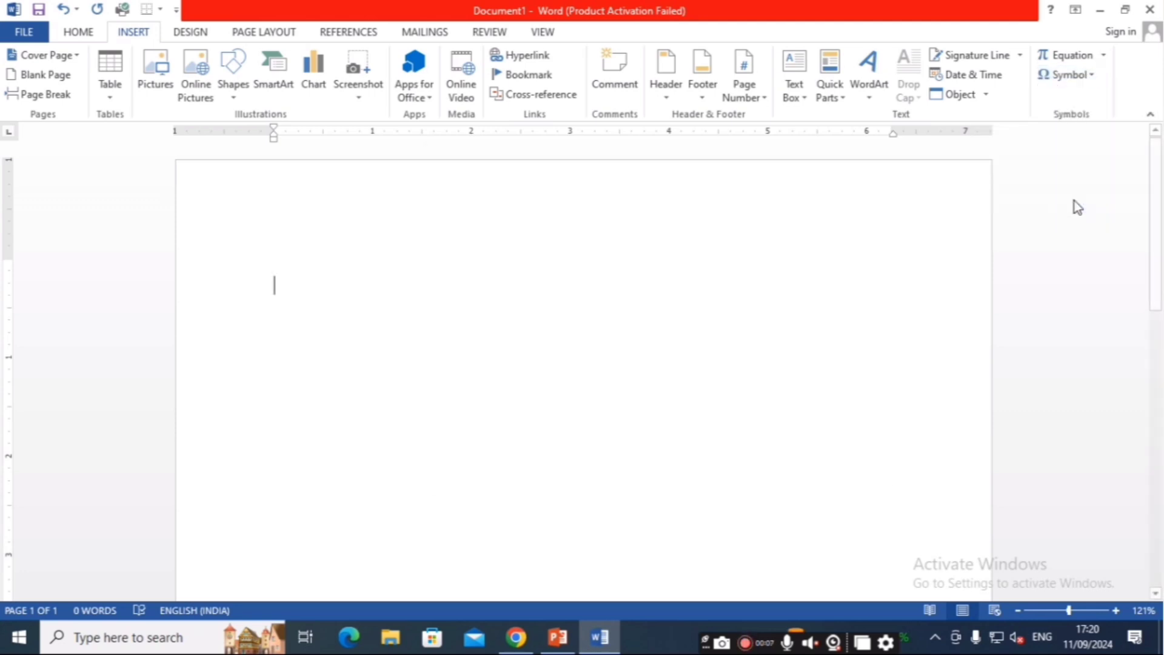
pyautogui.click(624, 208)
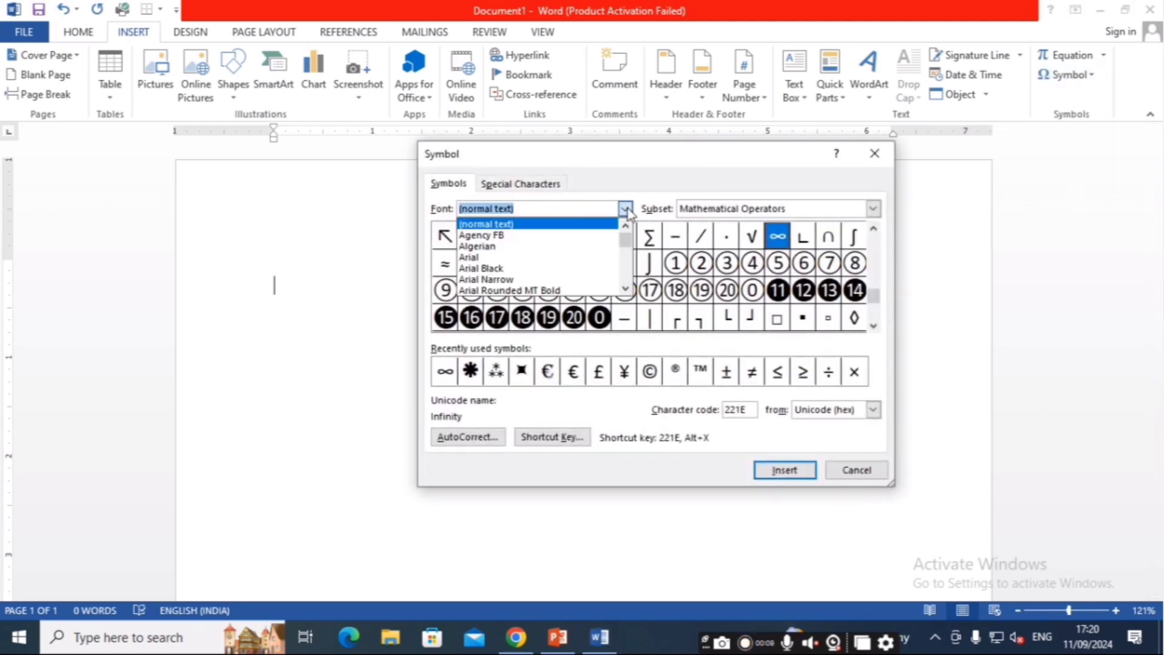
pyautogui.scroll(-4, 490, 258)
pyautogui.scroll(-20, 491, 258)
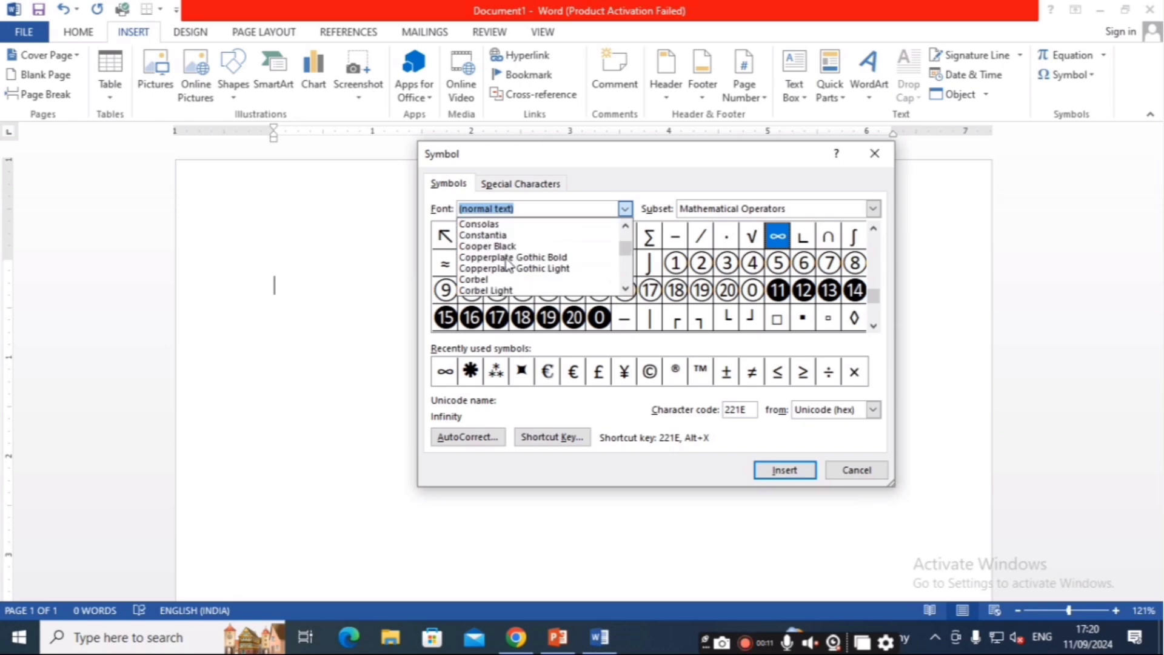
pyautogui.scroll(-20, 508, 268)
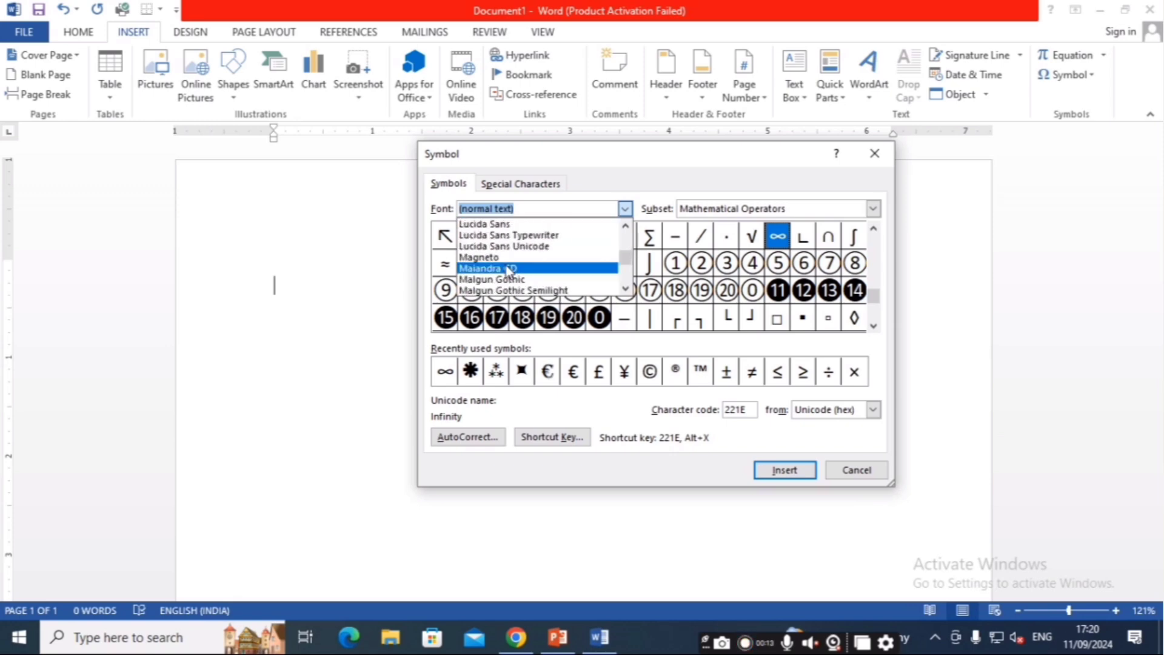
pyautogui.scroll(-20, 508, 268)
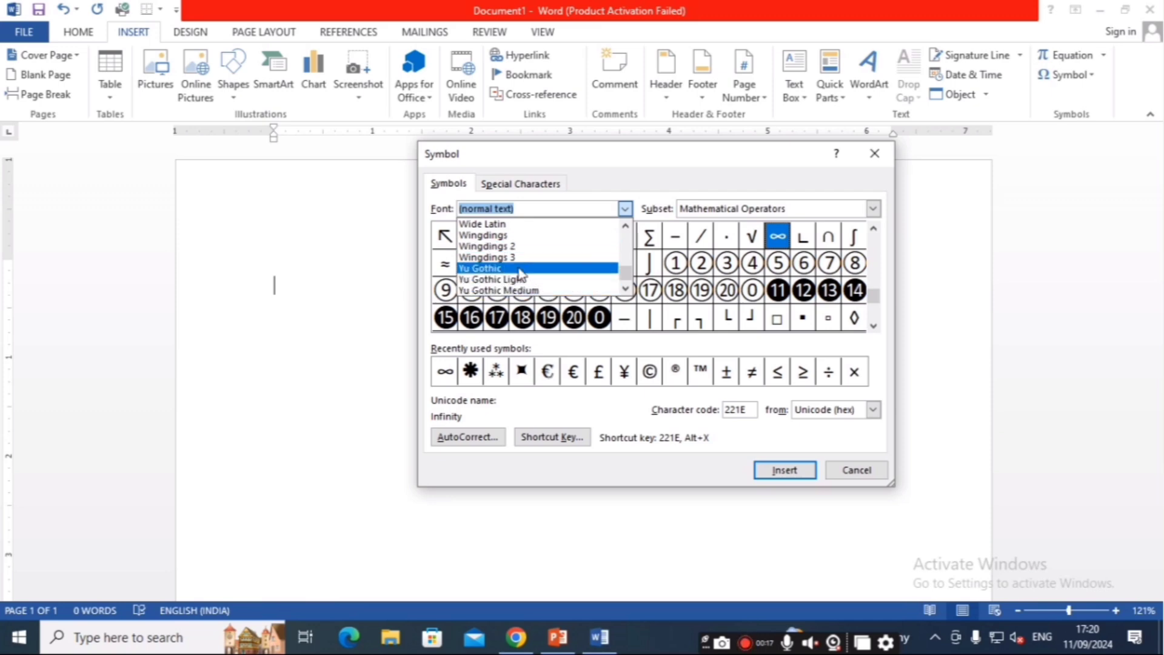
pyautogui.click(499, 236)
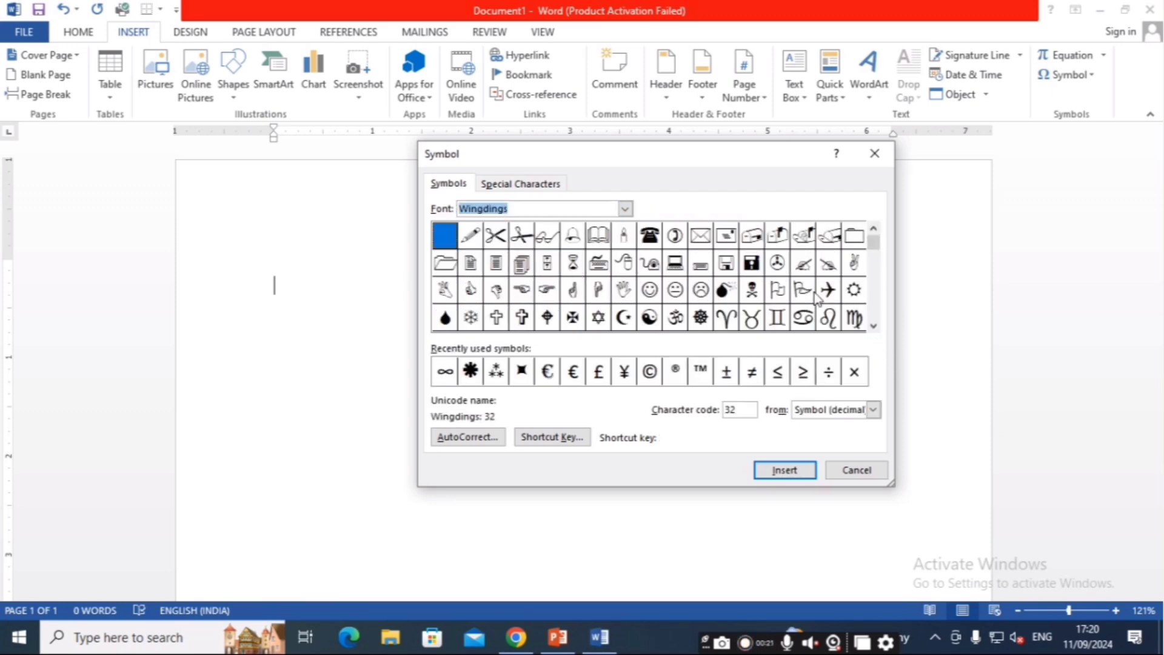
# Step: Switch the symbol font to Webdings and insert the bus symbol (code 118) into the document
pyautogui.click(624, 208)
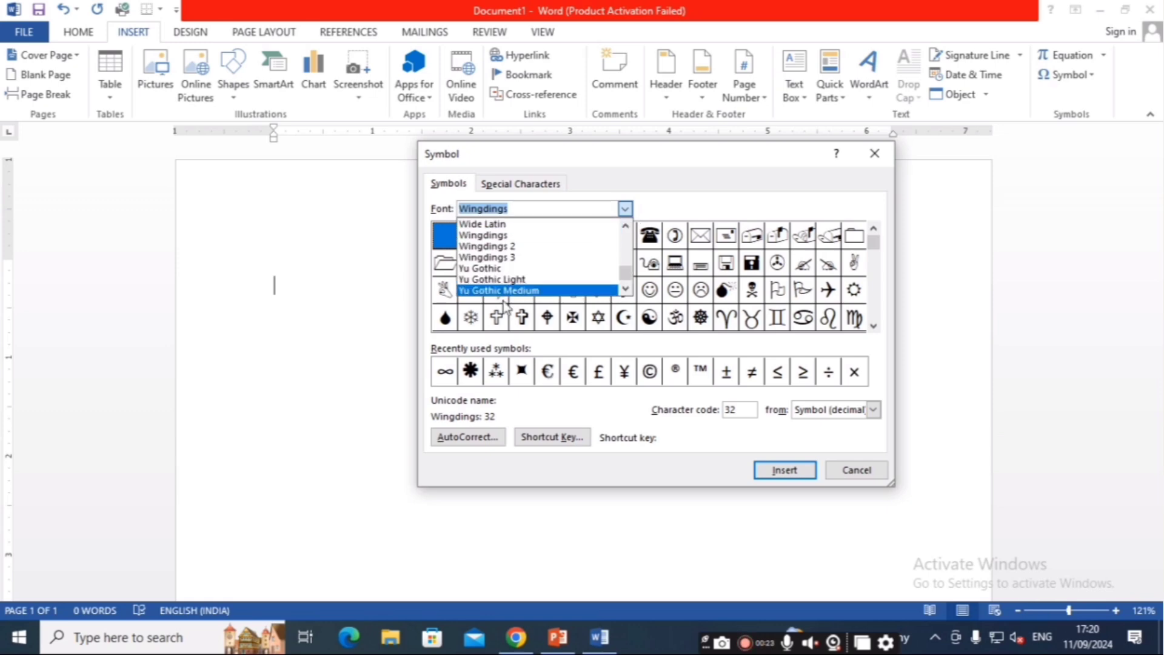
pyautogui.scroll(1, 498, 273)
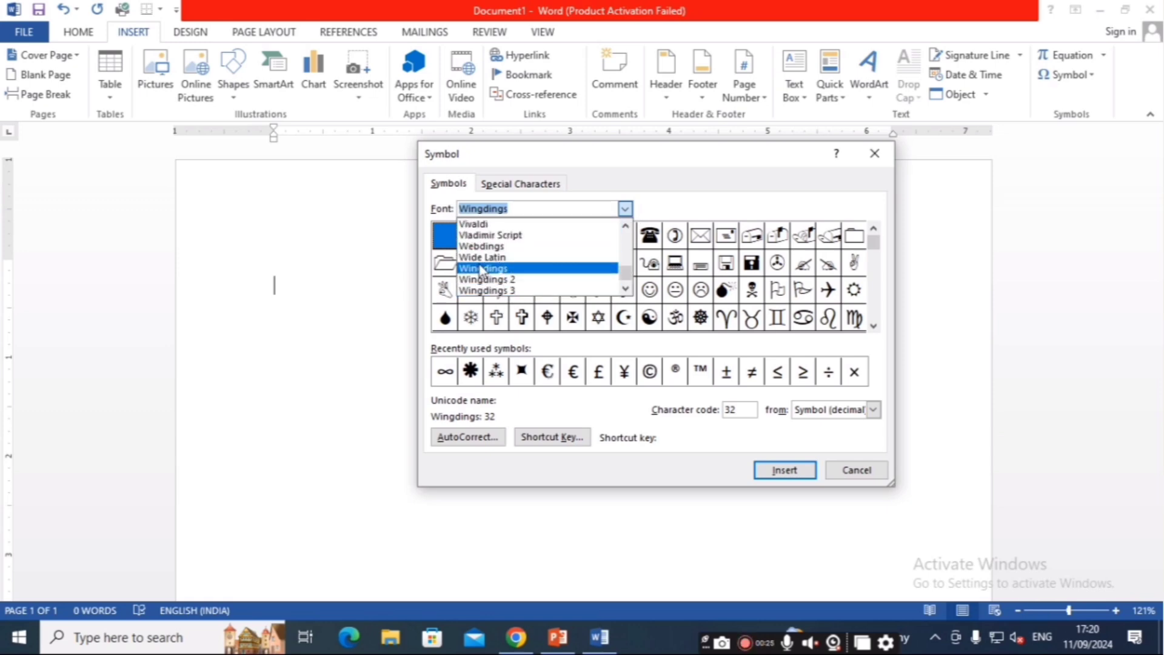
pyautogui.click(482, 246)
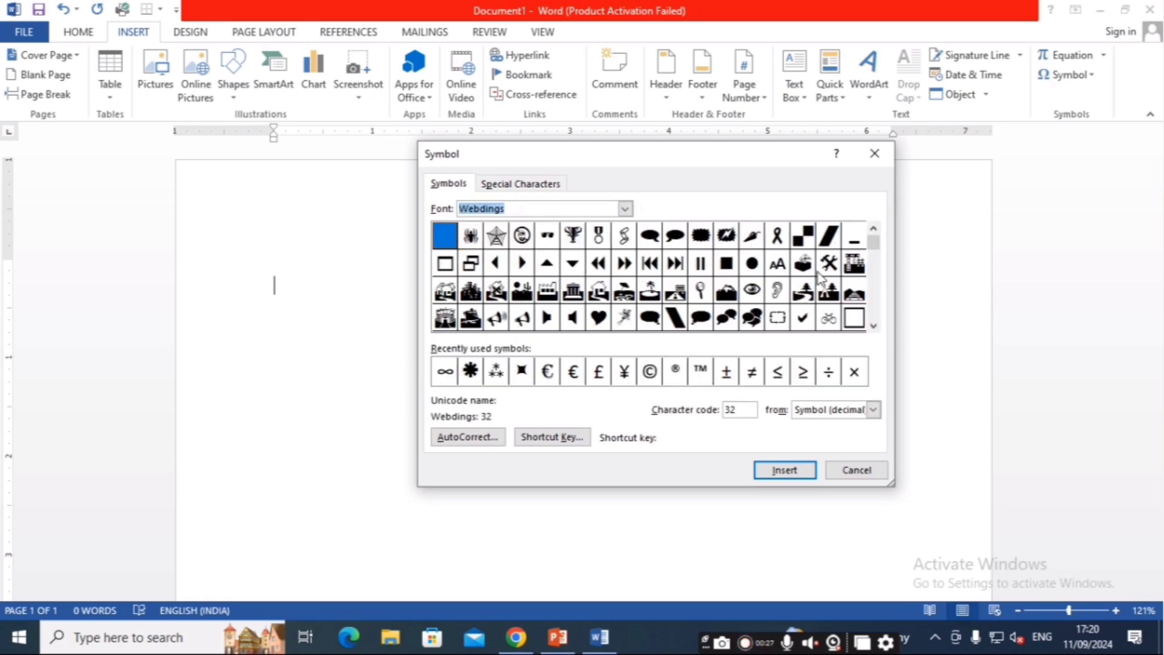
pyautogui.click(873, 326)
pyautogui.click(873, 326)
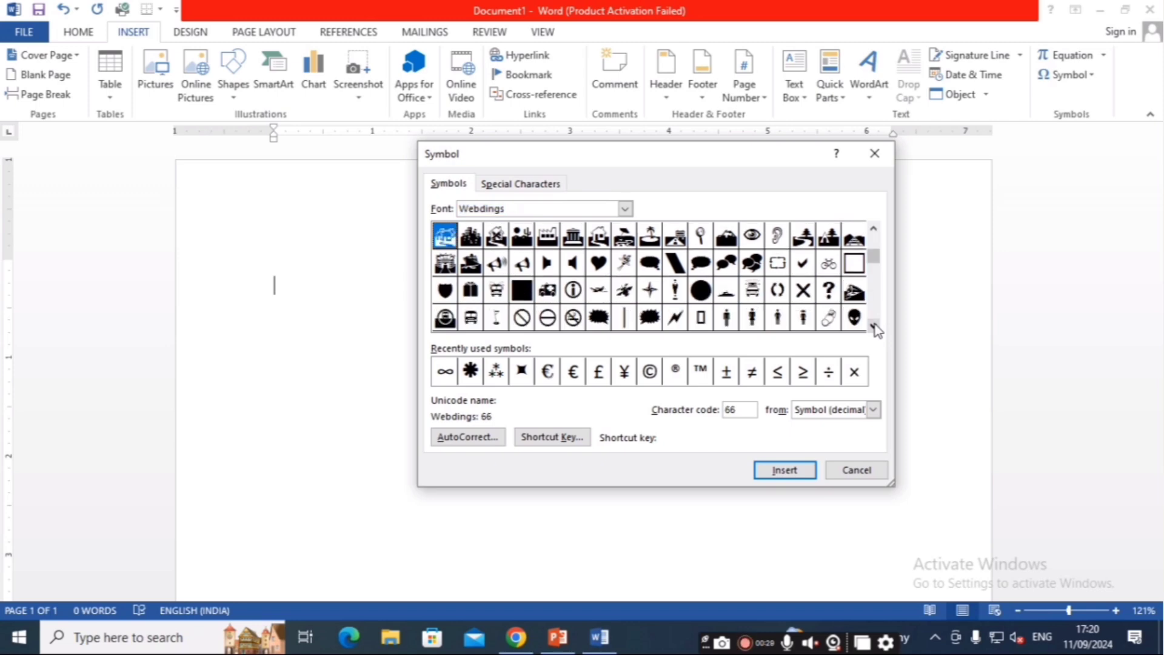
pyautogui.click(873, 326)
pyautogui.click(873, 326)
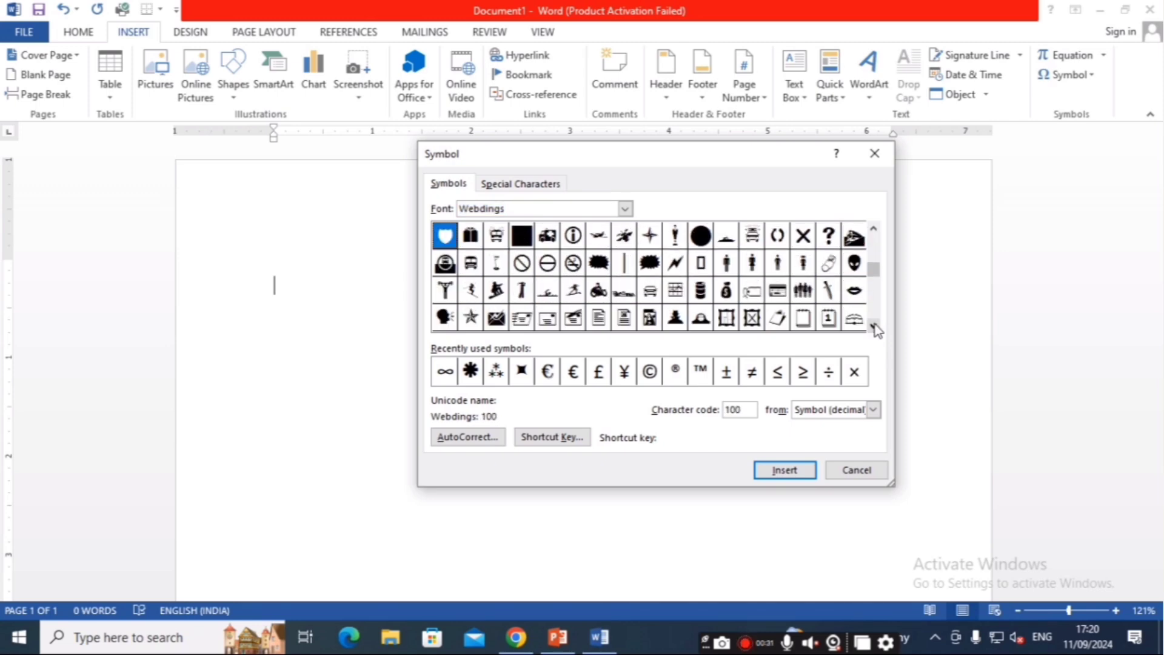
pyautogui.click(874, 326)
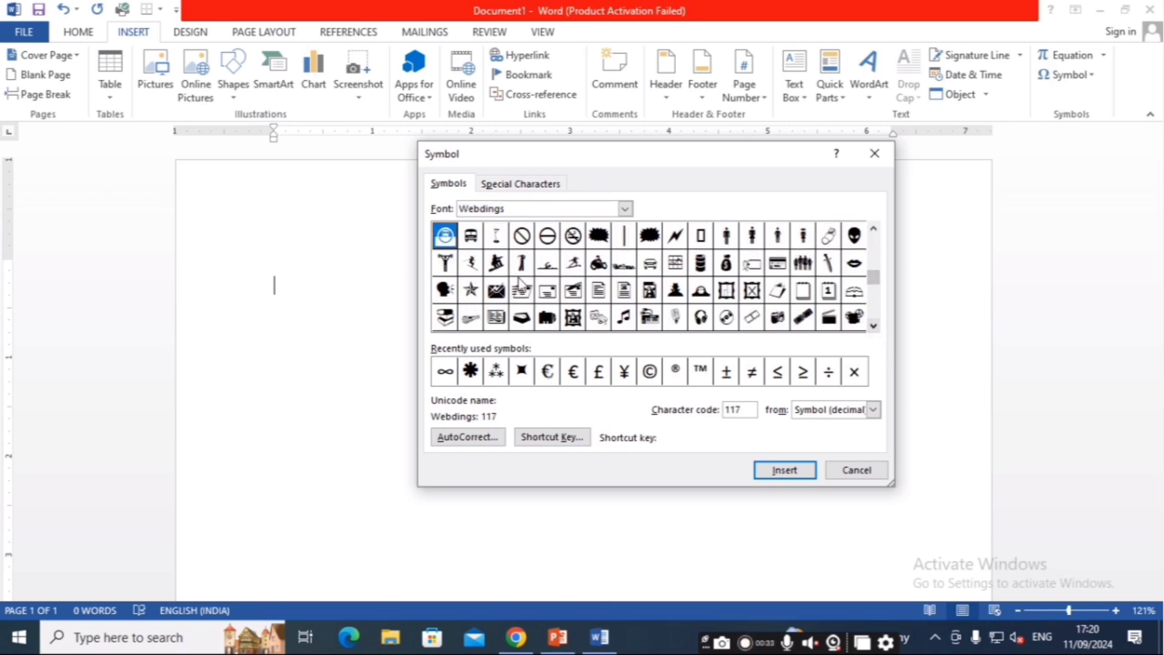
pyautogui.click(483, 243)
pyautogui.click(794, 471)
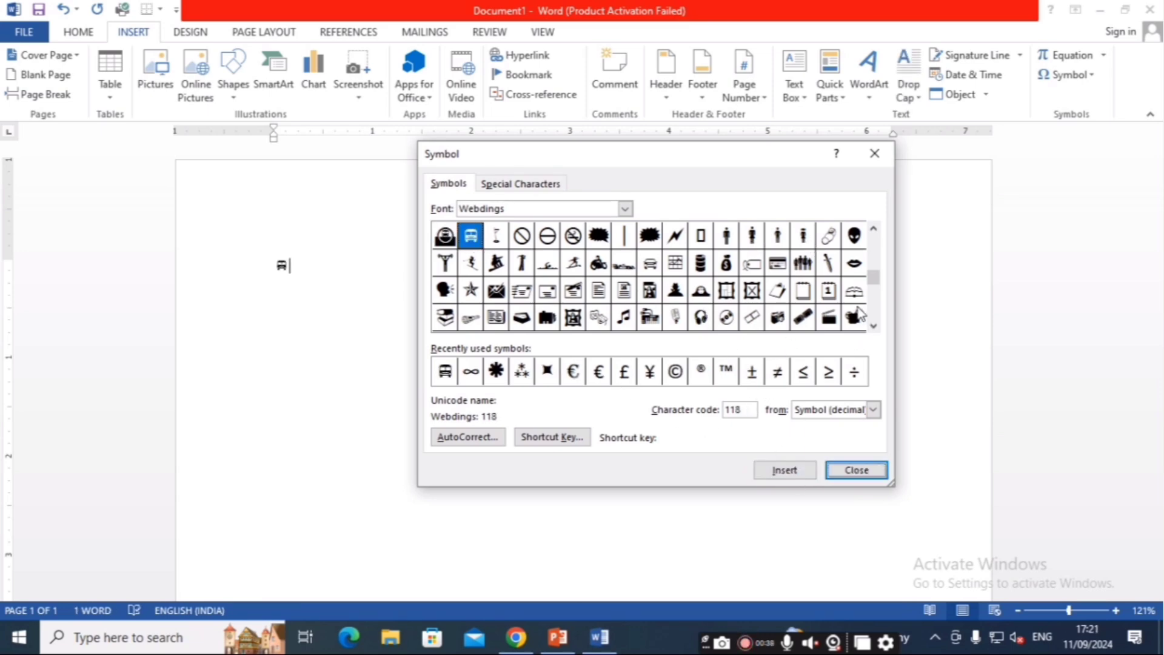
# Step: Find the dove symbol (code 255) at the end of the Webdings set and insert it after the bus
pyautogui.click(874, 326)
pyautogui.click(873, 326)
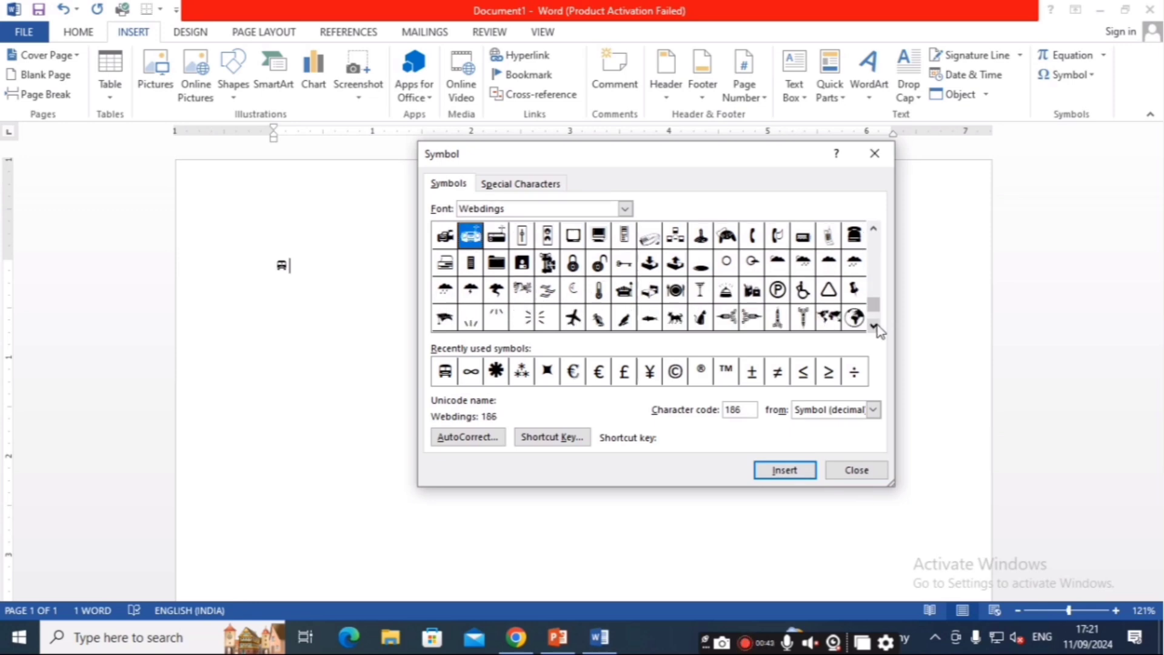
pyautogui.click(876, 328)
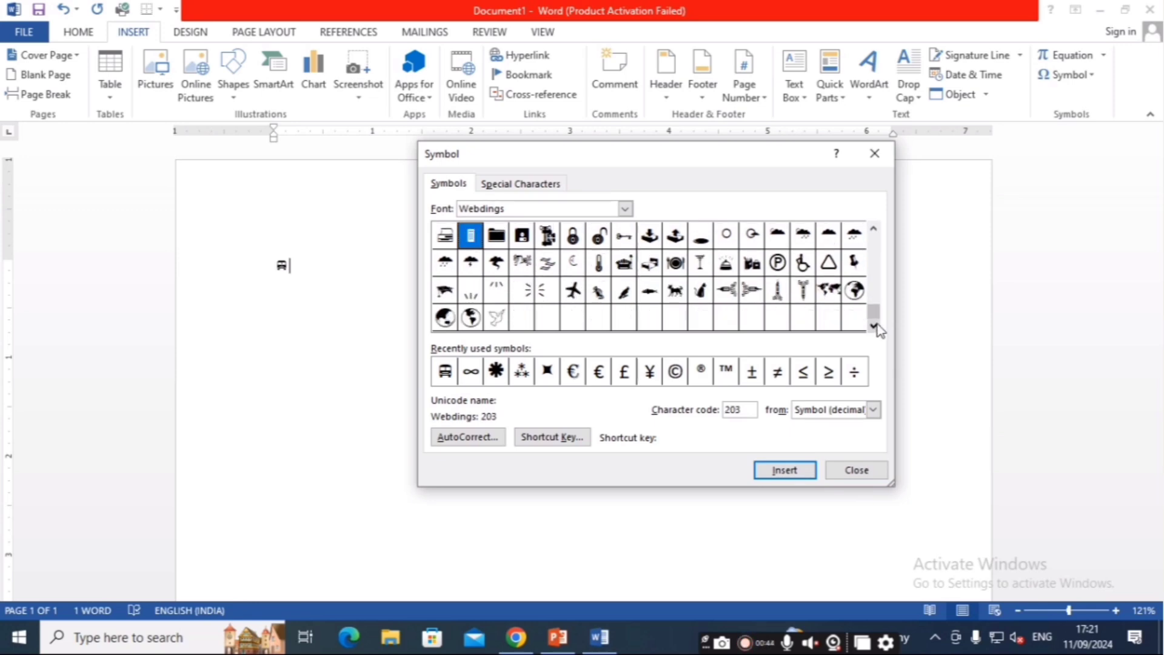
pyautogui.click(497, 316)
pyautogui.click(789, 475)
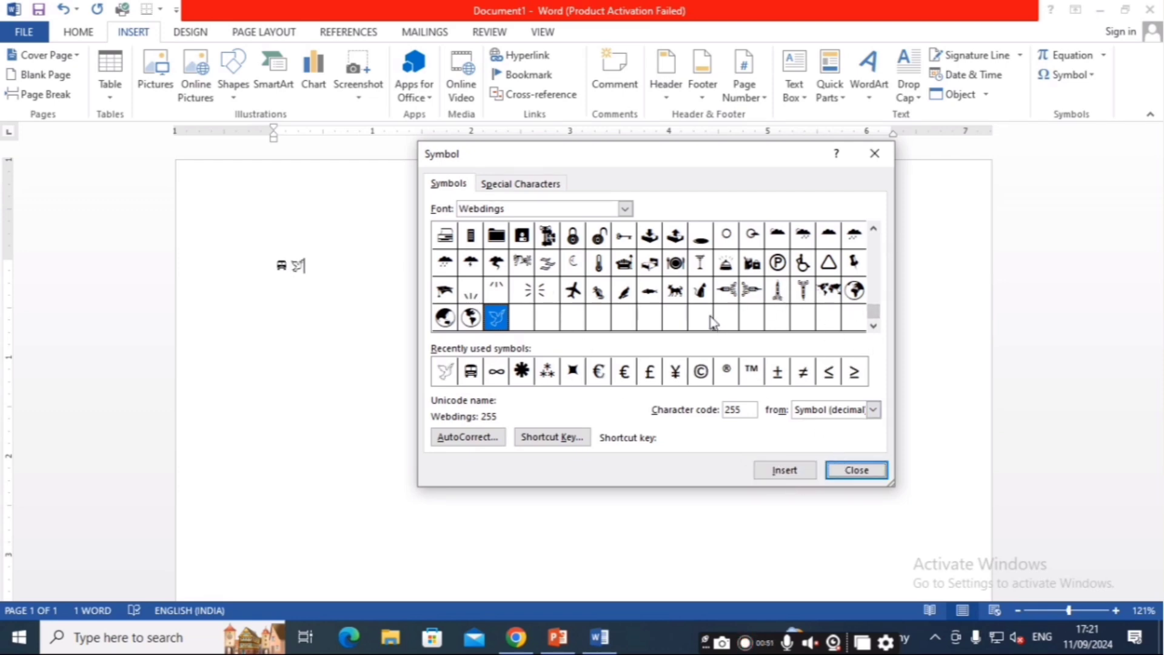
# Step: Insert the Webdings dog symbol and the seated cat symbol (code 246) after the dove
pyautogui.click(675, 290)
pyautogui.click(800, 473)
pyautogui.click(700, 290)
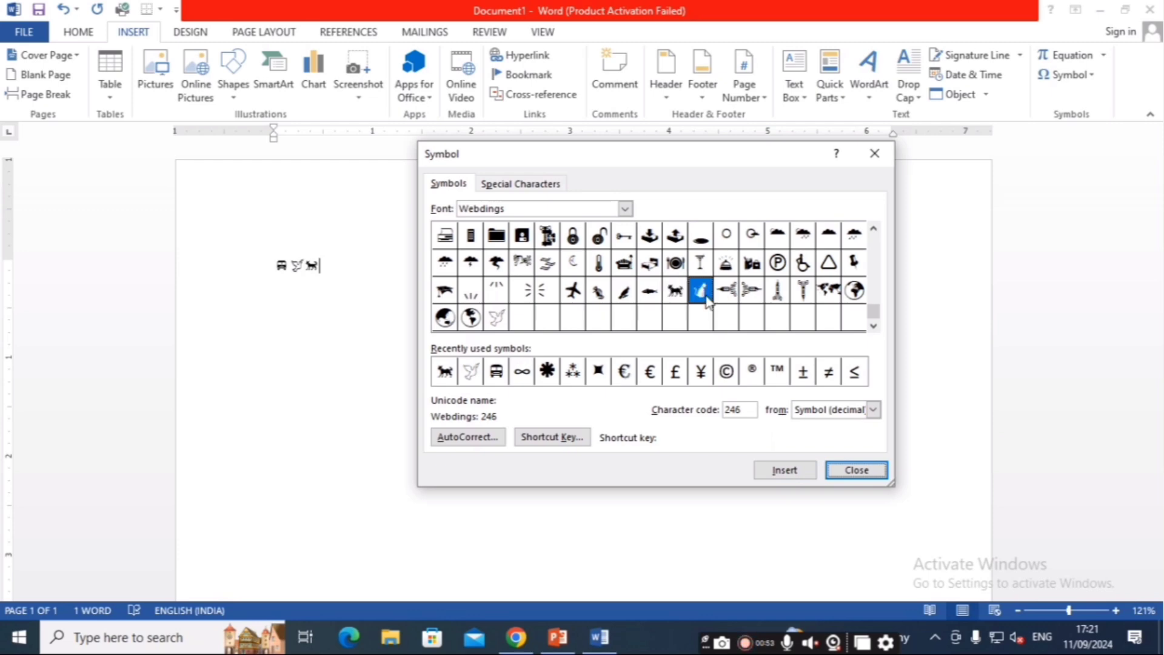
pyautogui.click(769, 473)
# Step: Insert the Webdings perched bird (code 243) and fish (code 244) symbols and close the Symbol dialog
pyautogui.click(624, 291)
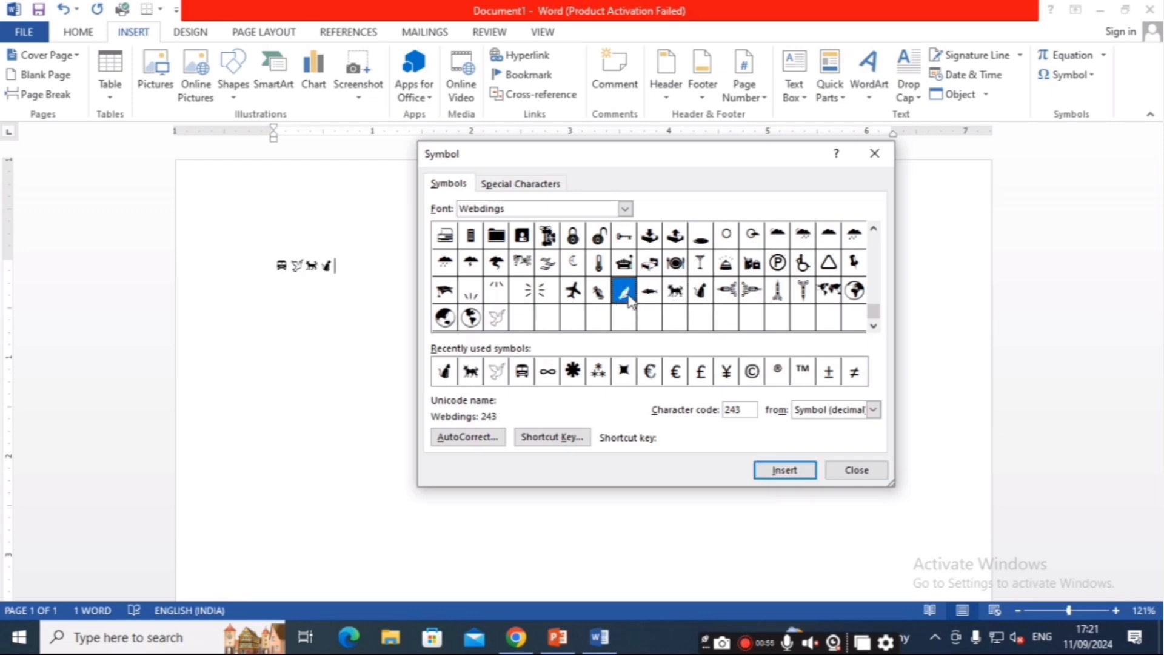
pyautogui.click(783, 471)
pyautogui.click(654, 301)
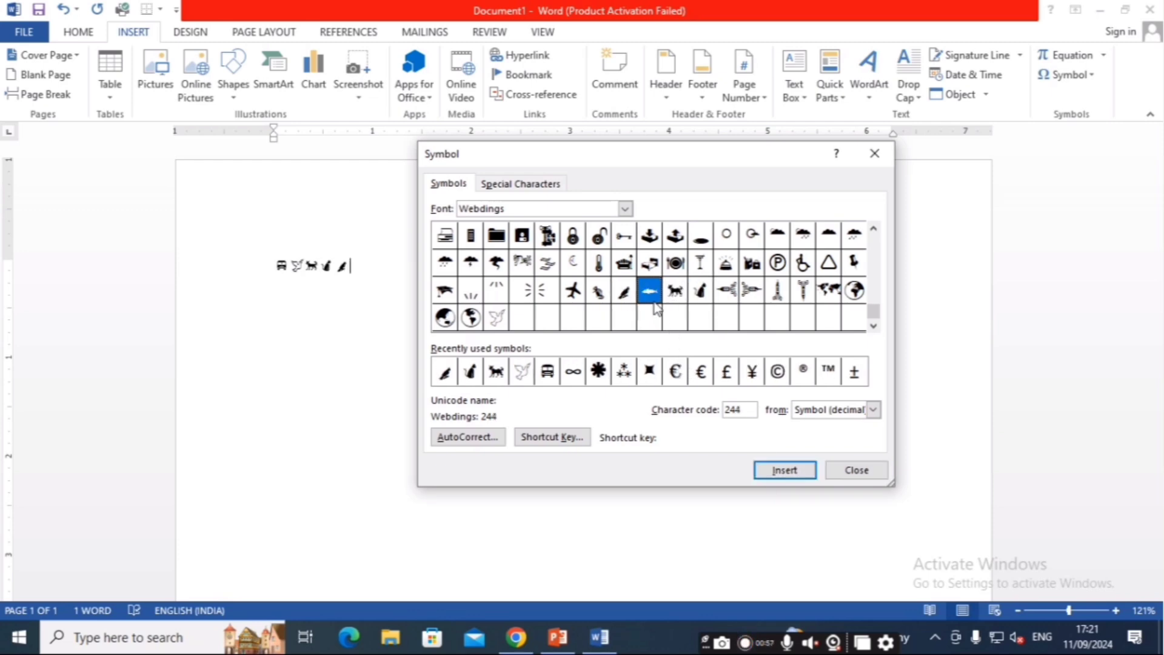
pyautogui.click(776, 470)
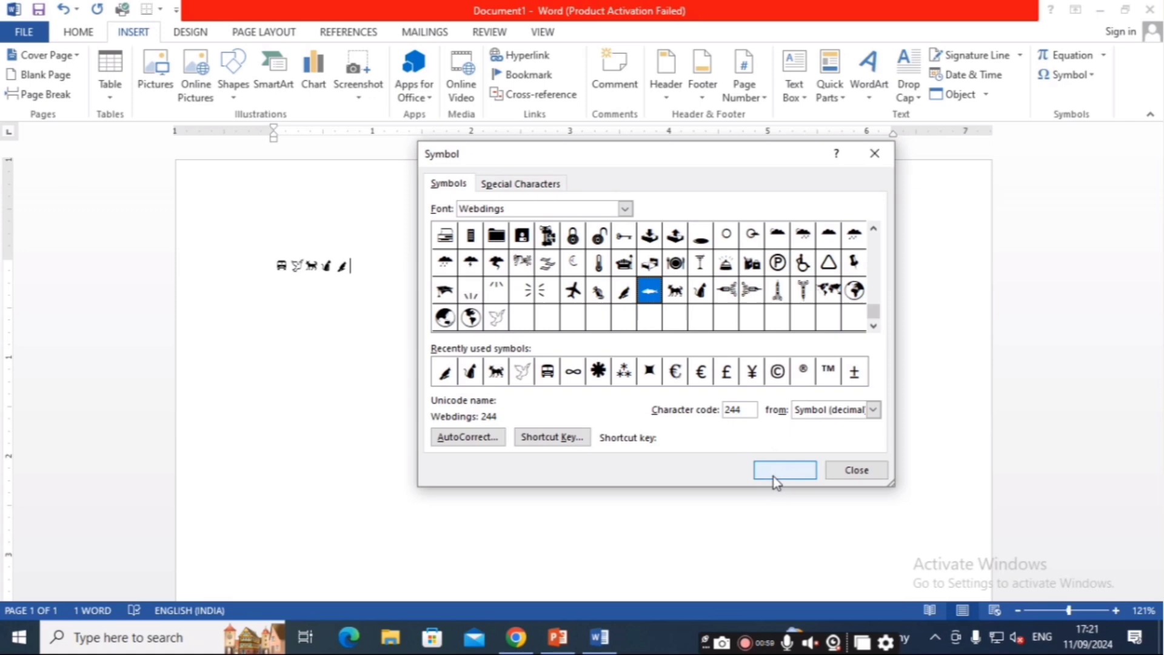
pyautogui.click(864, 470)
# Step: Enlarge the row of six inserted symbols to 89 pt so they still fit on one line, and place the cursor on the line below
pyautogui.moveTo(274, 267); pyautogui.dragTo(480, 301)
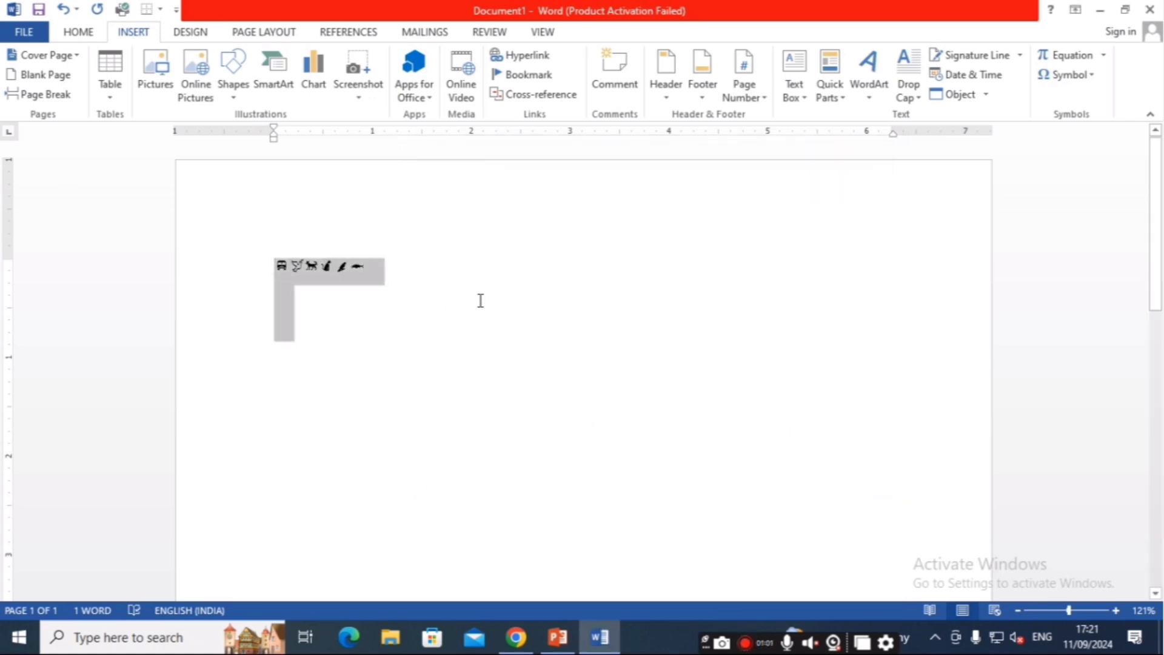
pyautogui.hotkey('ctrl', ']')
pyautogui.hotkey('ctrl', ']')
pyautogui.hotkey('ctrl', ']')
pyautogui.hotkey('ctrl', ']')
pyautogui.hotkey('ctrl', ']')
pyautogui.hotkey('ctrl', ']')
pyautogui.hotkey('ctrl', ']')
pyautogui.hotkey('ctrl', ']')
pyautogui.hotkey('ctrl', ']')
pyautogui.hotkey('ctrl', ']')
pyautogui.hotkey('ctrl', ']')
pyautogui.hotkey('ctrl', ']')
pyautogui.hotkey('ctrl', ']')
pyautogui.hotkey('ctrl', ']')
pyautogui.hotkey('ctrl', ']')
pyautogui.hotkey('ctrl', ']')
pyautogui.hotkey('ctrl', ']')
pyautogui.hotkey('ctrl', ']')
pyautogui.hotkey('ctrl', ']')
pyautogui.hotkey('ctrl', ']')
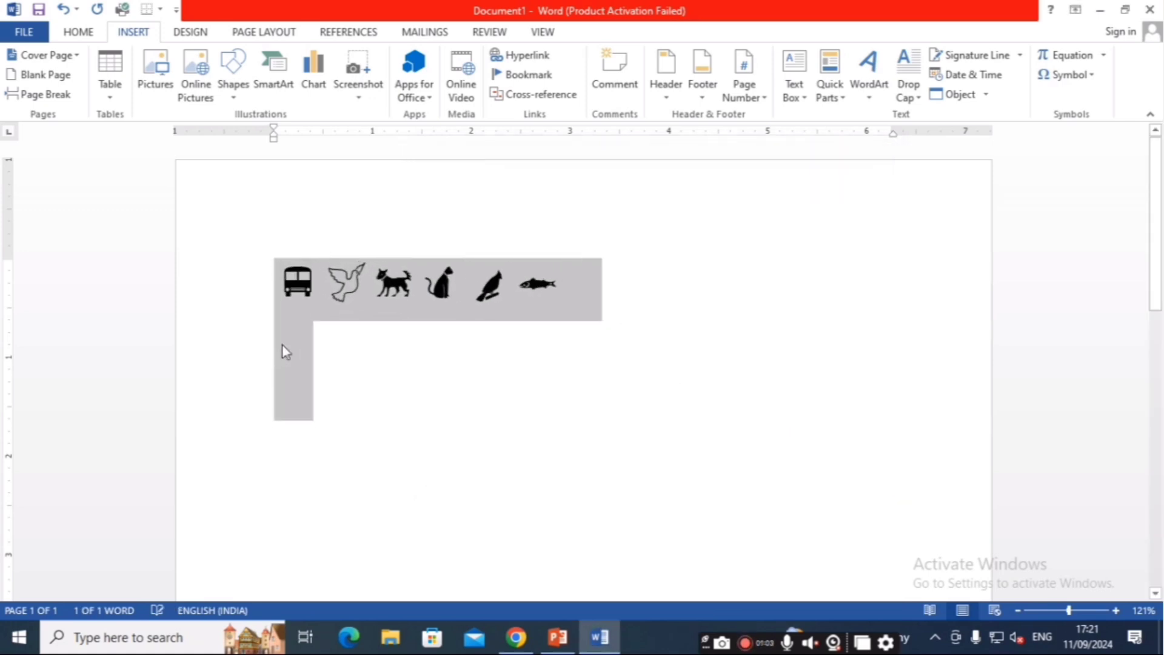
pyautogui.hotkey('ctrl', ']')
pyautogui.hotkey('ctrl', ']')
pyautogui.hotkey('ctrl', ']')
pyautogui.hotkey('ctrl', ']')
pyautogui.hotkey('ctrl', ']')
pyautogui.hotkey('ctrl', ']')
pyautogui.hotkey('ctrl', ']')
pyautogui.hotkey('ctrl', ']')
pyautogui.hotkey('ctrl', ']')
pyautogui.hotkey('ctrl', ']')
pyautogui.hotkey('ctrl', ']')
pyautogui.hotkey('ctrl', ']')
pyautogui.hotkey('ctrl', ']')
pyautogui.hotkey('ctrl', ']')
pyautogui.hotkey('ctrl', ']')
pyautogui.hotkey('ctrl', ']')
pyautogui.hotkey('ctrl', ']')
pyautogui.hotkey('ctrl', ']')
pyautogui.hotkey('ctrl', ']')
pyautogui.hotkey('ctrl', ']')
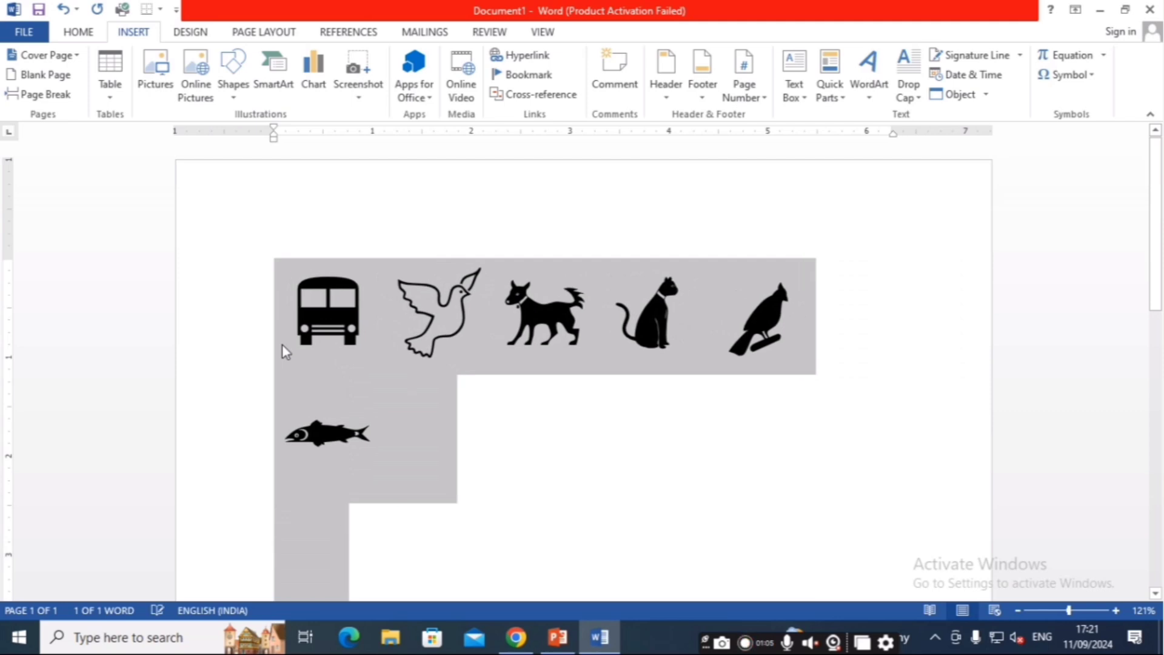
pyautogui.hotkey('ctrl', '[')
pyautogui.hotkey('ctrl', '[')
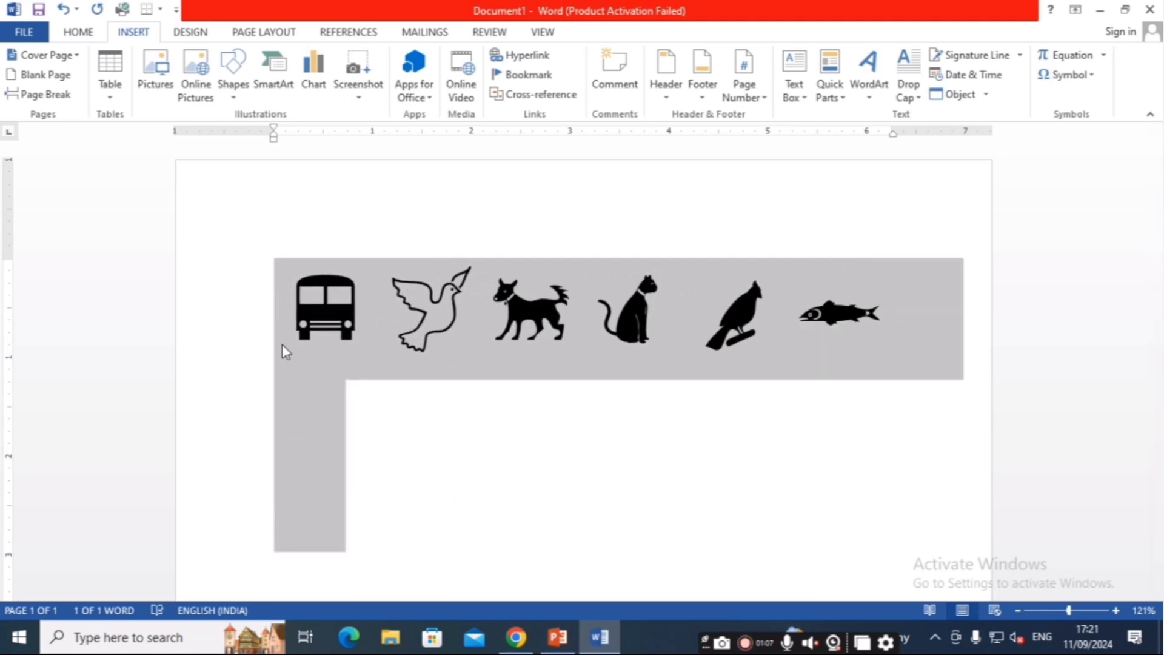
pyautogui.click(415, 443)
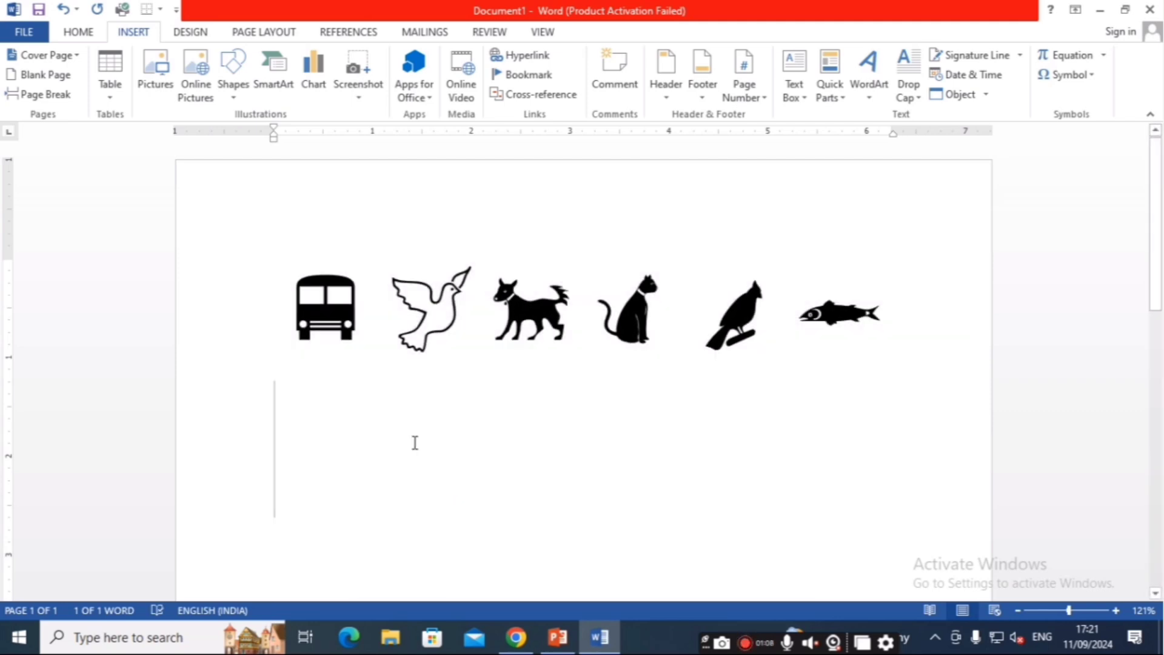
# Step: Reopen the full Symbol dialog and insert the Webdings house symbol (code 72) on the second line
pyautogui.click(1091, 78)
pyautogui.click(1073, 200)
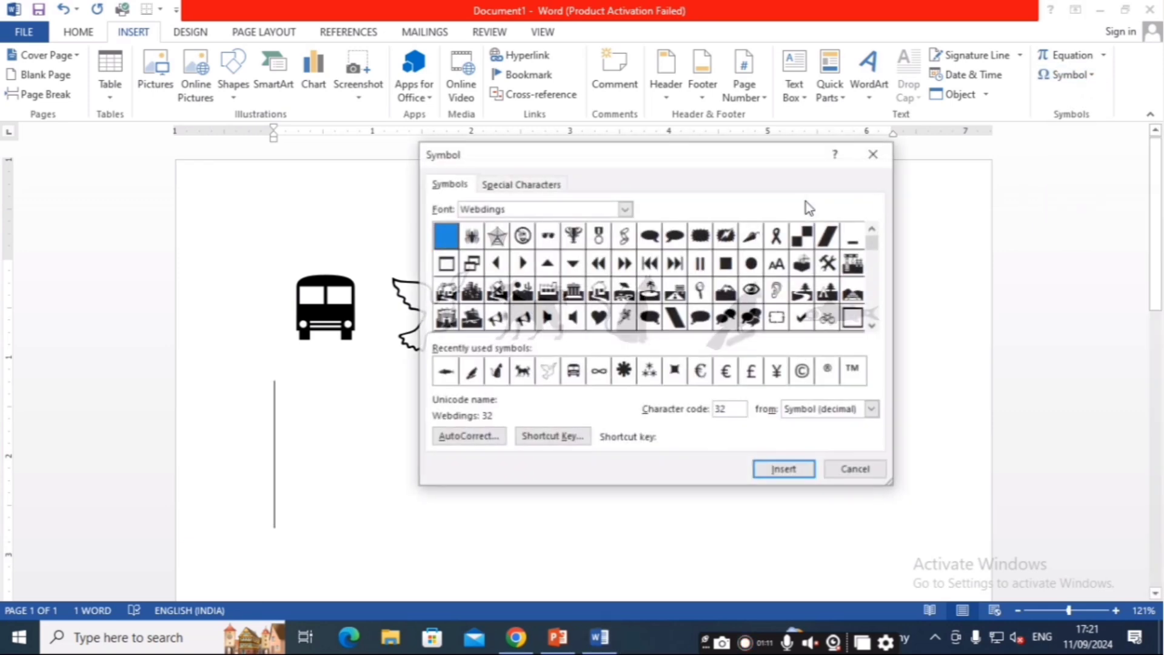
pyautogui.click(595, 285)
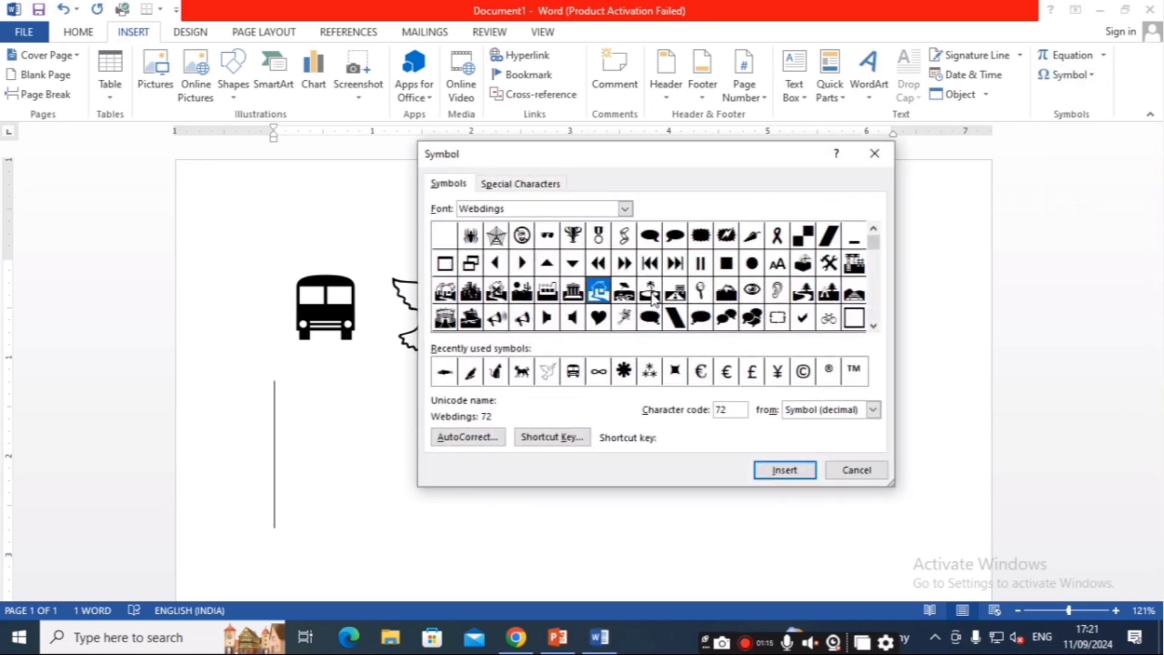
pyautogui.click(652, 295)
pyautogui.click(599, 293)
pyautogui.click(783, 469)
# Step: Insert the Webdings palm island (code 74) and factory (code 70) symbols after the house and close the dialog
pyautogui.click(652, 294)
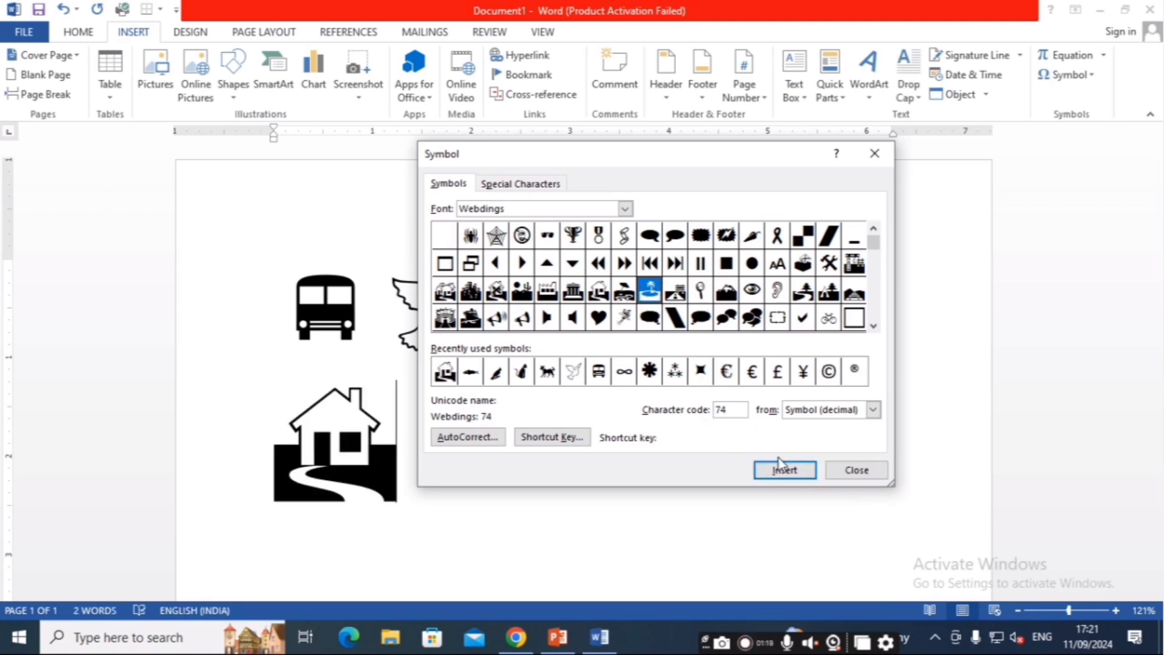
pyautogui.click(782, 470)
pyautogui.click(558, 294)
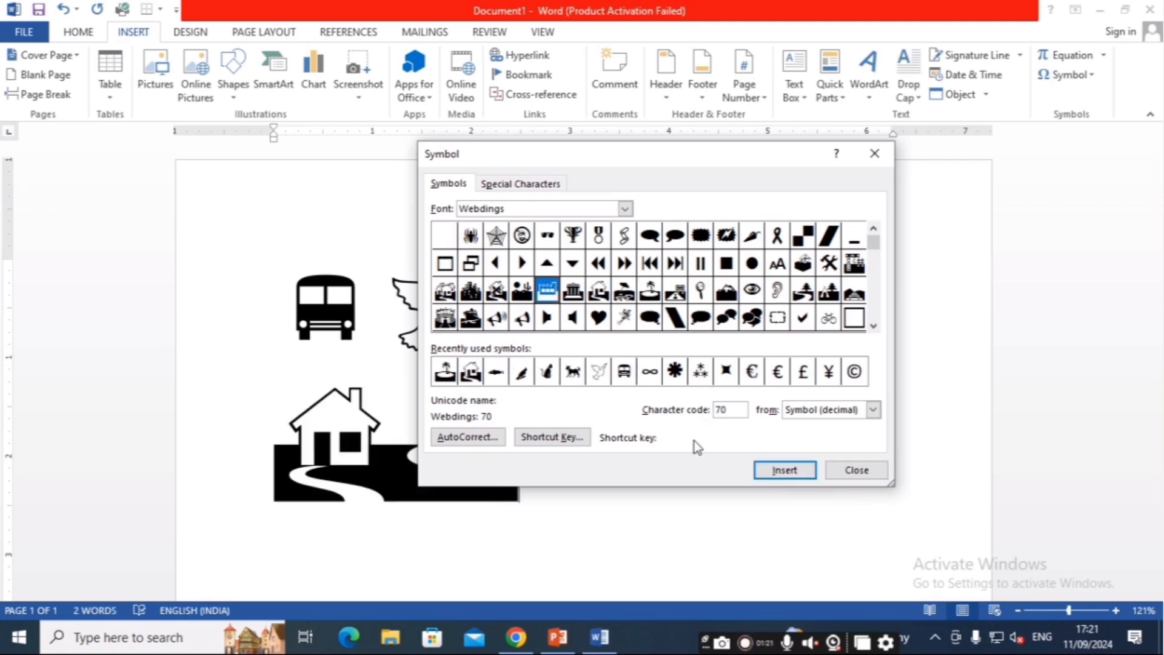
pyautogui.click(781, 471)
pyautogui.click(856, 470)
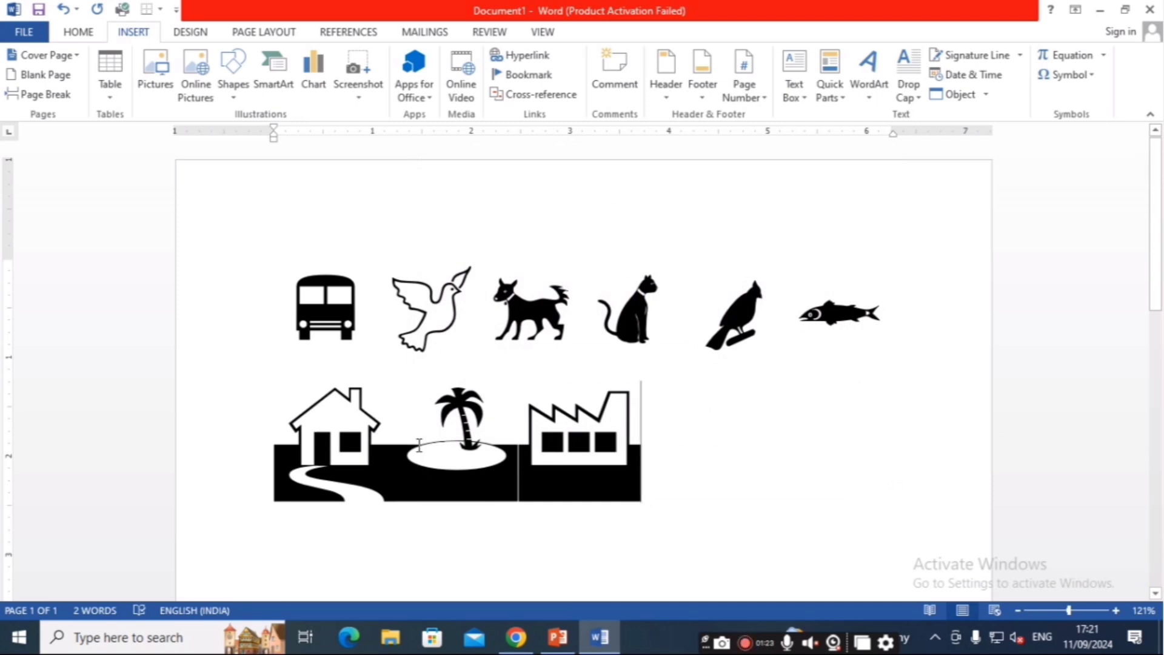
# Step: Copy the dove symbol from the first row and paste it on page 3 after adding blank lines below the second row
pyautogui.click(395, 421)
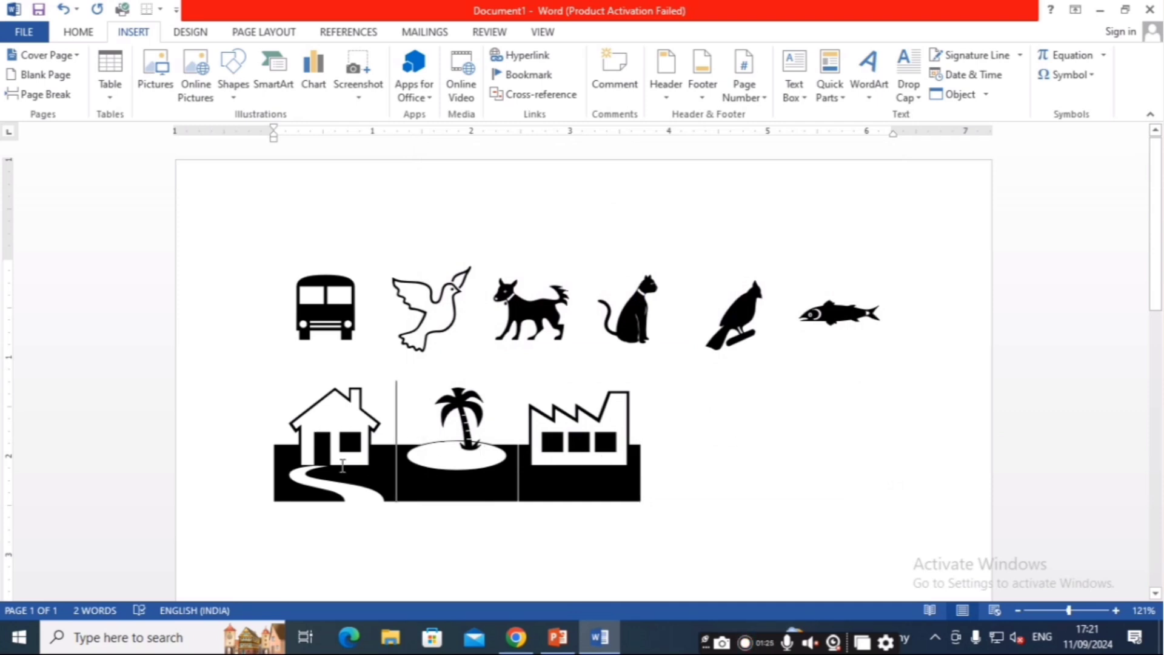
pyautogui.moveTo(436, 311); pyautogui.dragTo(391, 304)
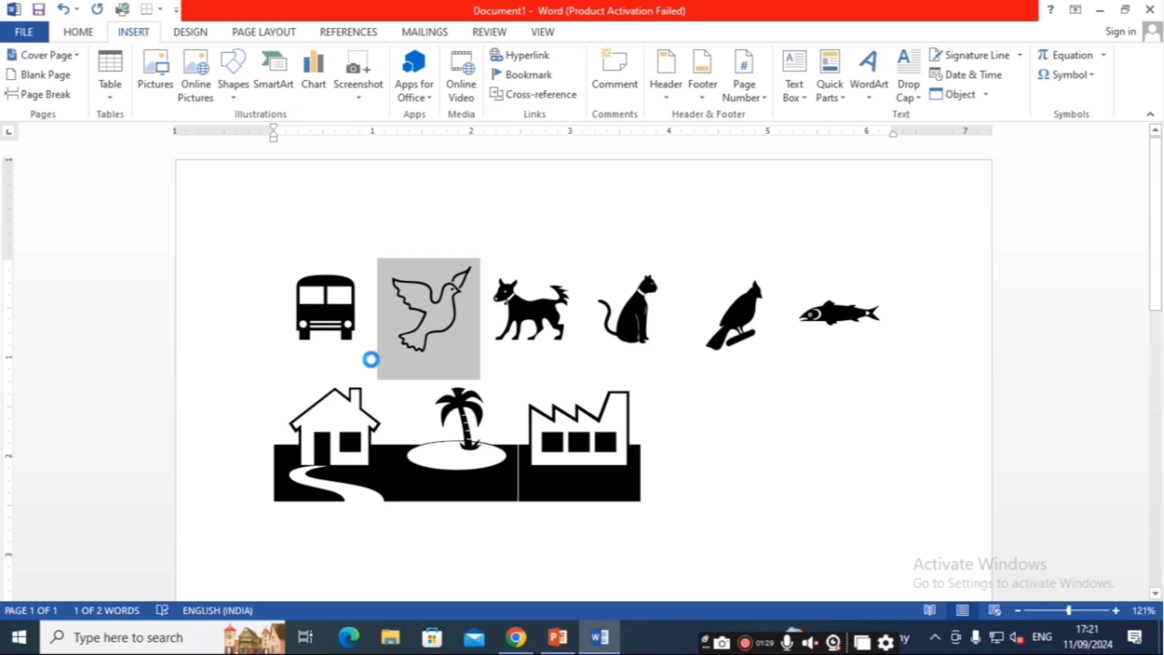
pyautogui.scroll(-3, 372, 358)
pyautogui.doubleClick(432, 388)
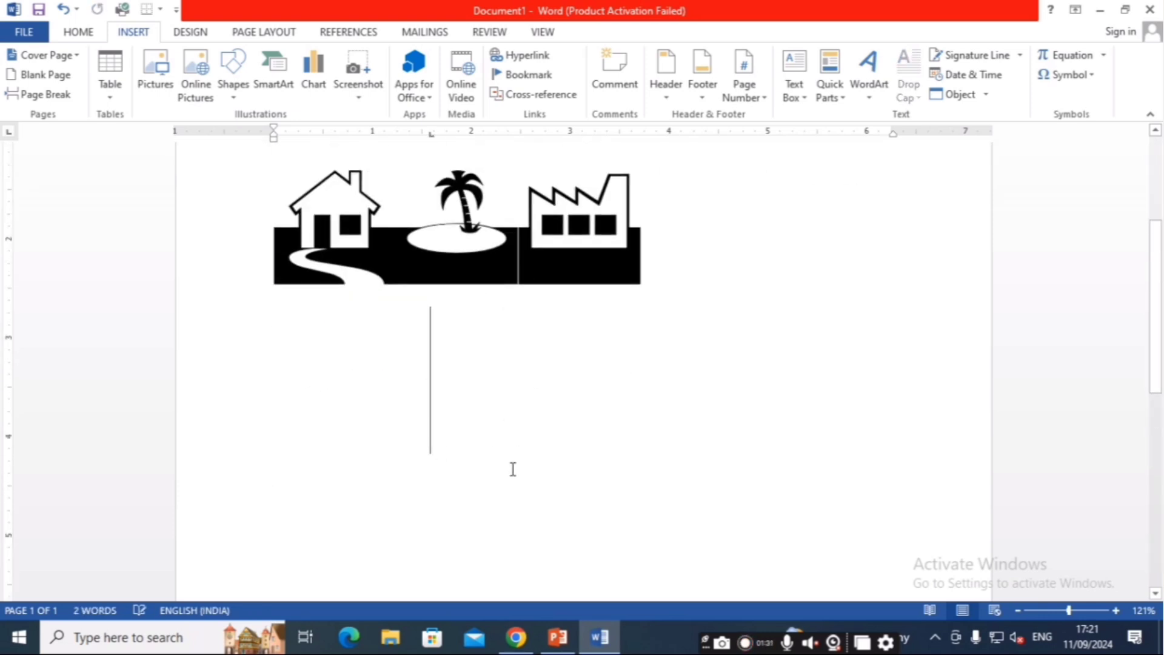
pyautogui.press('Return')
pyautogui.press('Return')
pyautogui.press('Return')
pyautogui.press('Return')
pyautogui.press('Return')
pyautogui.press('Return')
pyautogui.press('Return')
pyautogui.press('Return')
pyautogui.press('Return')
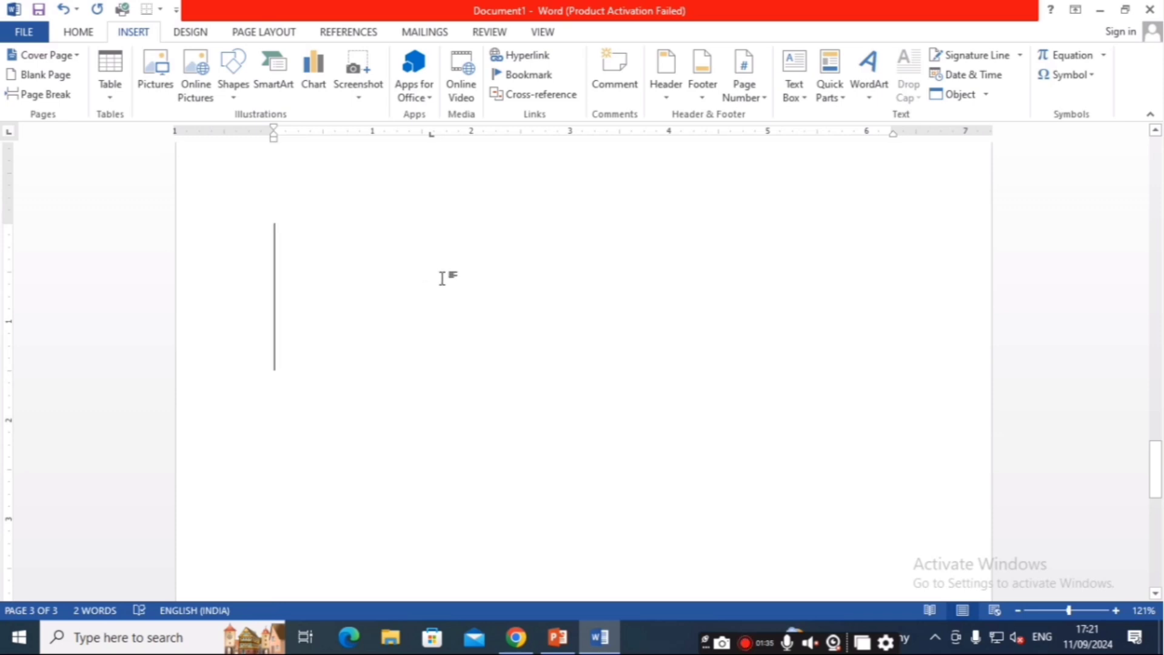
pyautogui.hotkey('ctrl', 'v')
# Step: Select only the pasted dove symbol and its line on page 3 and enlarge it to 162 pt
pyautogui.hotkey('ctrl', 'a')
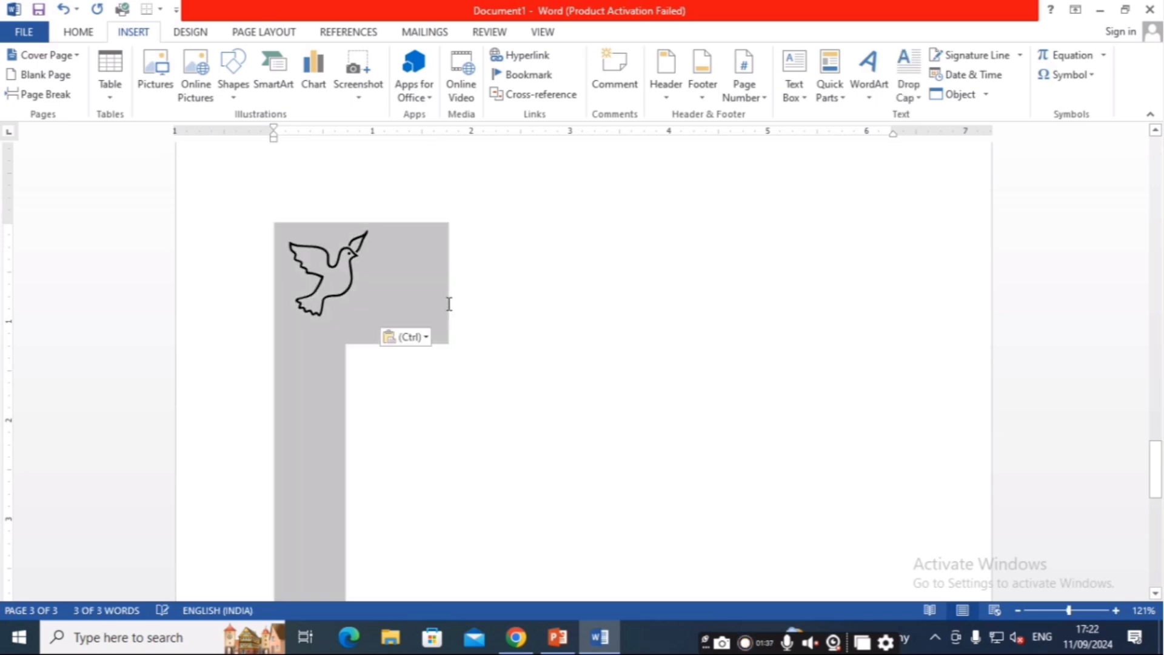
pyautogui.click(460, 298)
pyautogui.moveTo(351, 290); pyautogui.dragTo(266, 281)
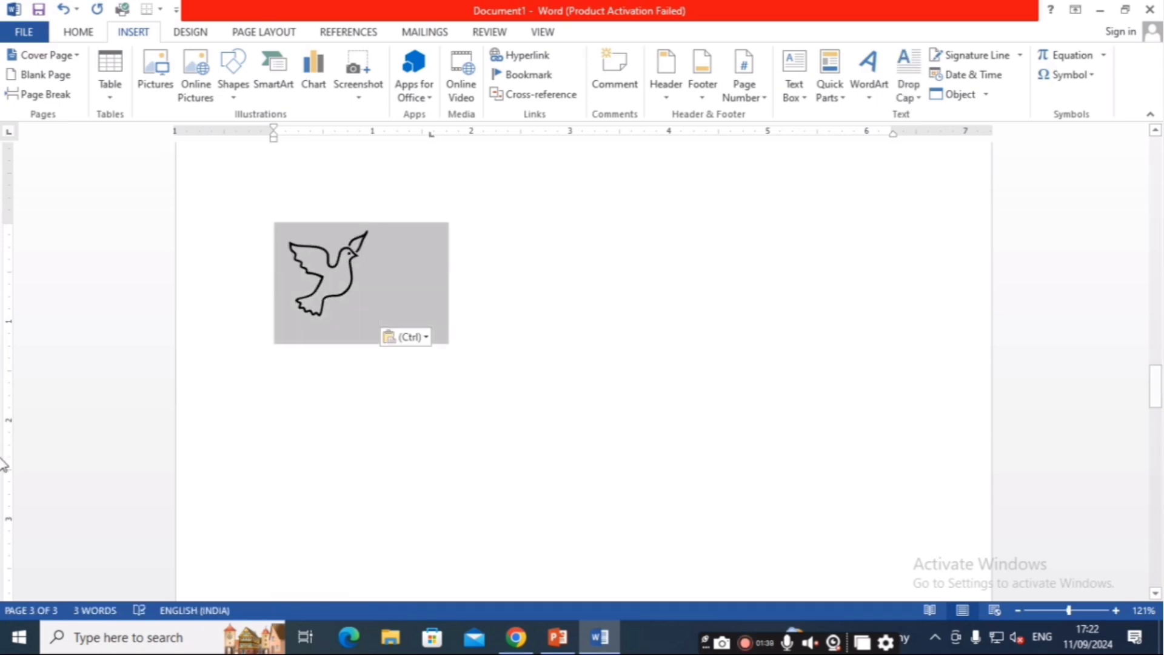
pyautogui.hotkey('ctrl', ']')
pyautogui.hotkey('ctrl', ']')
pyautogui.hotkey('ctrl', ']')
pyautogui.hotkey('ctrl', ']')
pyautogui.hotkey('ctrl', ']')
pyautogui.hotkey('ctrl', ']')
pyautogui.hotkey('ctrl', ']')
pyautogui.hotkey('ctrl', ']')
pyautogui.hotkey('ctrl', ']')
pyautogui.hotkey('ctrl', ']')
pyautogui.hotkey('ctrl', ']')
pyautogui.hotkey('ctrl', ']')
pyautogui.hotkey('ctrl', ']')
pyautogui.hotkey('ctrl', ']')
pyautogui.hotkey('ctrl', ']')
pyautogui.hotkey('ctrl', ']')
pyautogui.hotkey('ctrl', ']')
pyautogui.hotkey('ctrl', ']')
pyautogui.hotkey('ctrl', ']')
pyautogui.hotkey('ctrl', ']')
pyautogui.hotkey('ctrl', ']')
pyautogui.hotkey('ctrl', ']')
pyautogui.hotkey('ctrl', ']')
pyautogui.hotkey('ctrl', ']')
pyautogui.hotkey('ctrl', ']')
pyautogui.hotkey('ctrl', ']')
pyautogui.hotkey('ctrl', ']')
pyautogui.hotkey('ctrl', ']')
pyautogui.hotkey('ctrl', ']')
pyautogui.hotkey('ctrl', ']')
pyautogui.hotkey('ctrl', ']')
pyautogui.hotkey('ctrl', ']')
pyautogui.hotkey('ctrl', ']')
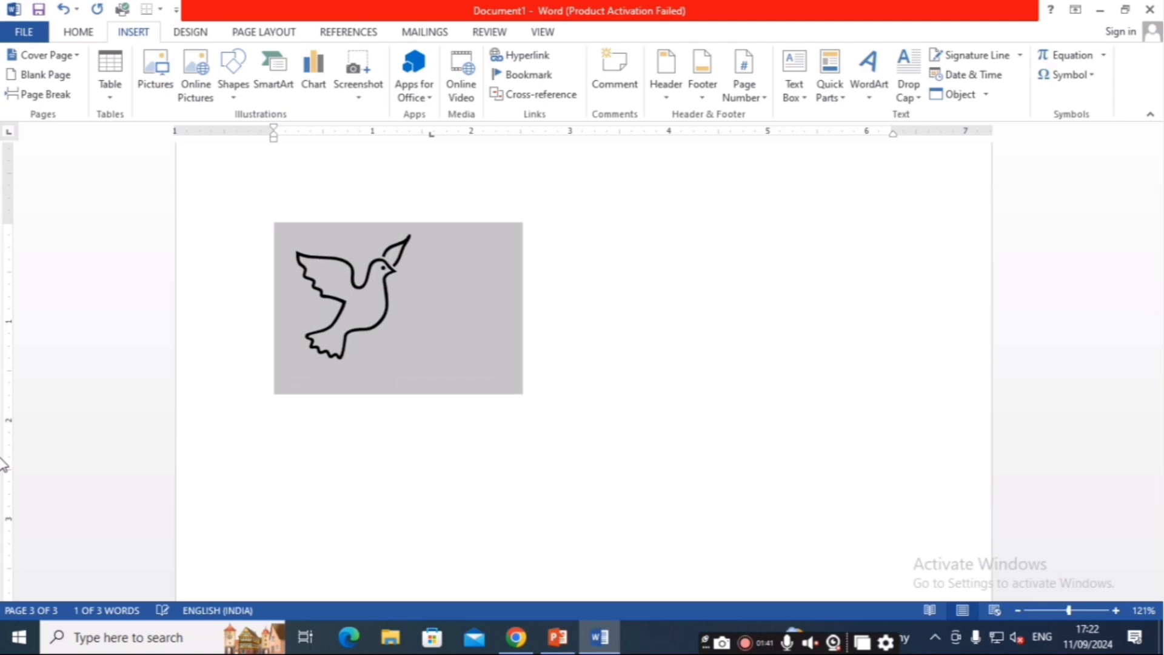
pyautogui.hotkey('ctrl', ']')
pyautogui.hotkey('ctrl', ']')
pyautogui.hotkey('ctrl', ']')
pyautogui.hotkey('ctrl', ']')
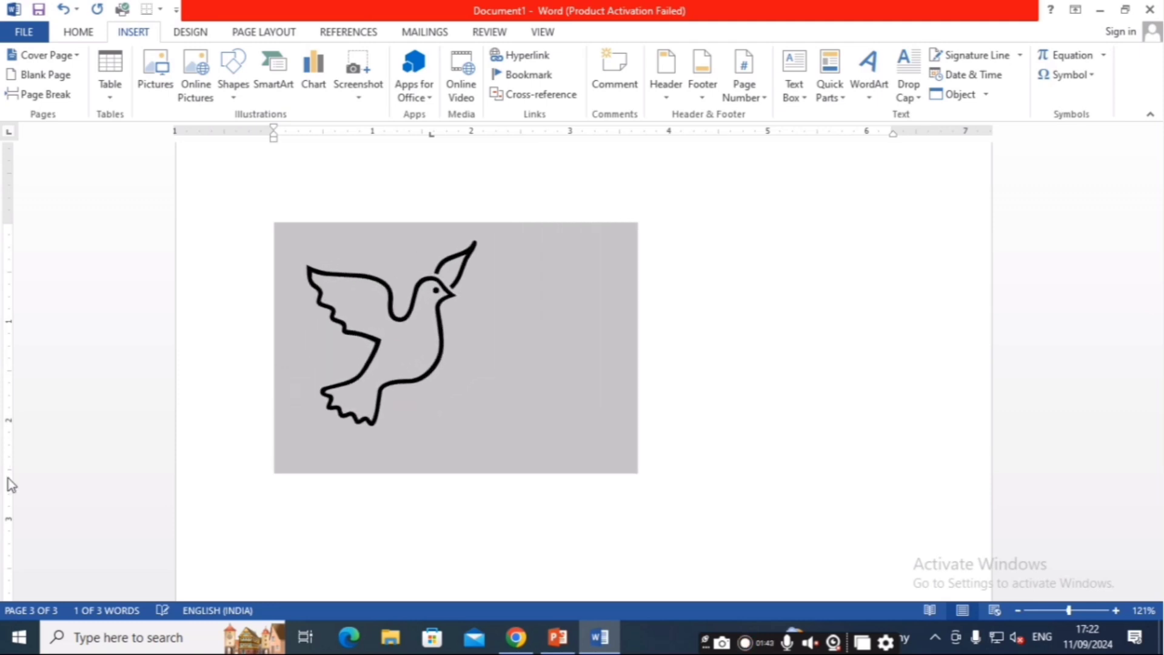
# Step: Grow the selected dove's font size further to 370 pt and deselect it
pyautogui.click(80, 34)
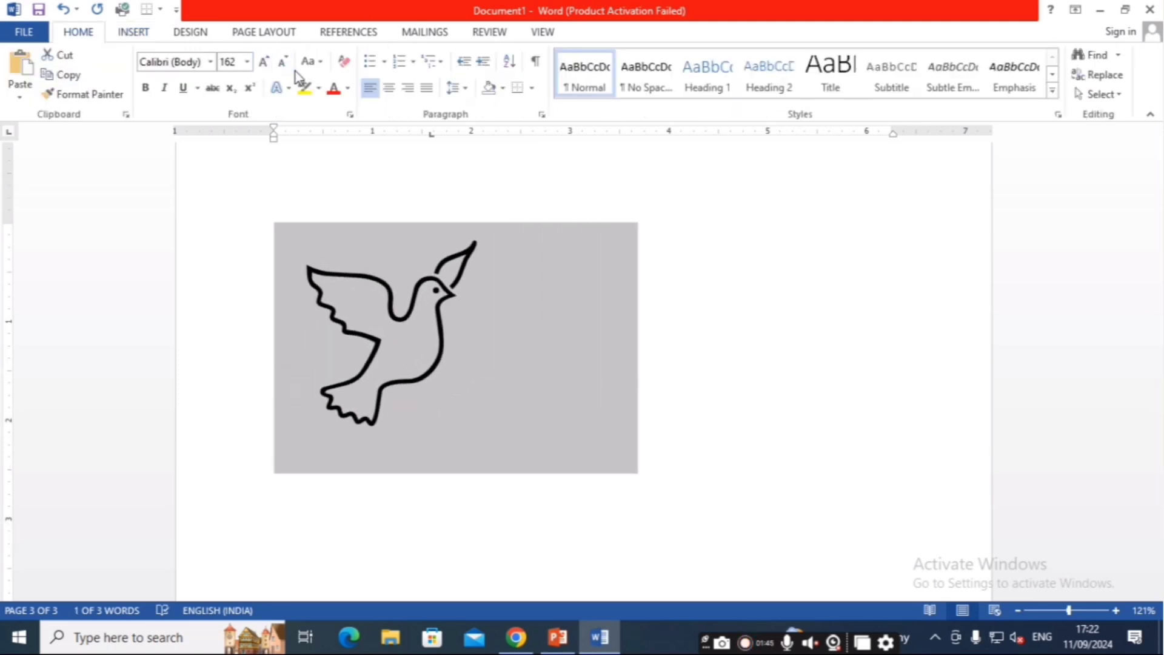
pyautogui.click(259, 57)
pyautogui.click(260, 57)
pyautogui.click(260, 57)
pyautogui.click(259, 58)
pyautogui.click(260, 58)
pyautogui.doubleClick(260, 57)
pyautogui.click(259, 57)
pyautogui.doubleClick(259, 57)
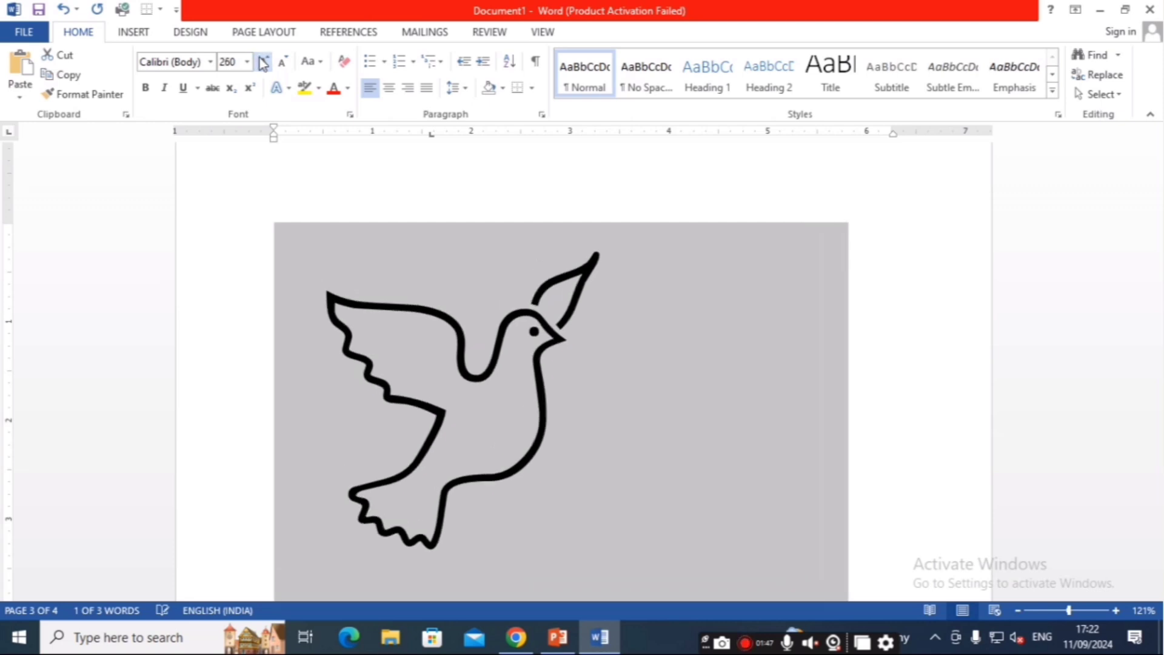
pyautogui.click(261, 59)
pyautogui.click(260, 59)
pyautogui.click(260, 59)
pyautogui.click(260, 59)
pyautogui.click(261, 59)
pyautogui.click(261, 59)
pyautogui.click(261, 59)
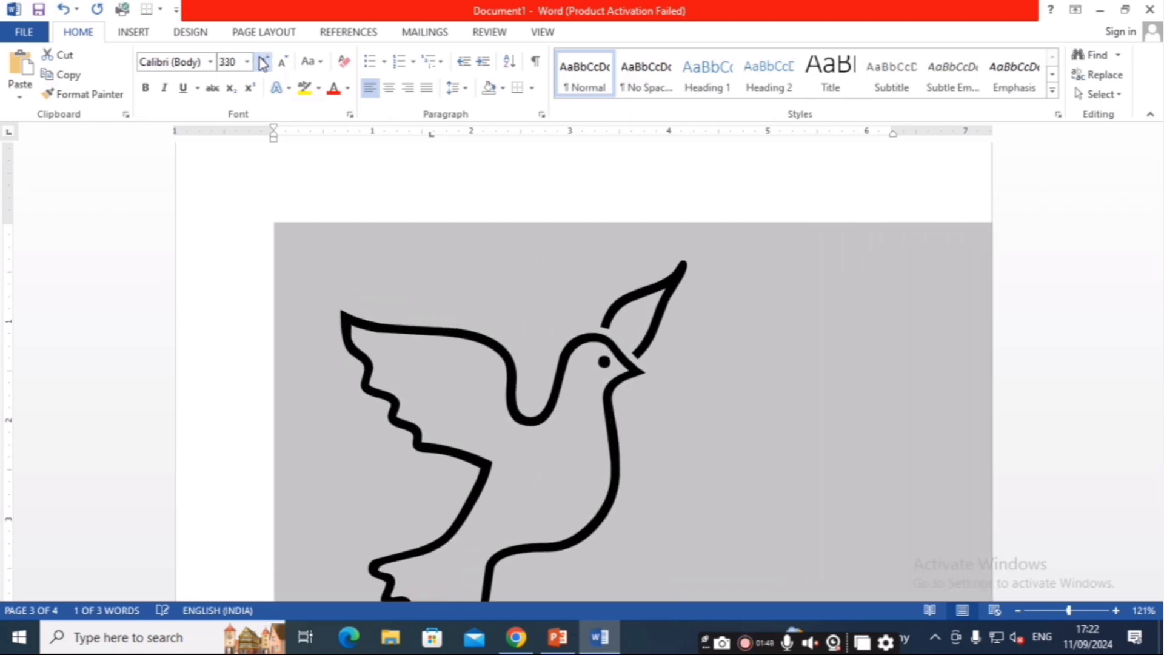
pyautogui.click(263, 62)
pyautogui.click(263, 61)
pyautogui.click(263, 62)
pyautogui.click(263, 62)
pyautogui.click(660, 223)
pyautogui.scroll(-5, 696, 289)
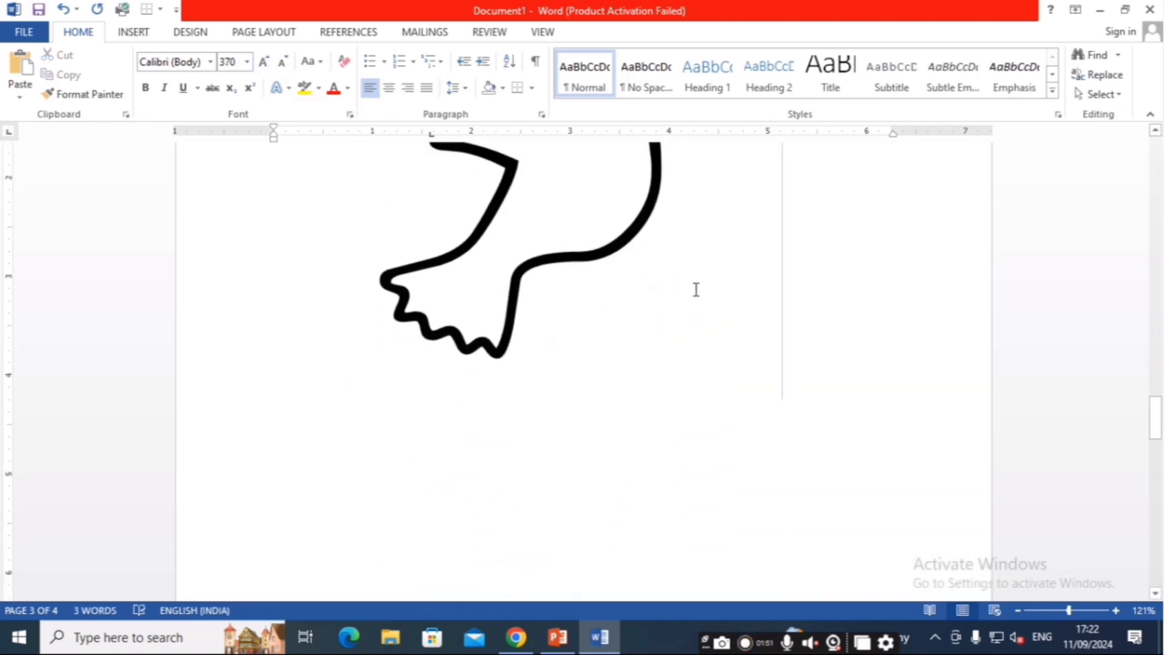
pyautogui.scroll(15, 696, 289)
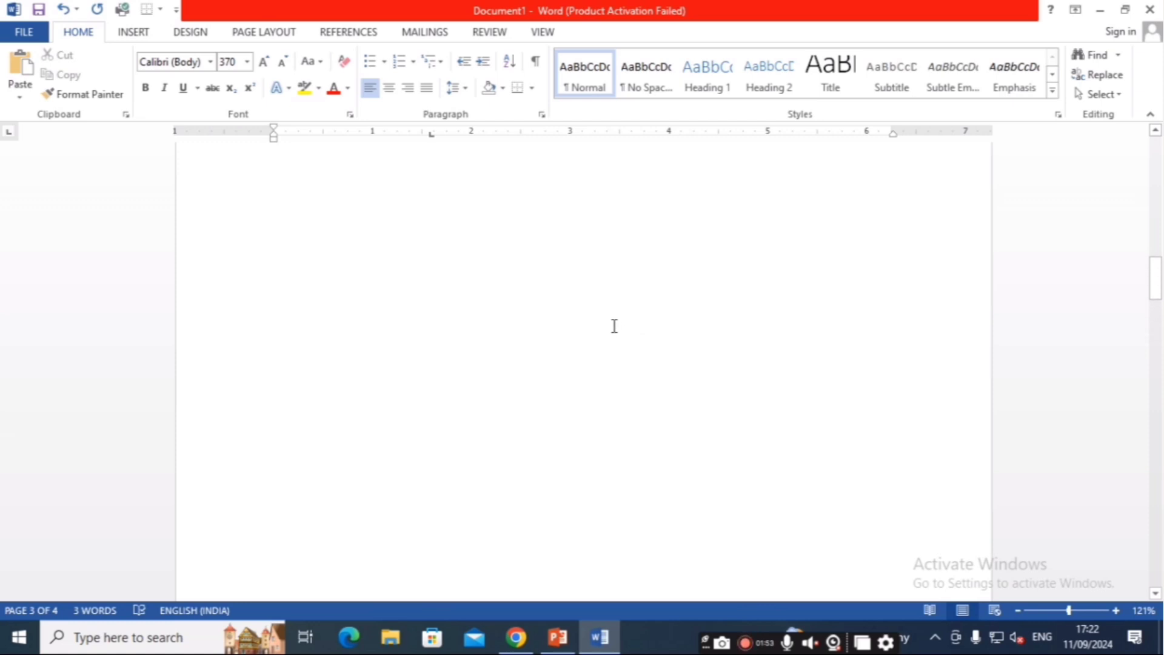
pyautogui.scroll(15, 614, 325)
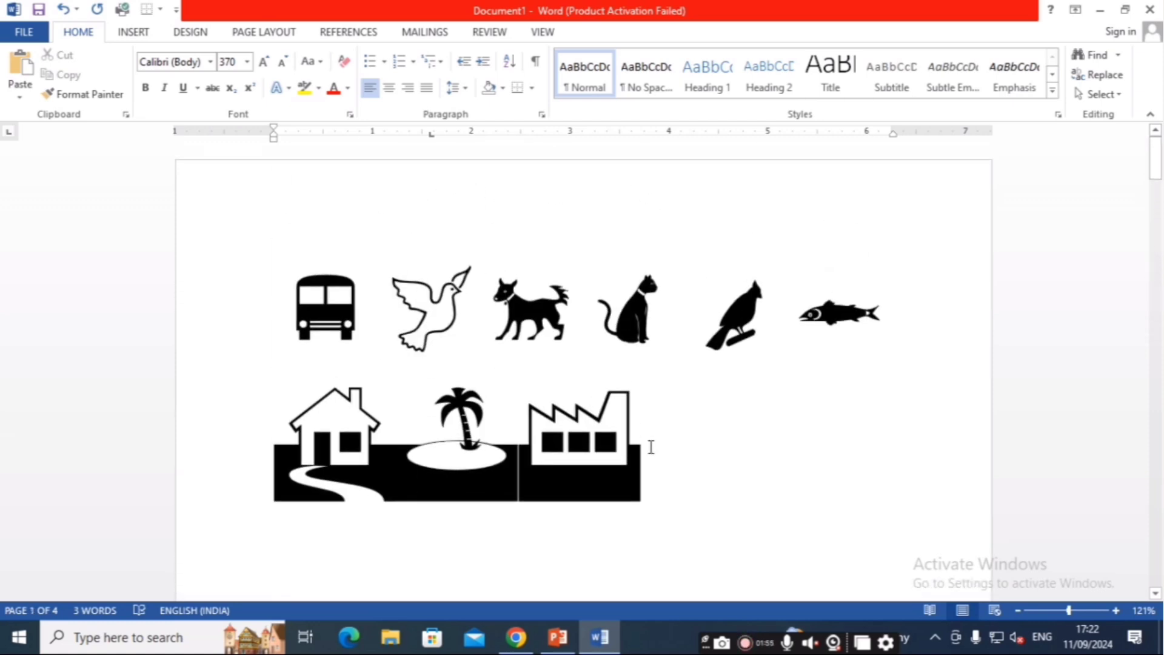
pyautogui.moveTo(651, 447); pyautogui.dragTo(272, 281)
pyautogui.click(699, 421)
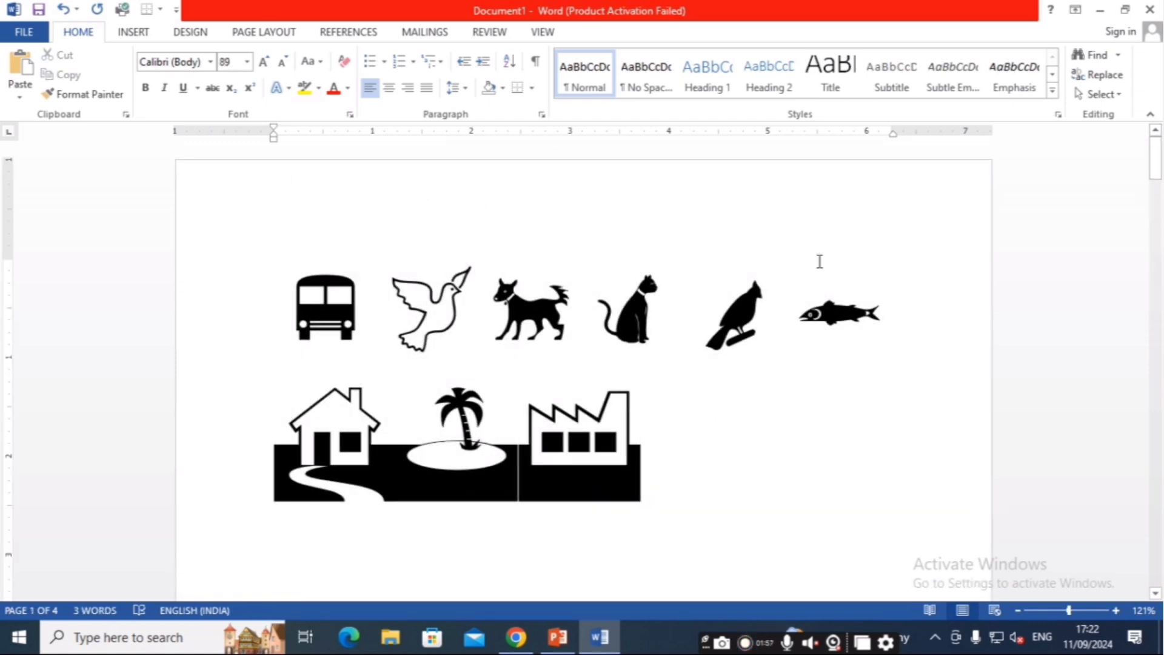